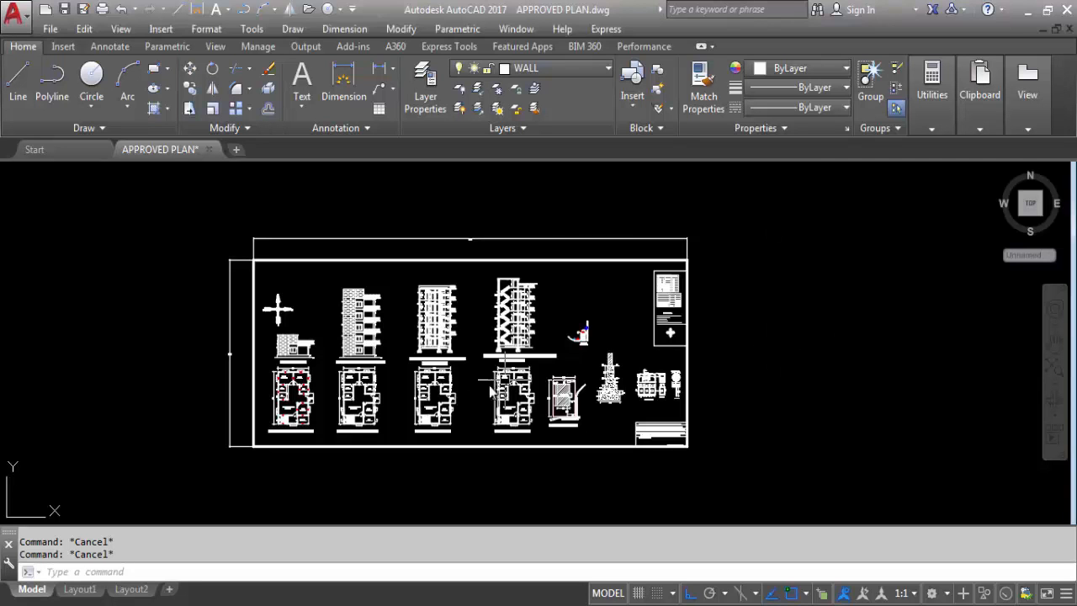
# - Look over the whole approval sheet, then the row of floor plans from the ground floor to the 4th floor
pyautogui.scroll(2, 278, 389)
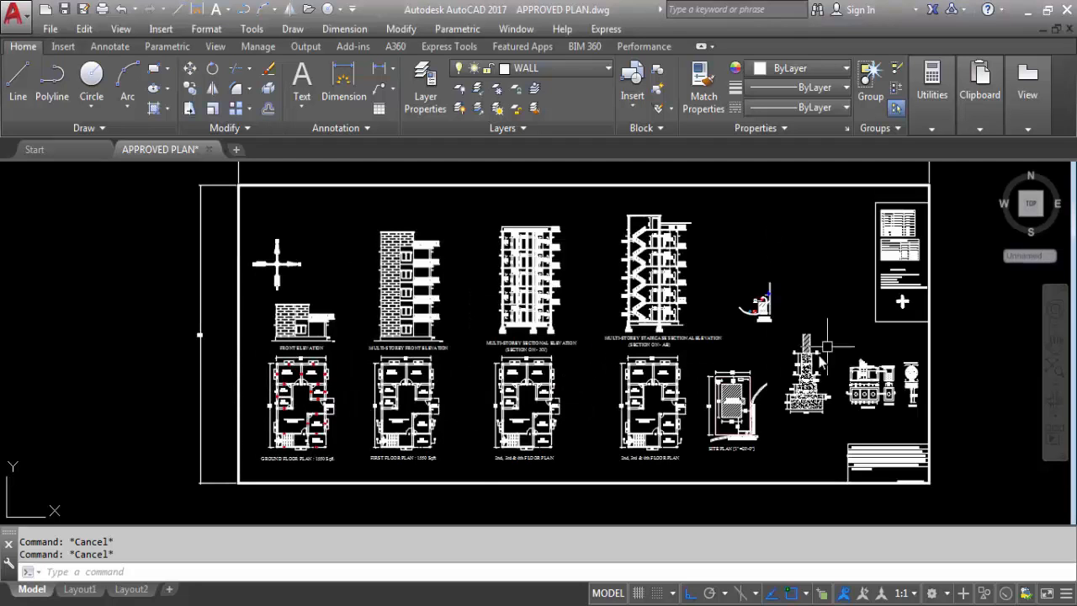
pyautogui.scroll(2, 441, 455)
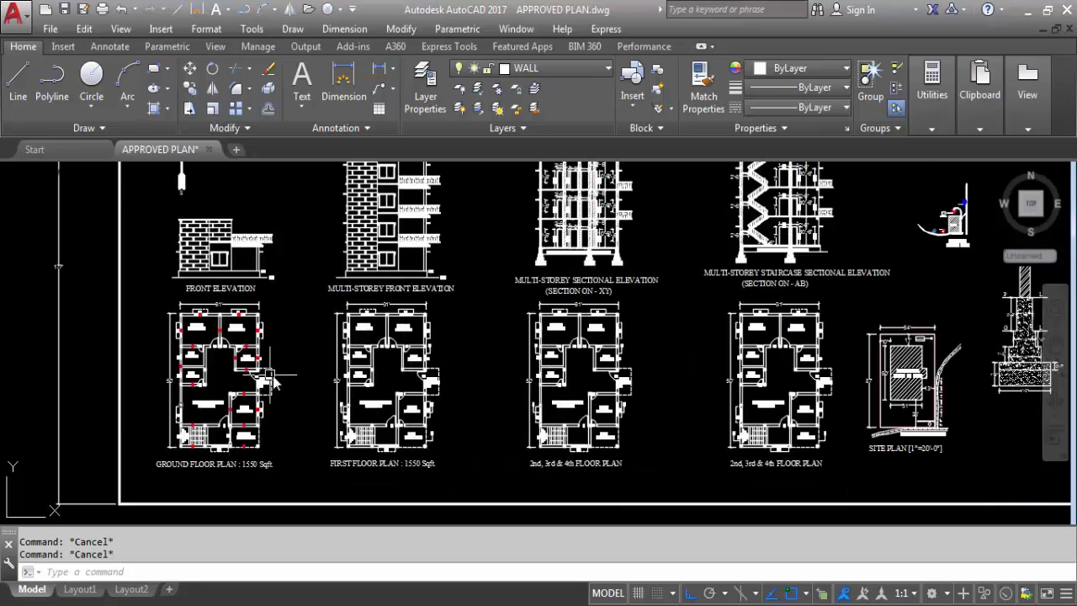
pyautogui.scroll(-2, 302, 381)
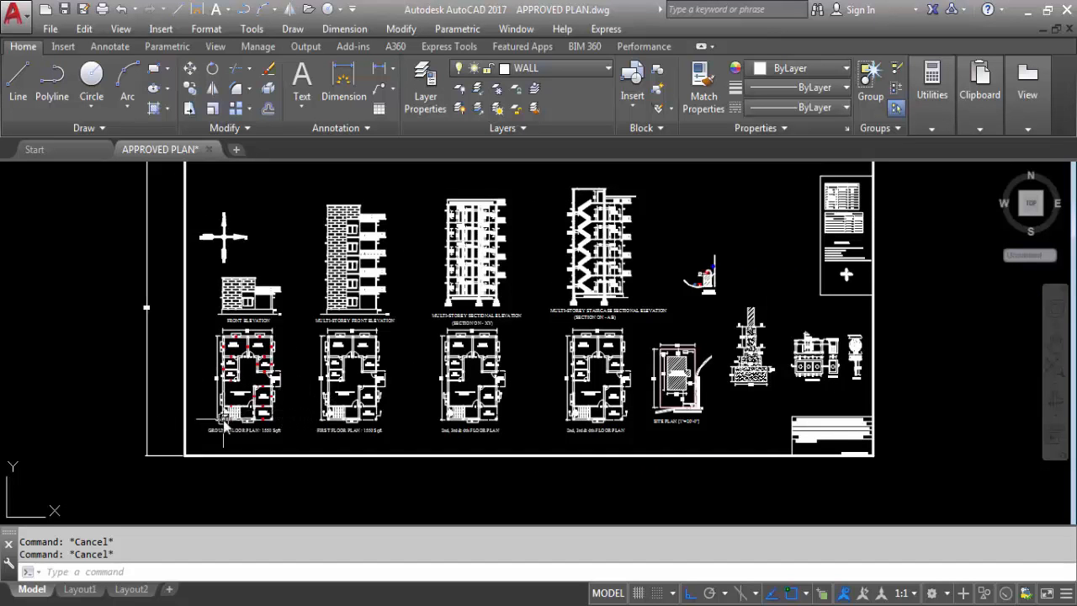
pyautogui.scroll(2, 222, 422)
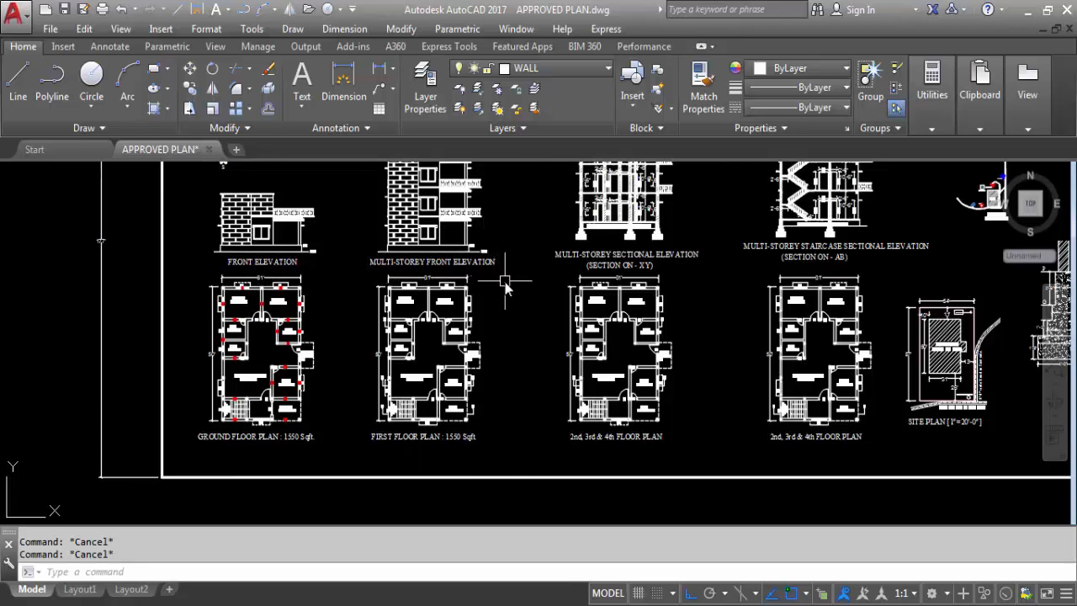
pyautogui.moveTo(524, 284)
pyautogui.mouseDown(button='middle')
pyautogui.moveTo(507, 408)
pyautogui.moveTo(493, 349)
pyautogui.mouseUp(button='middle')
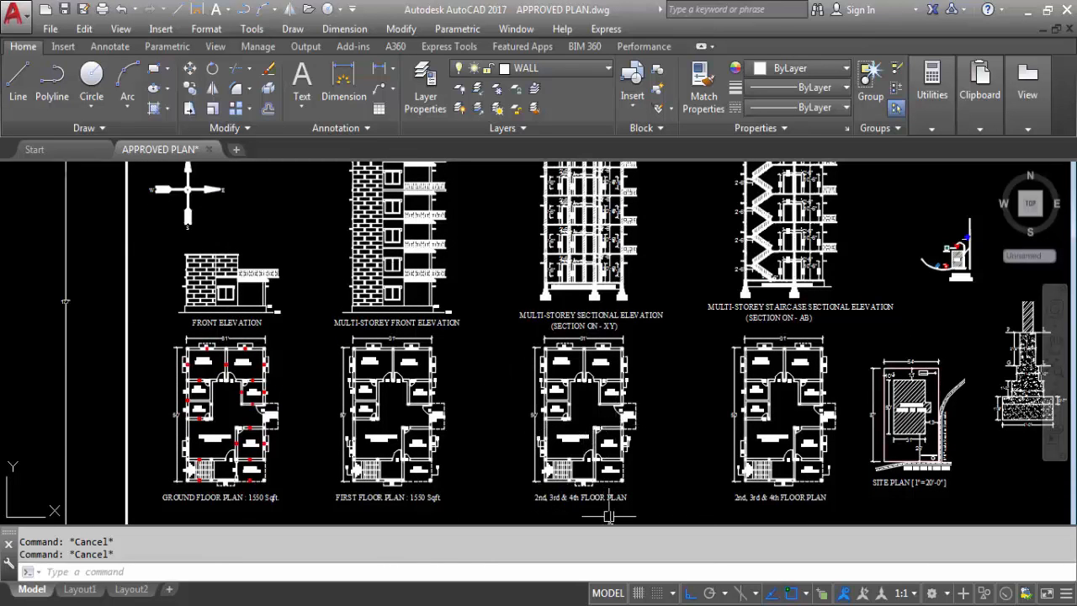
# - Compare the multi-storey sectional elevation on XY with the X-Y section marks on the floor plan beneath it
pyautogui.scroll(2, 575, 306)
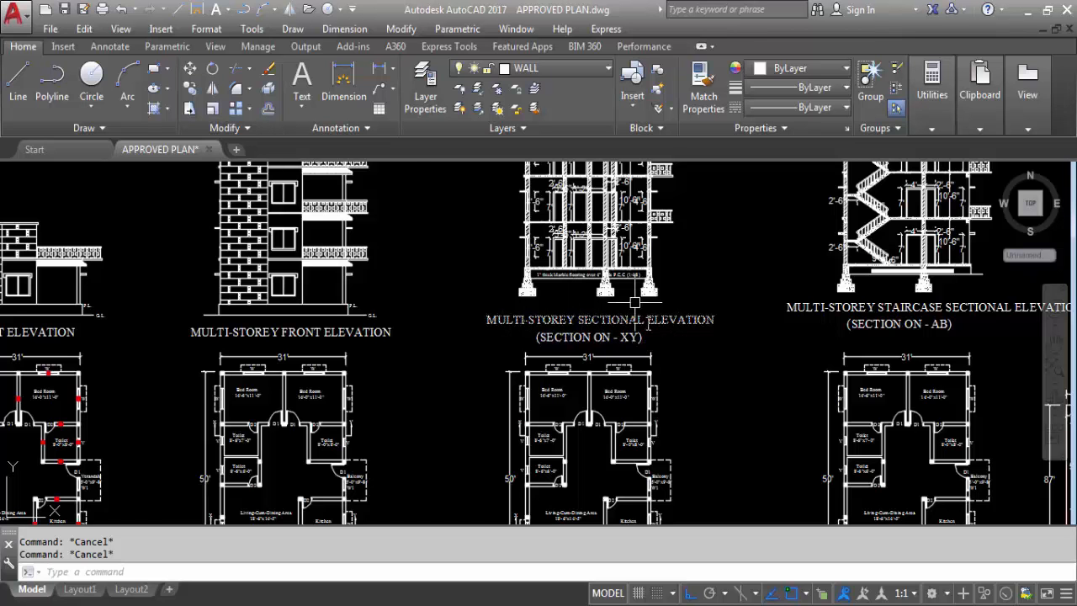
pyautogui.scroll(-3, 647, 345)
pyautogui.scroll(6, 628, 349)
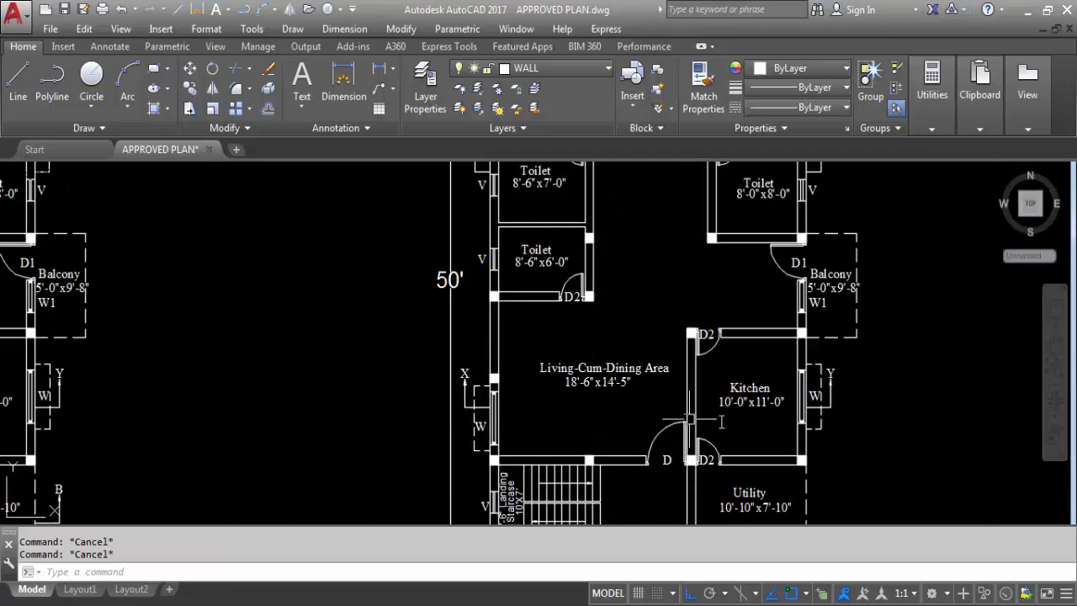
pyautogui.scroll(-5, 500, 407)
pyautogui.scroll(4, 530, 404)
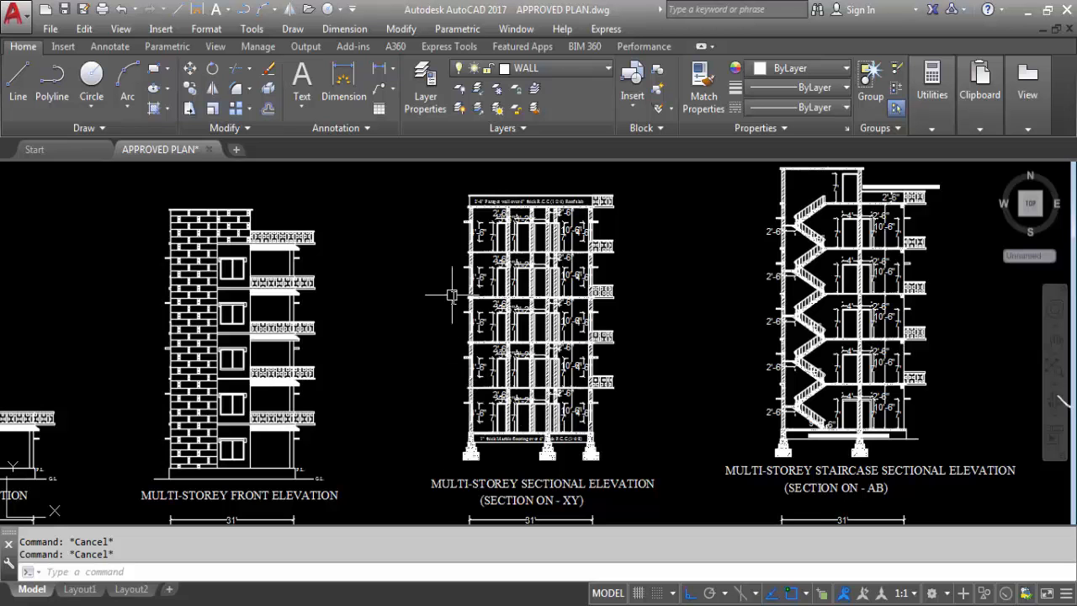
pyautogui.scroll(-2, 516, 235)
pyautogui.moveTo(641, 399); pyautogui.dragTo(586, 266, button='middle')
pyautogui.scroll(2, 683, 387)
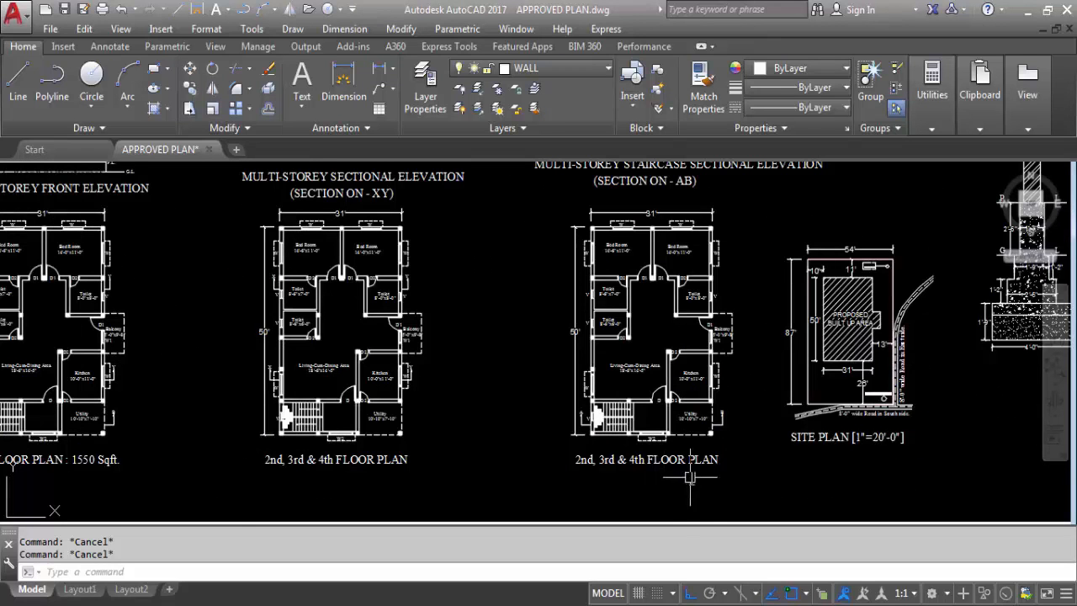
# - Compare the staircase sectional elevation on AB with the A-B section marks at the staircase and utility of the floor plan beneath it
pyautogui.scroll(-2, 699, 502)
pyautogui.scroll(8, 645, 479)
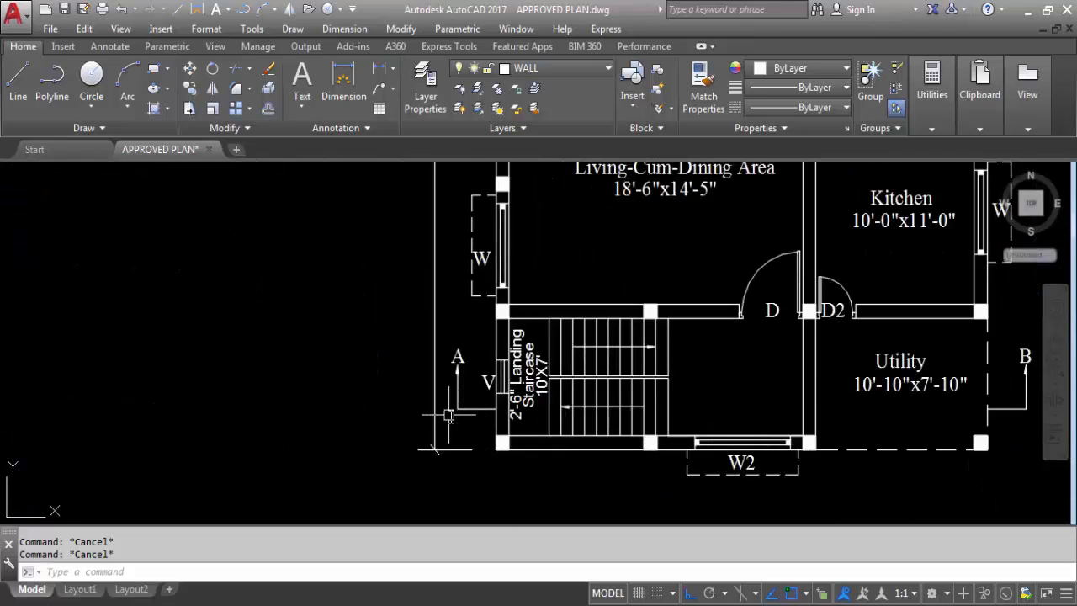
pyautogui.scroll(-3, 529, 423)
pyautogui.scroll(-6, 724, 505)
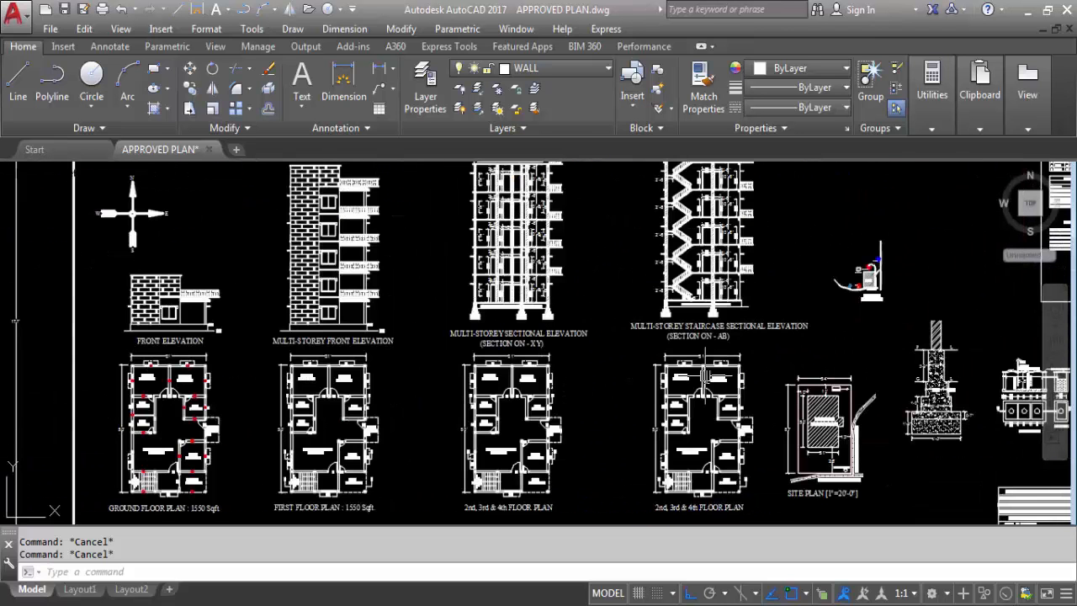
pyautogui.scroll(4, 703, 313)
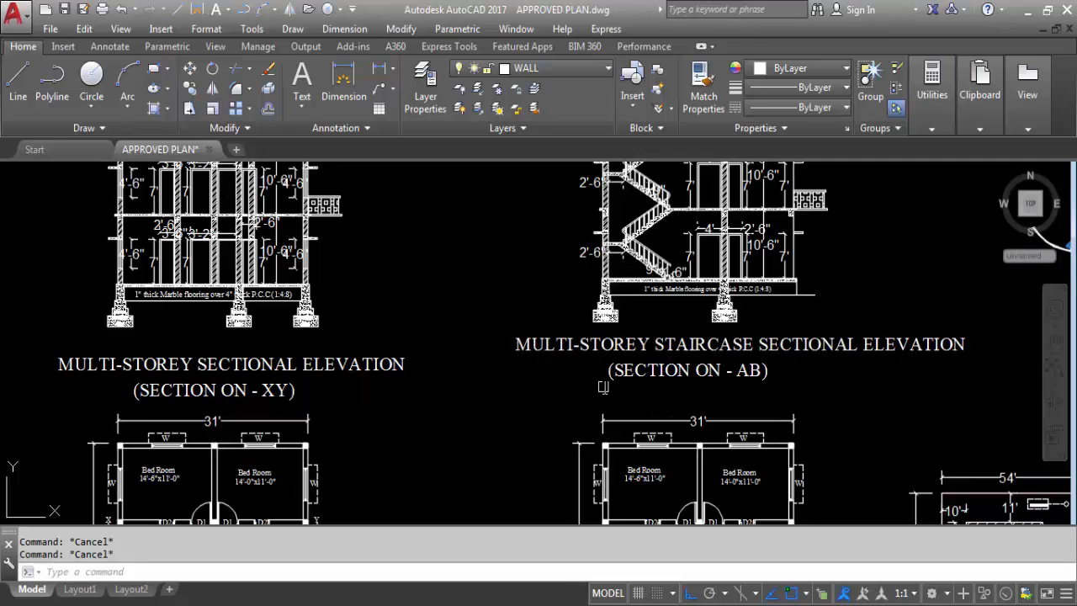
pyautogui.scroll(-4, 631, 378)
pyautogui.scroll(5, 613, 474)
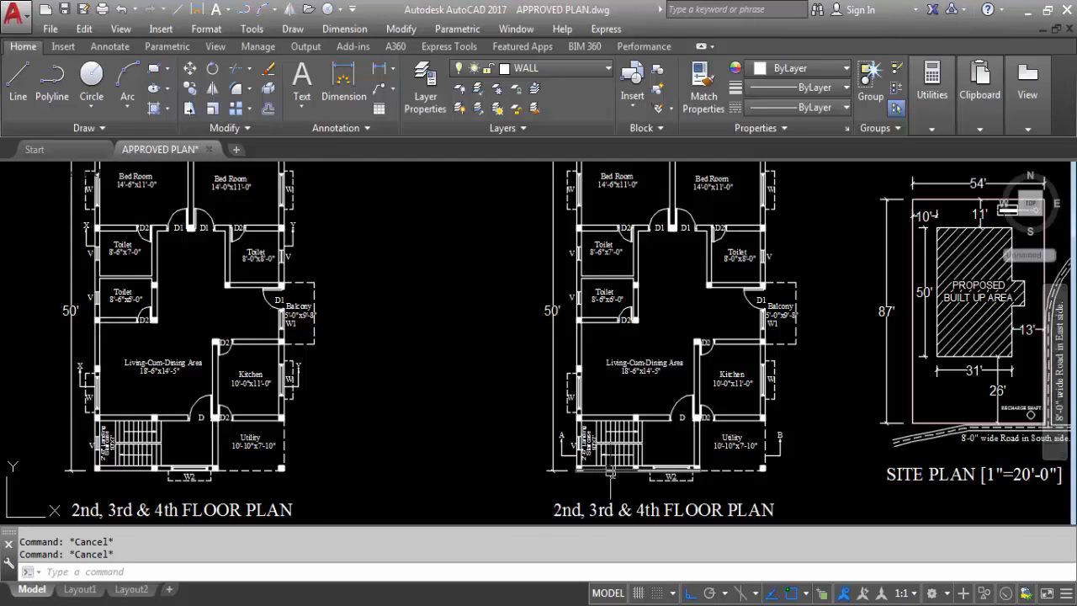
pyautogui.scroll(2, 613, 473)
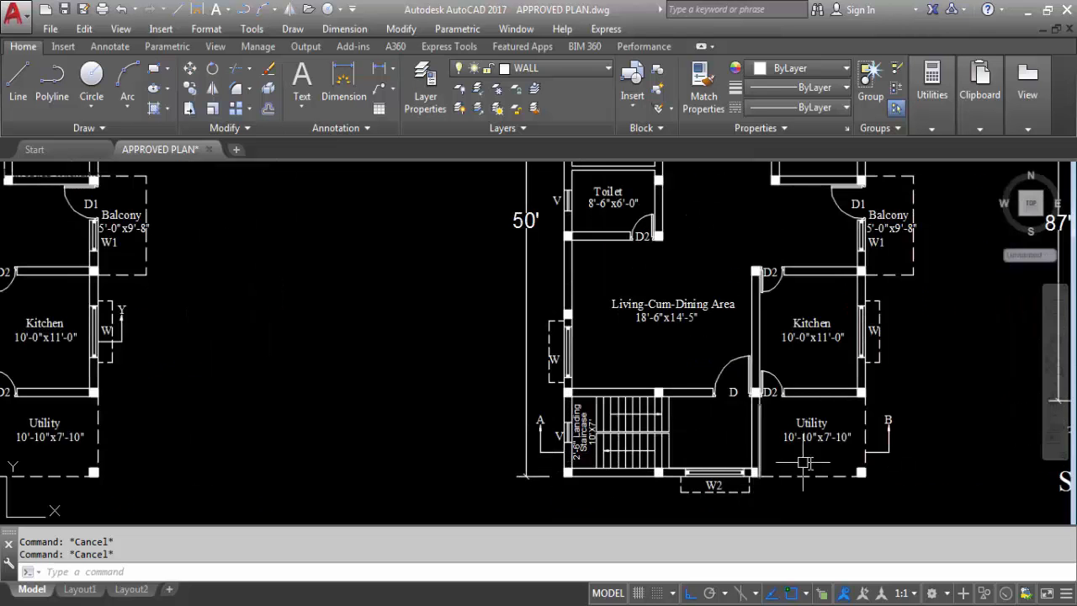
pyautogui.scroll(-3, 694, 463)
pyautogui.scroll(3, 471, 370)
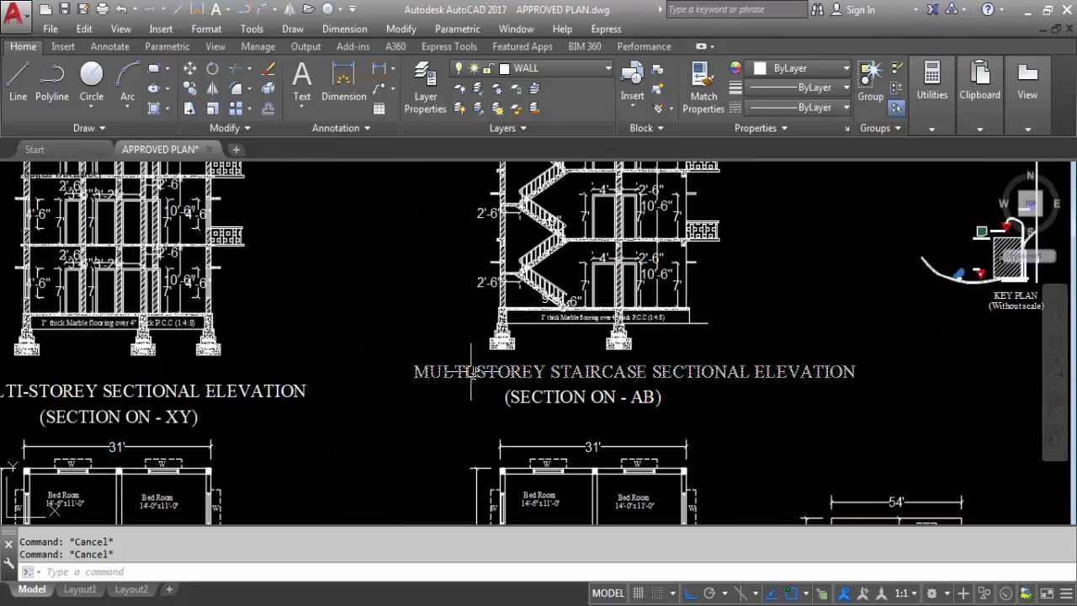
pyautogui.scroll(-4, 488, 303)
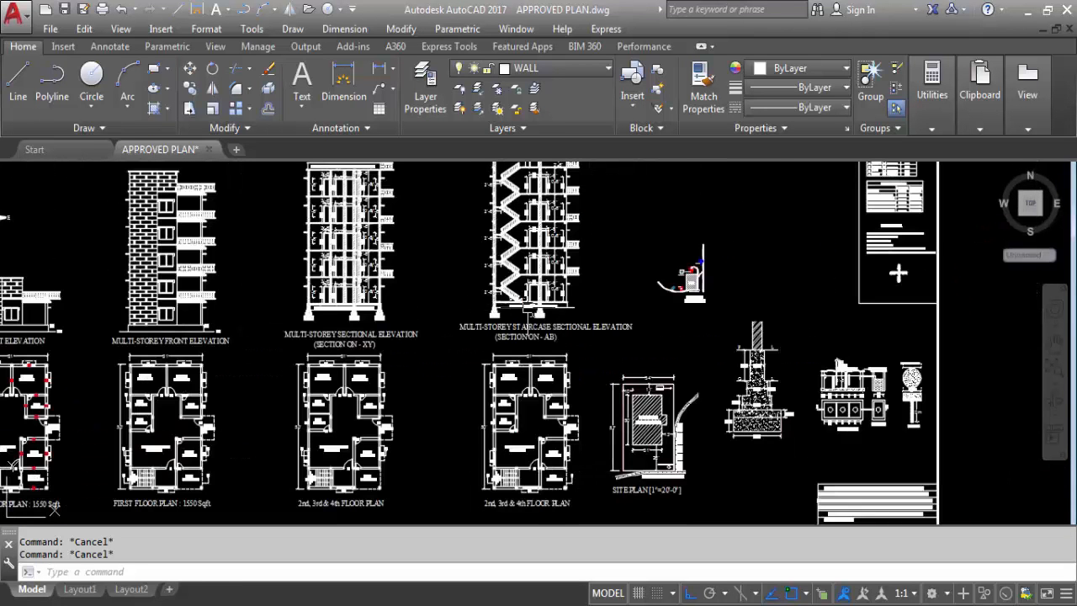
# - Examine the site plan with its roads and setbacks, and the key plan above it
pyautogui.scroll(2, 648, 492)
pyautogui.scroll(2, 704, 502)
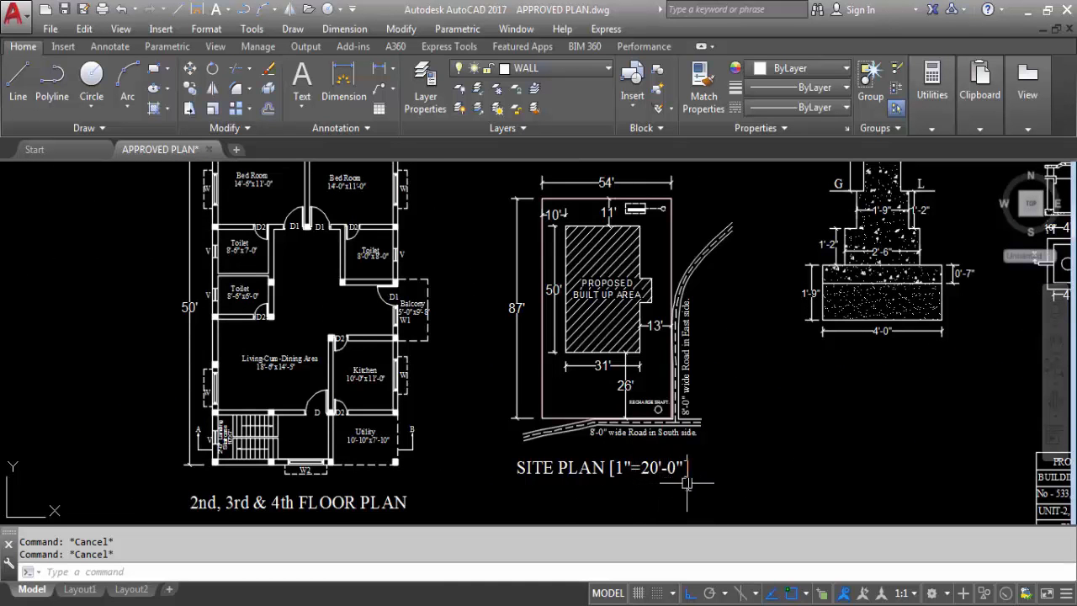
pyautogui.scroll(-2, 603, 485)
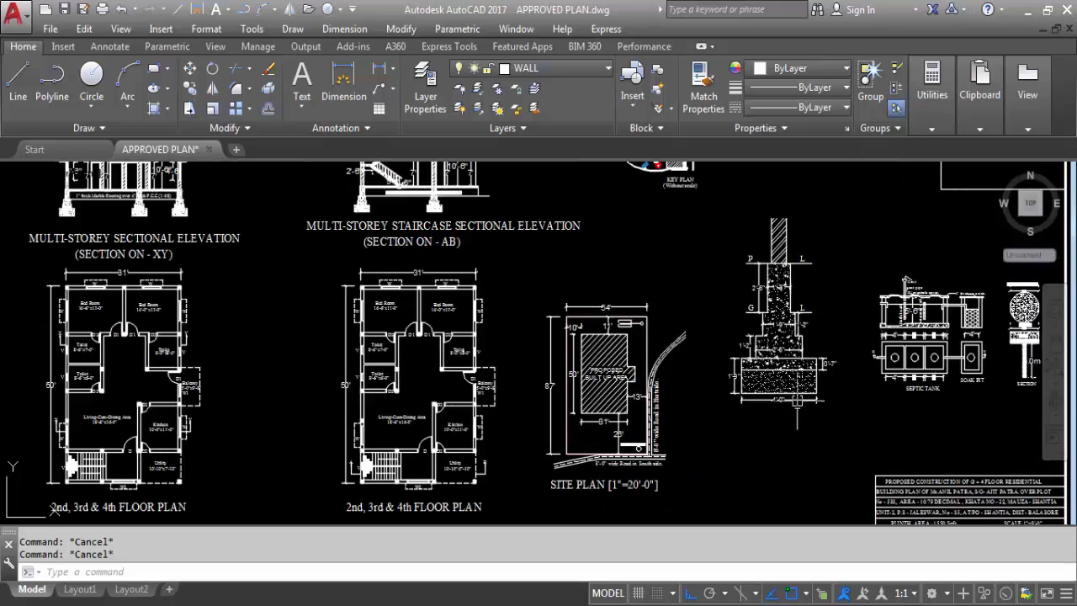
pyautogui.scroll(-2, 732, 492)
pyautogui.scroll(4, 743, 282)
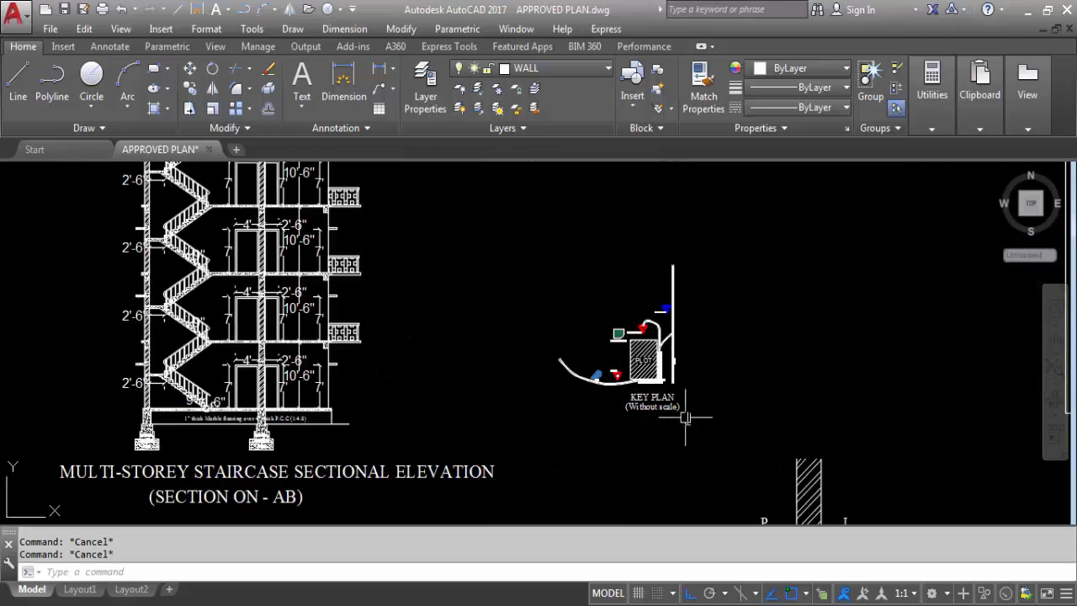
pyautogui.scroll(4, 661, 424)
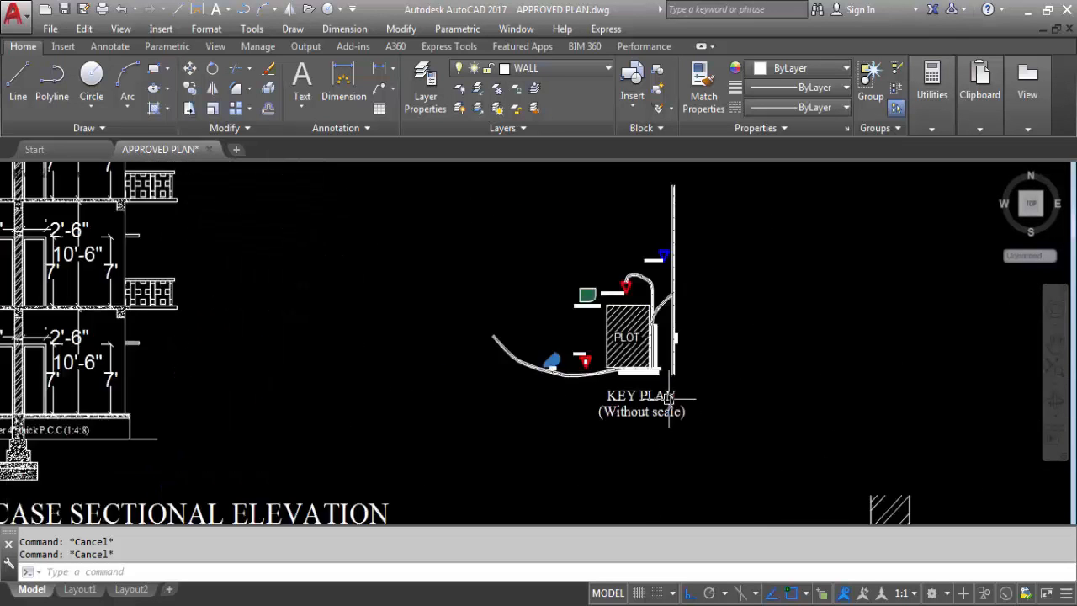
pyautogui.scroll(-8, 569, 431)
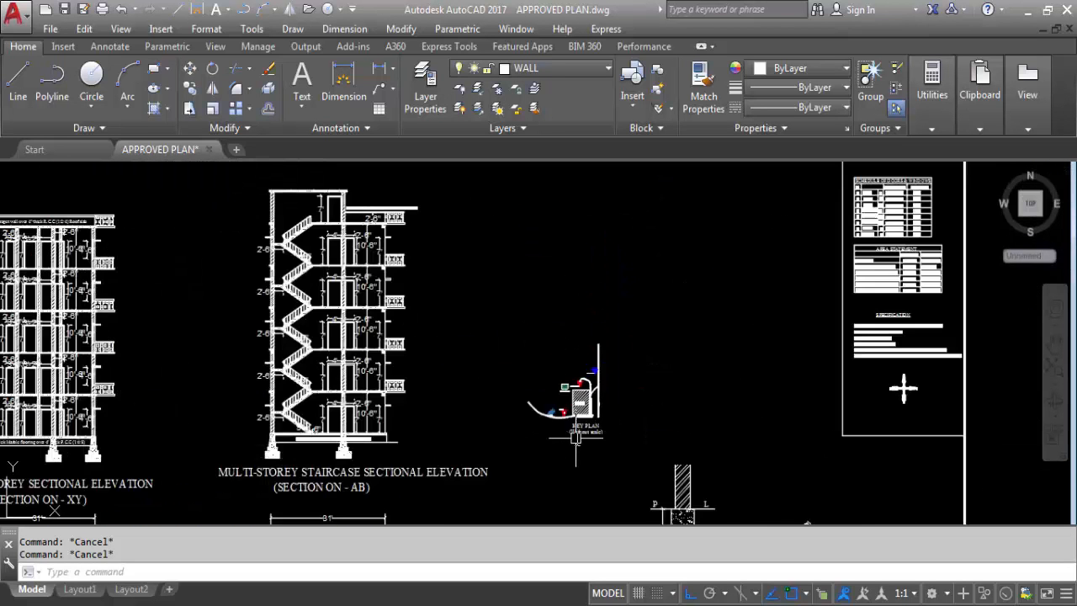
# - Examine the septic tank, soak pit and recharge shaft details in plan and section
pyautogui.scroll(4, 705, 175)
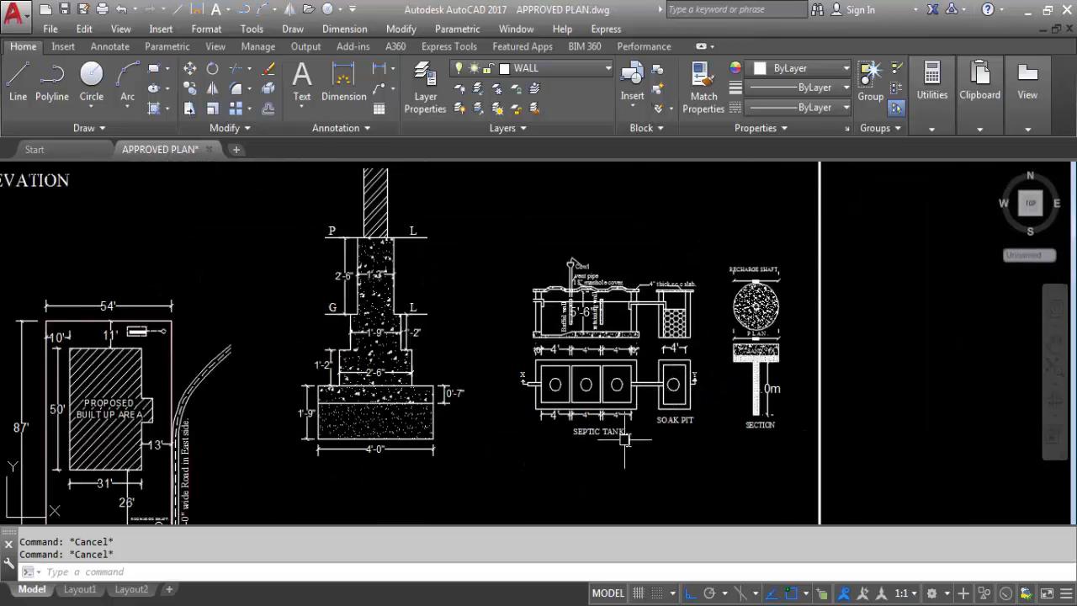
pyautogui.scroll(4, 646, 409)
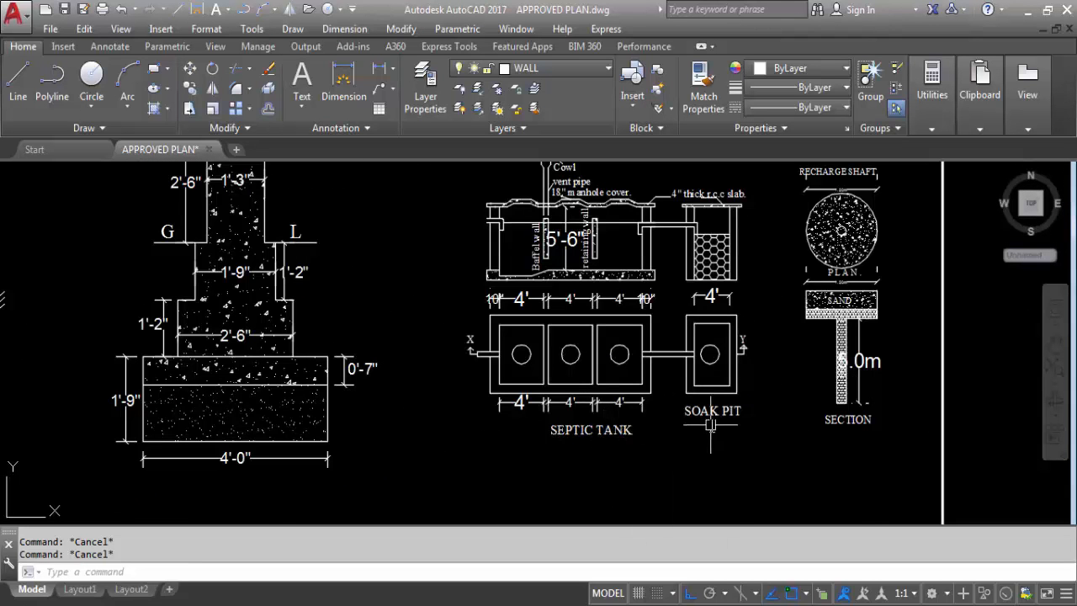
pyautogui.scroll(-2, 682, 448)
pyautogui.scroll(2, 809, 327)
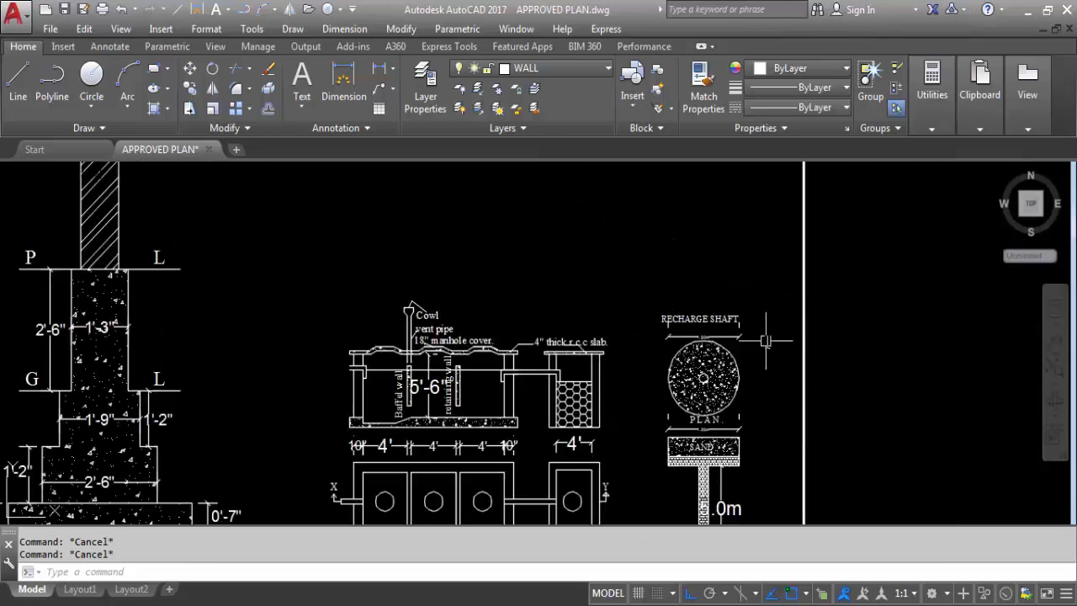
pyautogui.scroll(-2, 716, 233)
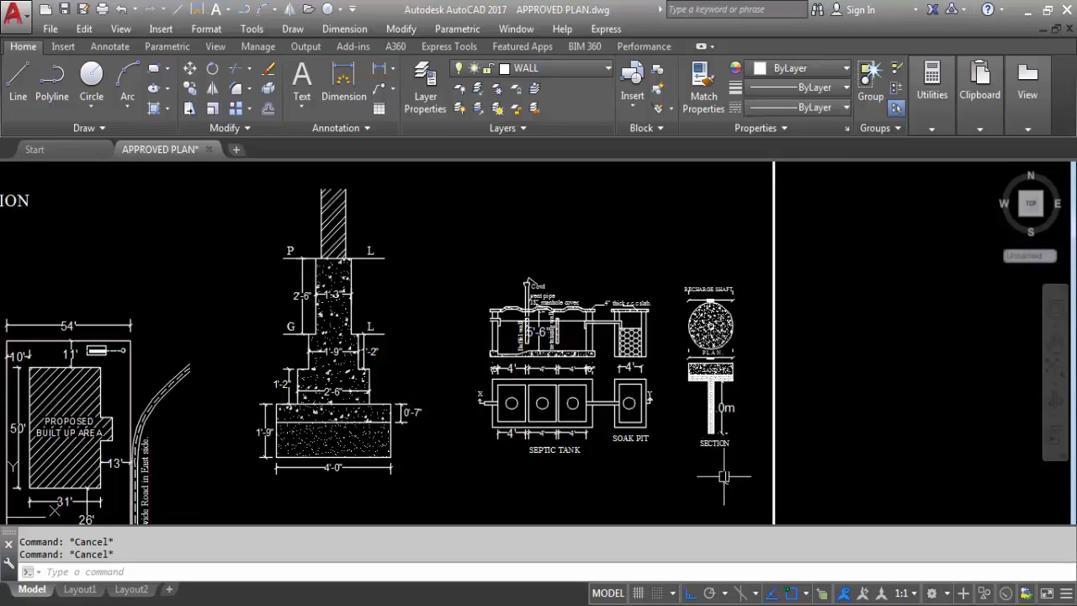
pyautogui.scroll(4, 707, 424)
pyautogui.scroll(-2, 709, 395)
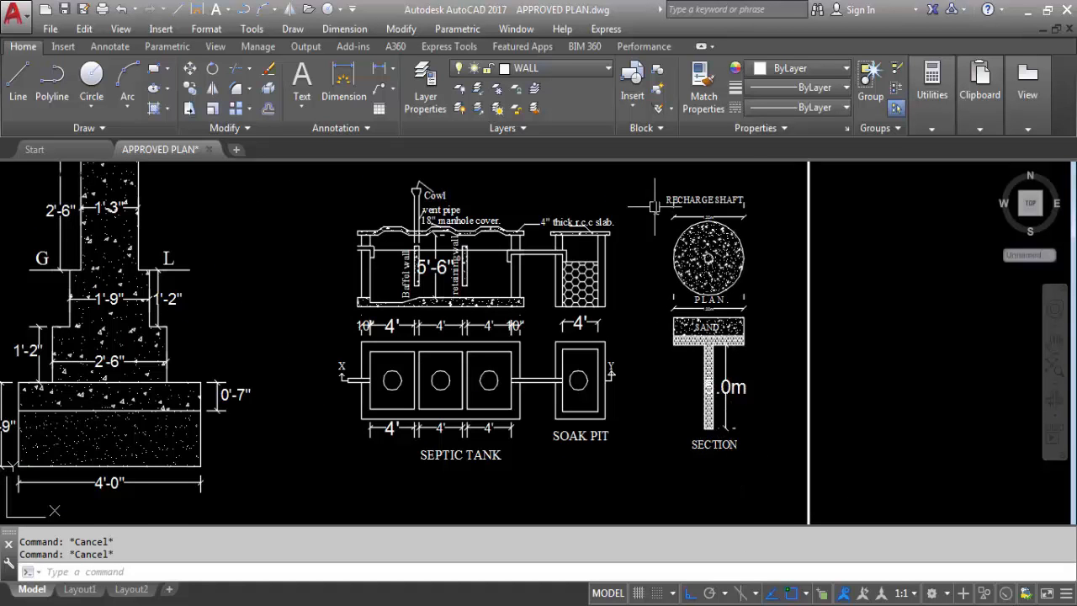
# - Review the overall sheet layout and inspect the north direction symbol above the front elevation
pyautogui.scroll(-2, 656, 208)
pyautogui.scroll(-2, 711, 268)
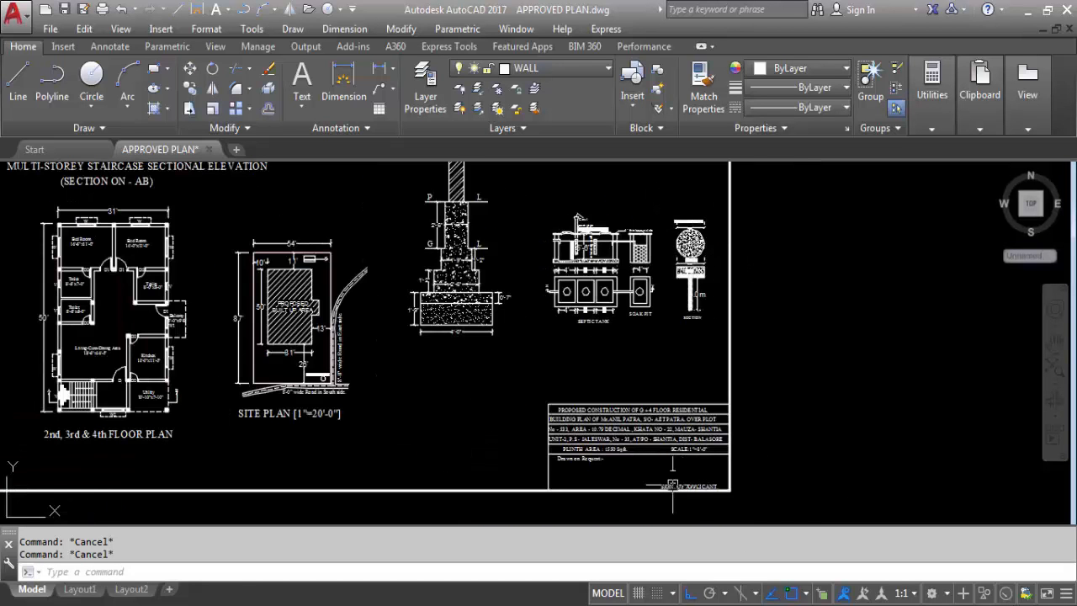
pyautogui.scroll(-3, 733, 427)
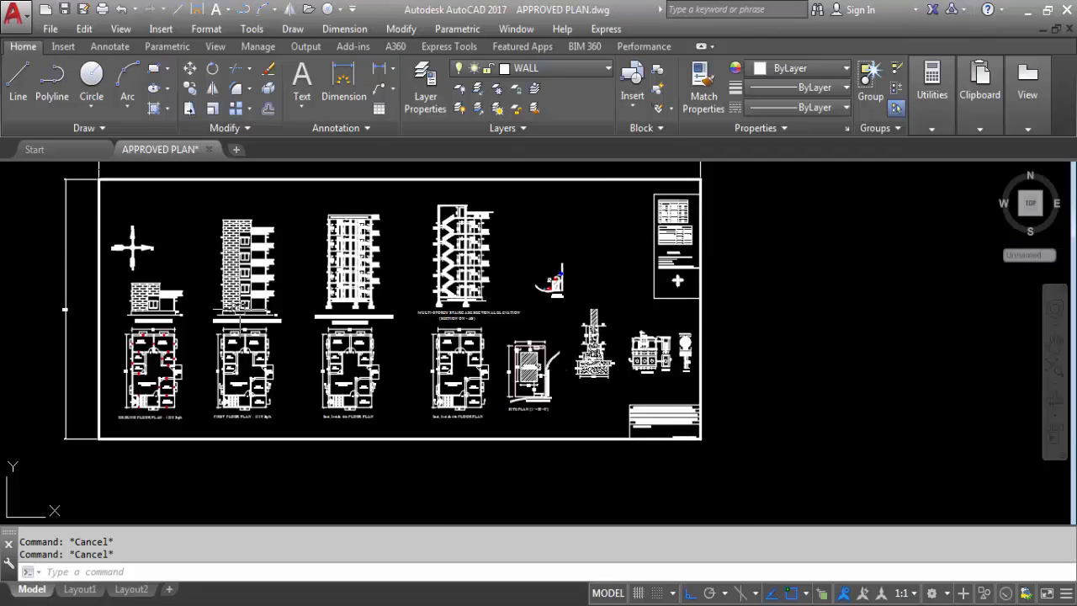
pyautogui.scroll(4, 135, 235)
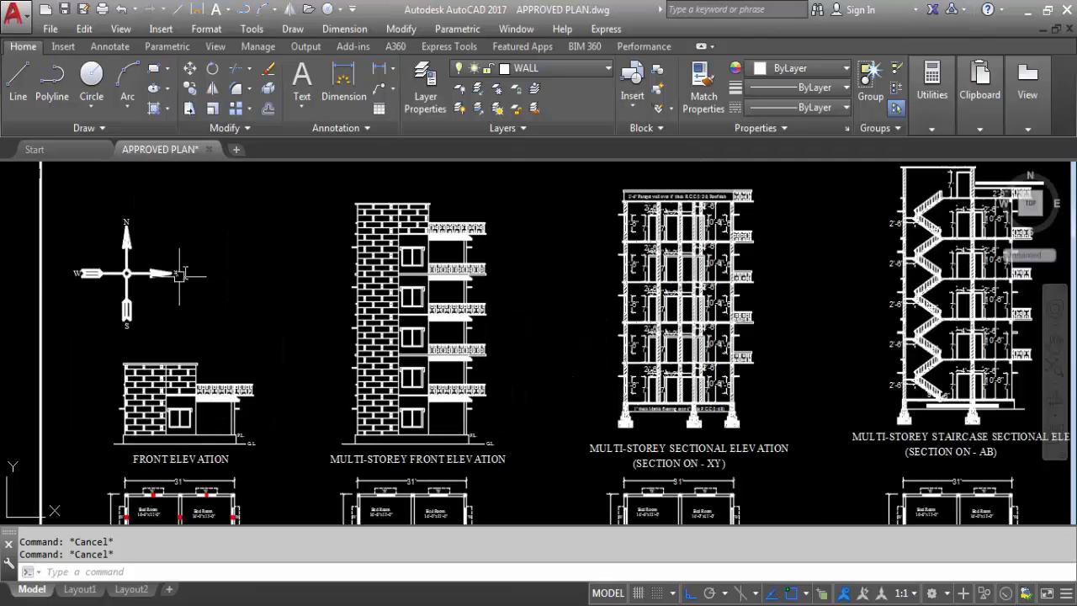
pyautogui.scroll(-3, 175, 260)
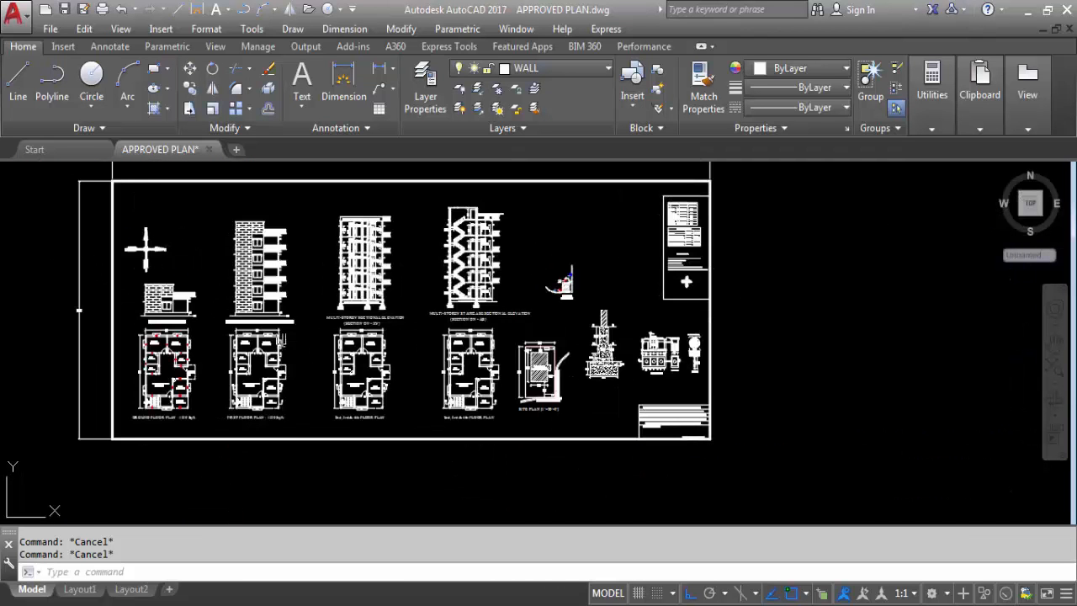
# - Read the title block's project description, plot details, plinth area, scale and applicant signature space
pyautogui.scroll(2, 686, 417)
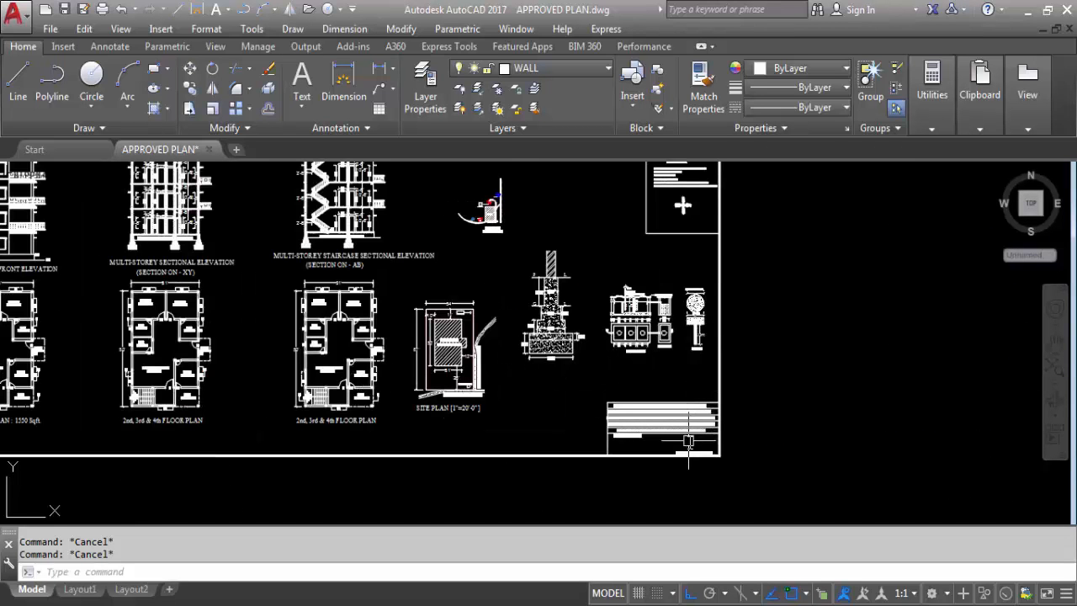
pyautogui.scroll(4, 679, 455)
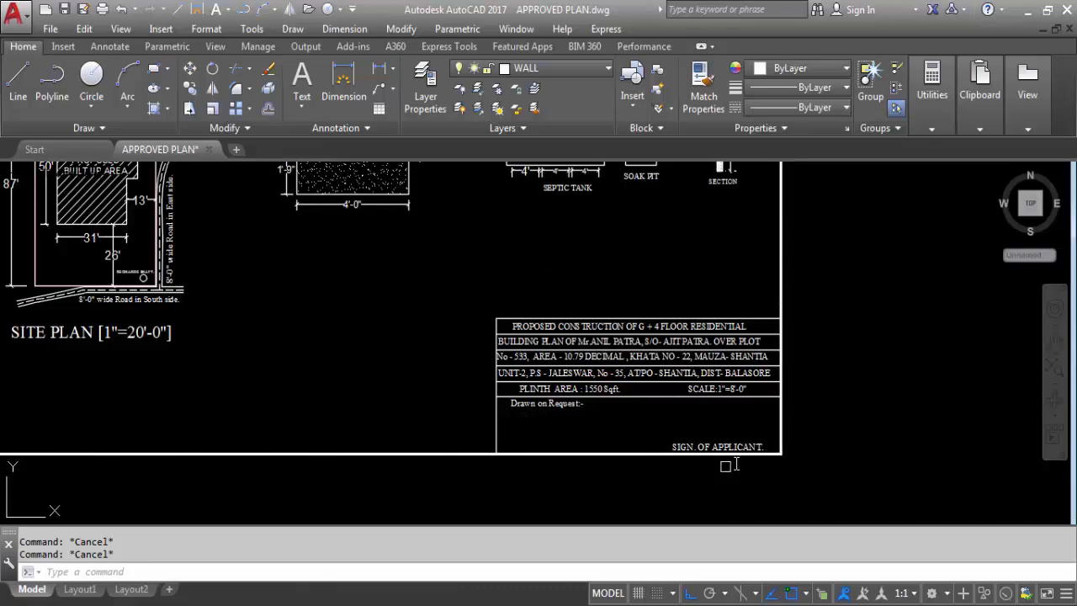
pyautogui.scroll(-2, 664, 479)
pyautogui.scroll(-1, 664, 479)
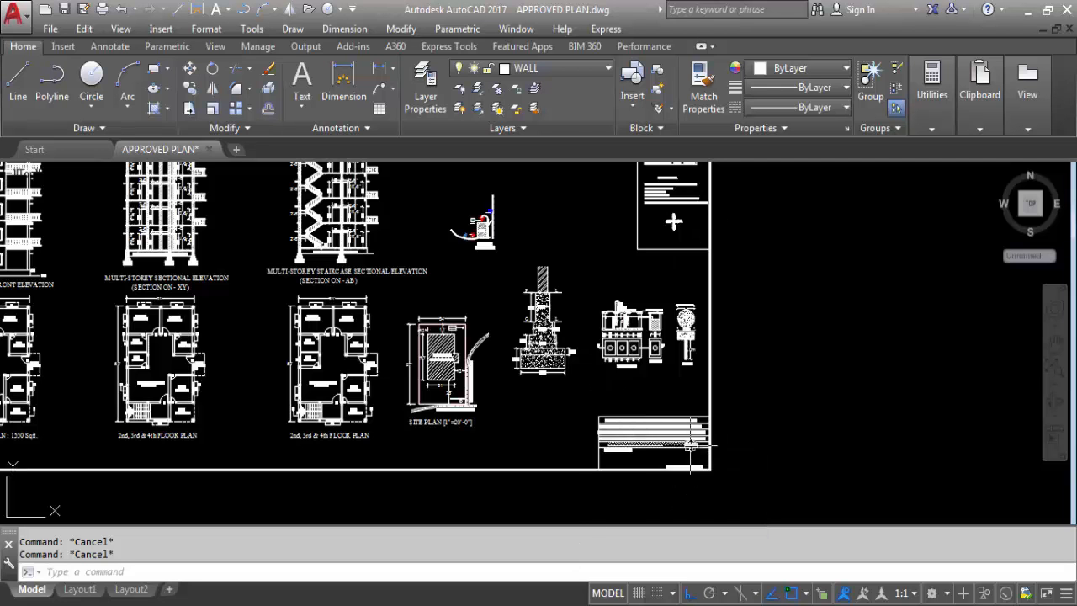
pyautogui.scroll(3, 696, 443)
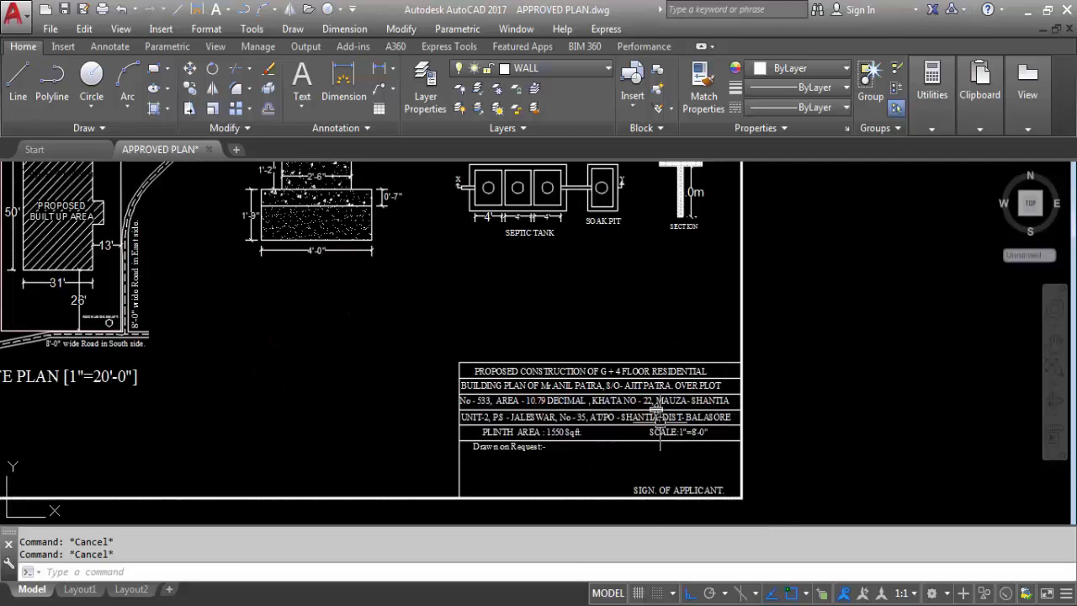
pyautogui.scroll(-2, 639, 286)
pyautogui.scroll(2, 604, 357)
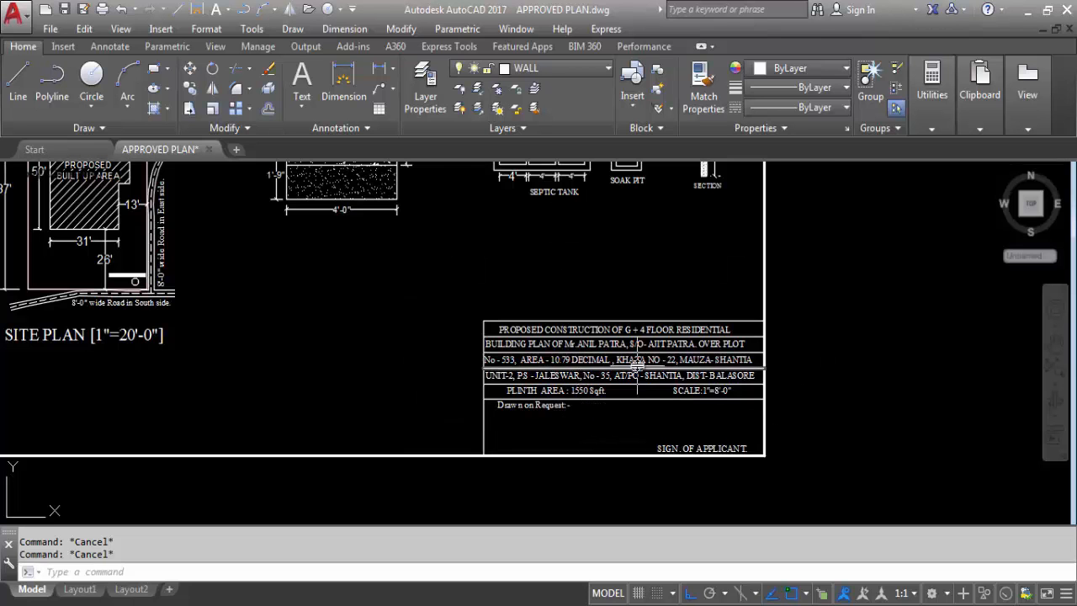
# - Check the title block's G+4 project description against the floor plans and front elevations on the sheet
pyautogui.scroll(2, 623, 349)
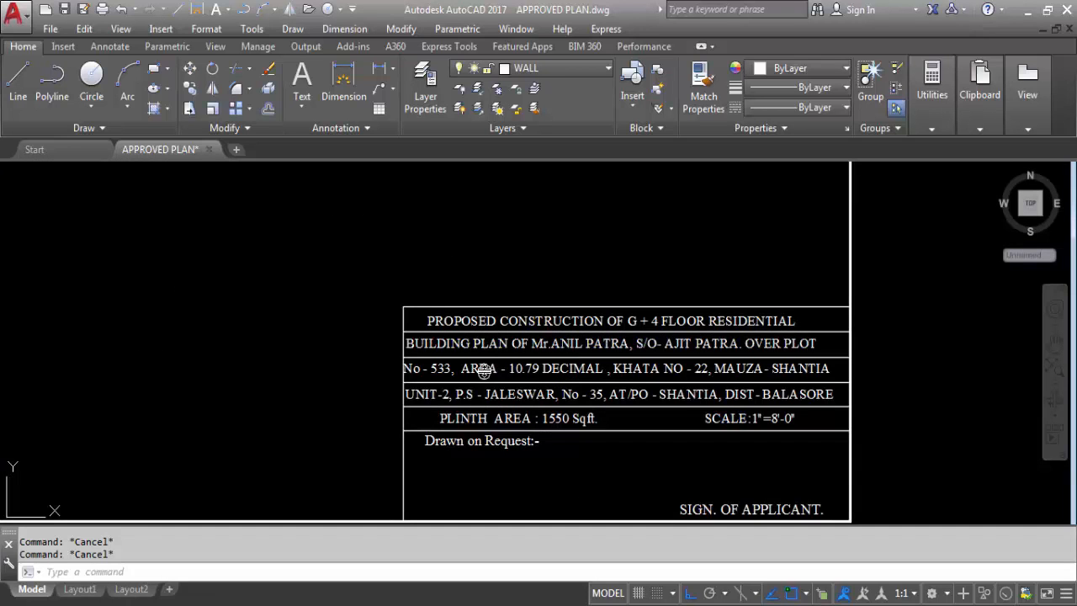
pyautogui.moveTo(480, 372); pyautogui.dragTo(487, 308, button='middle')
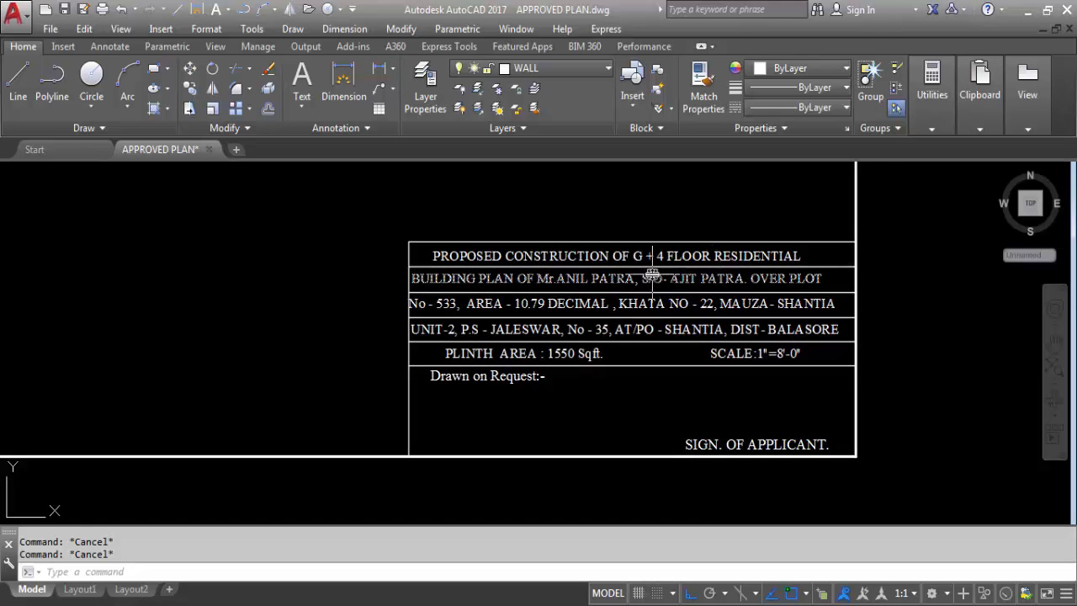
pyautogui.scroll(-8, 874, 395)
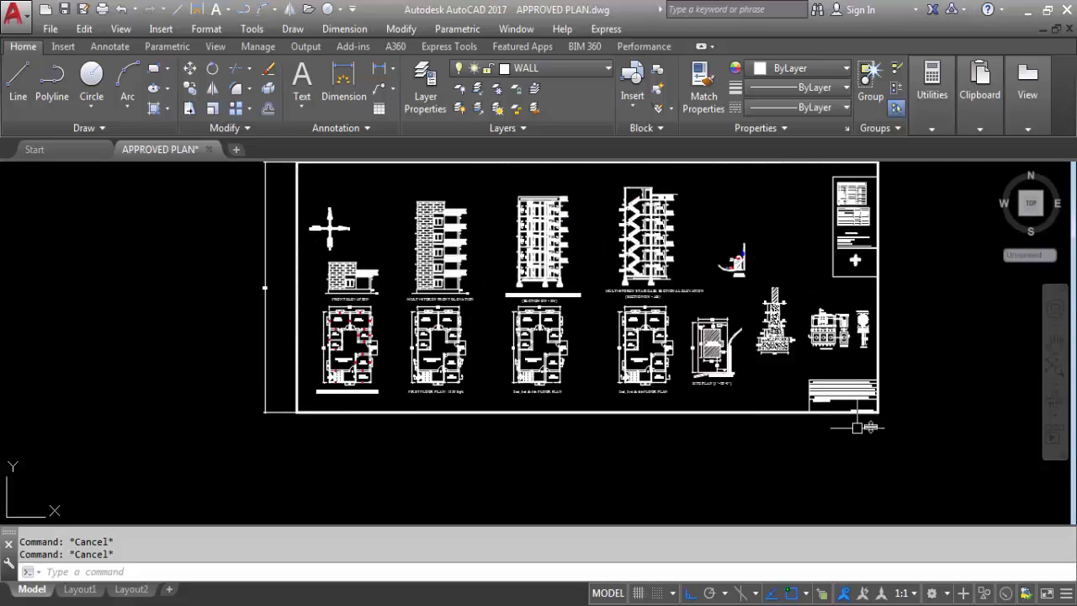
pyautogui.scroll(4, 373, 361)
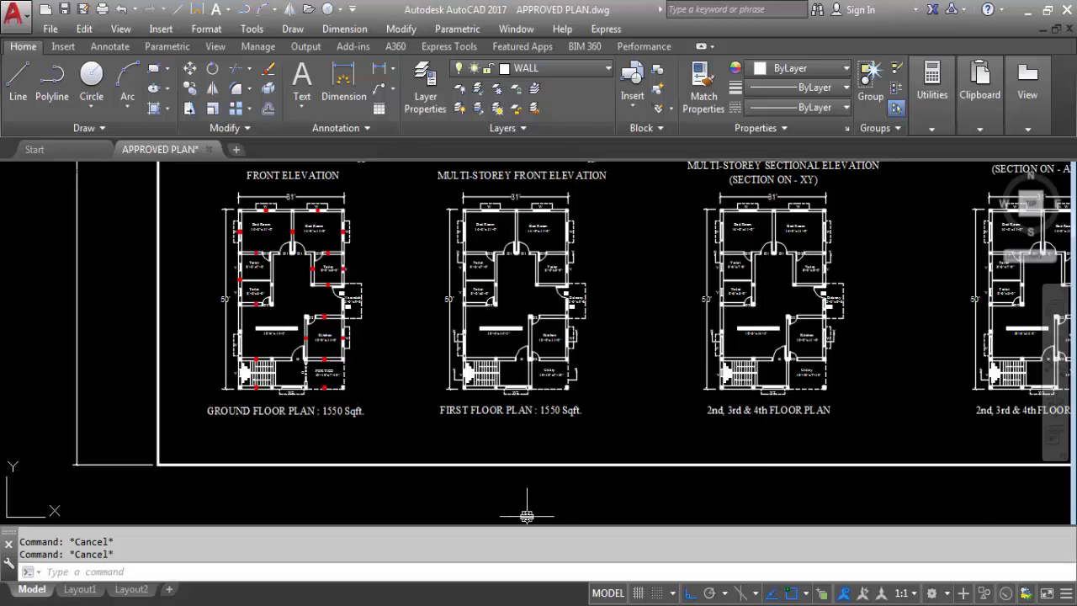
pyautogui.scroll(-1, 535, 516)
pyautogui.scroll(-1, 534, 516)
pyautogui.scroll(5, 547, 369)
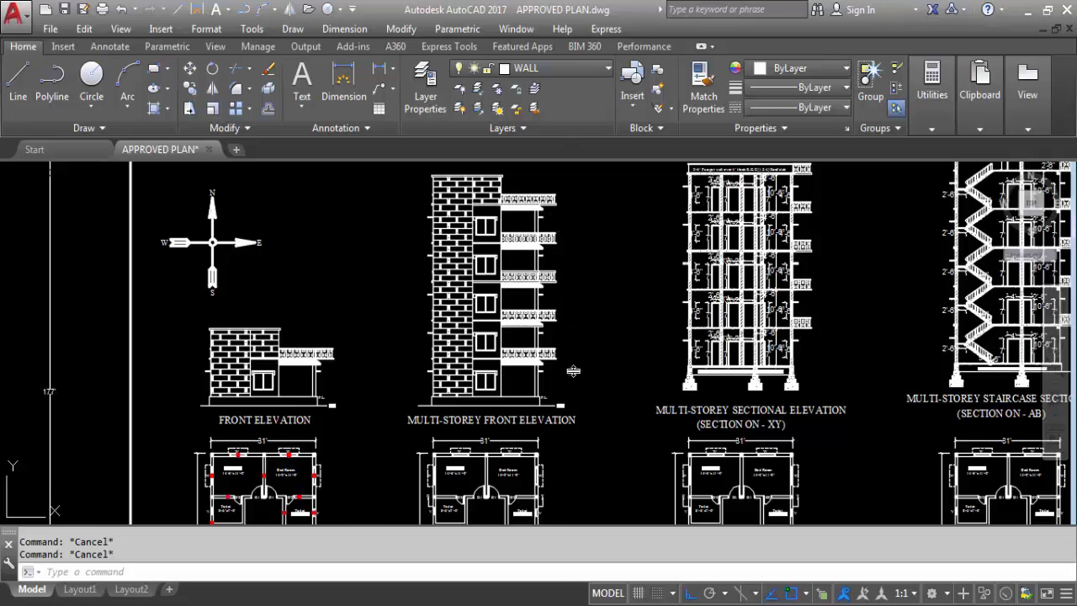
pyautogui.scroll(-4, 347, 310)
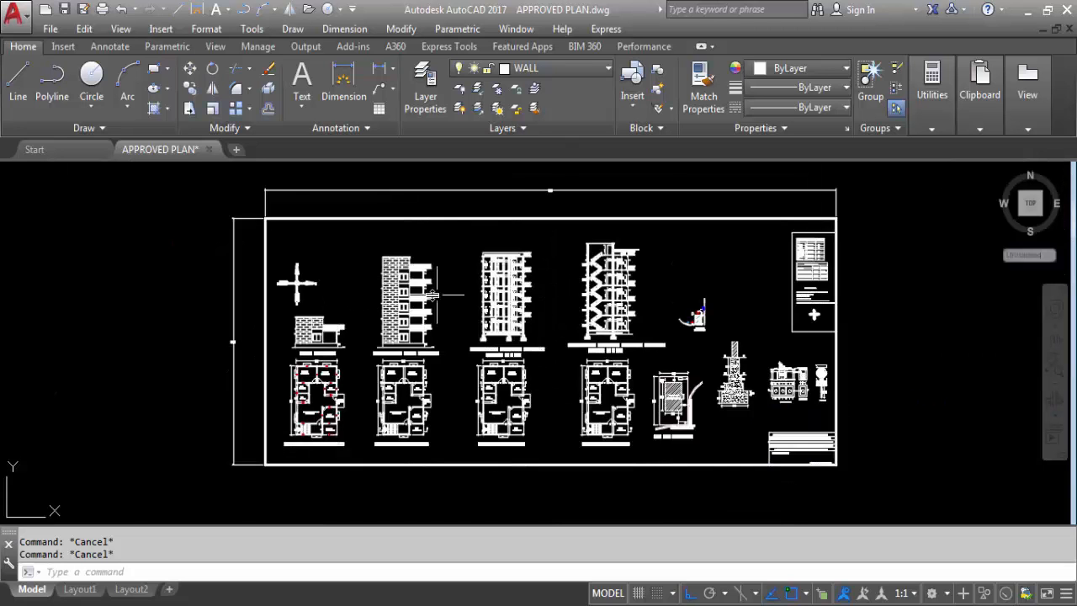
# - Read the title block's owner, plot, area, khata, location, plinth area and scale lines in detail
pyautogui.scroll(4, 815, 457)
pyautogui.scroll(2, 795, 436)
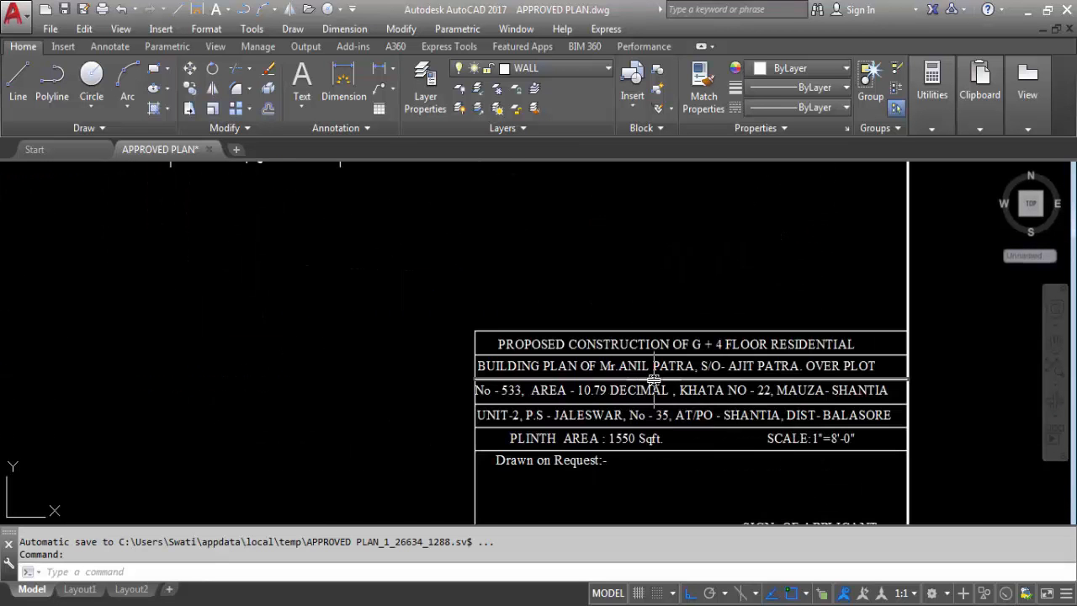
pyautogui.scroll(-2, 543, 345)
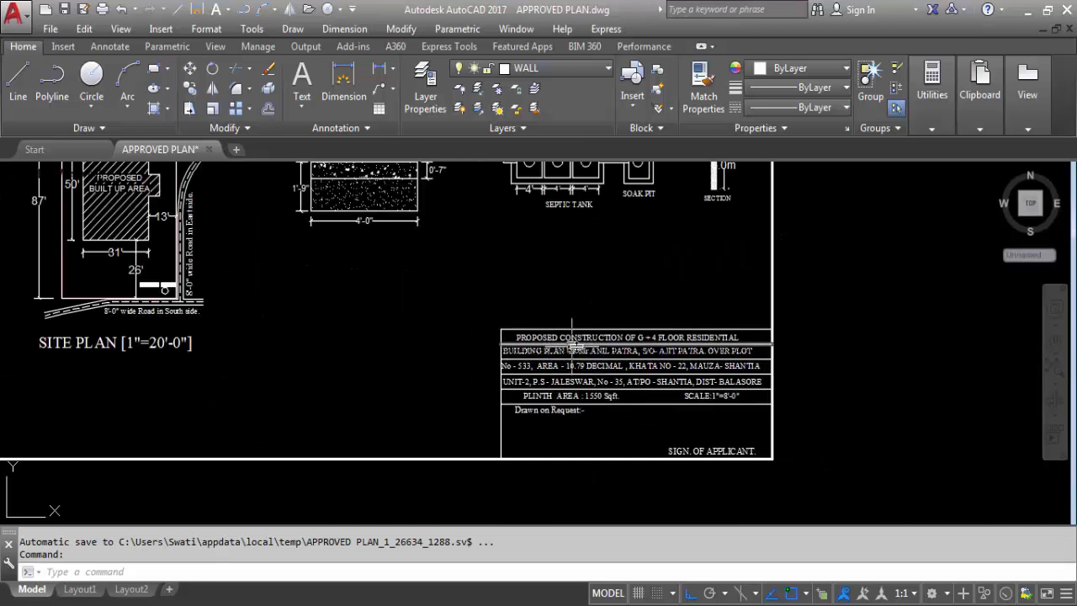
pyautogui.press('Escape')
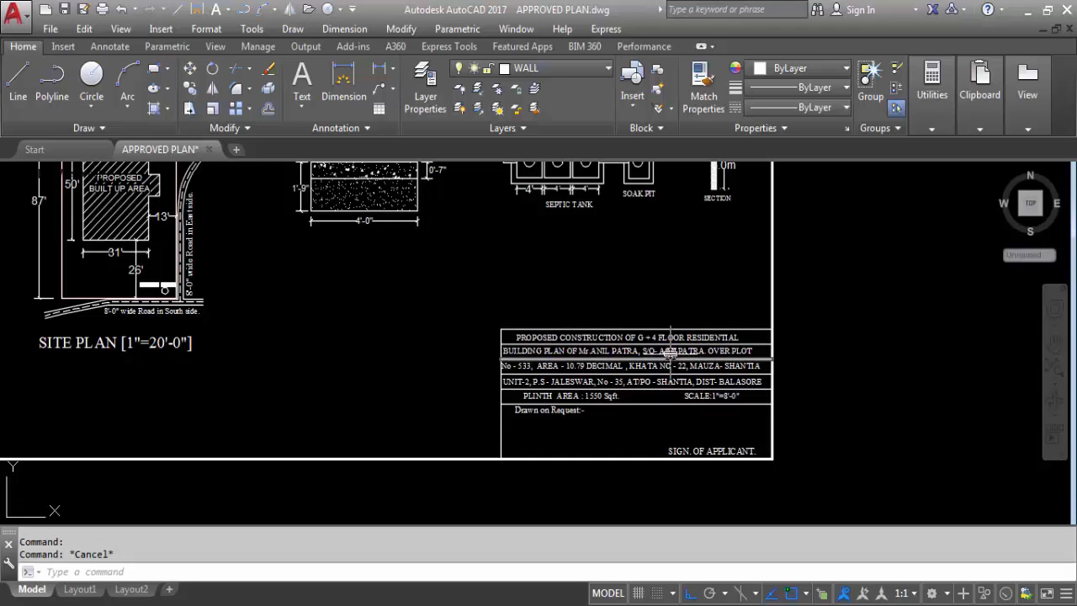
pyautogui.scroll(2, 669, 352)
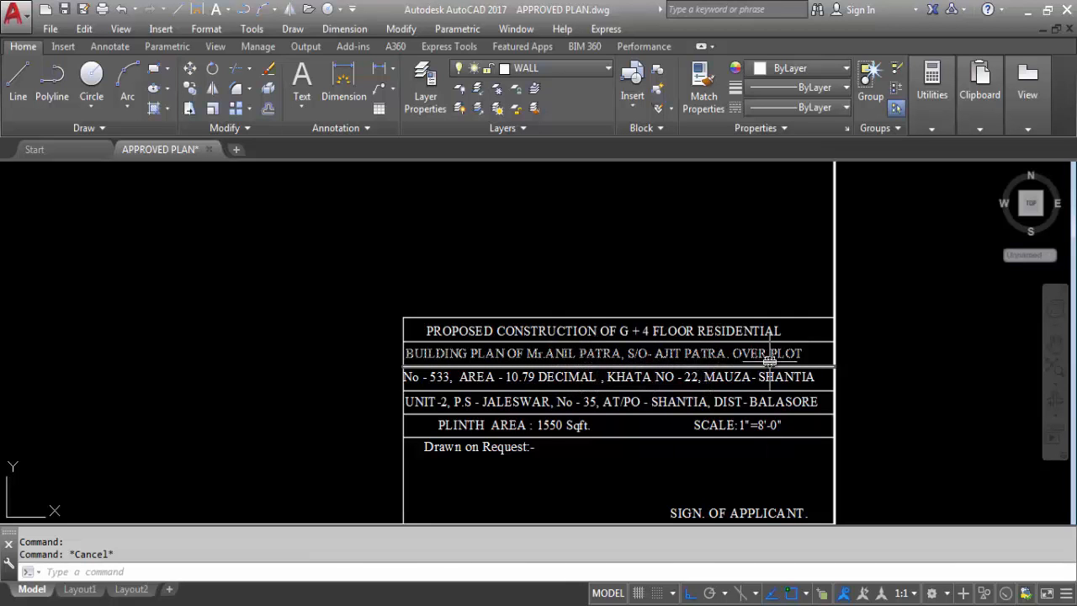
pyautogui.scroll(2, 441, 391)
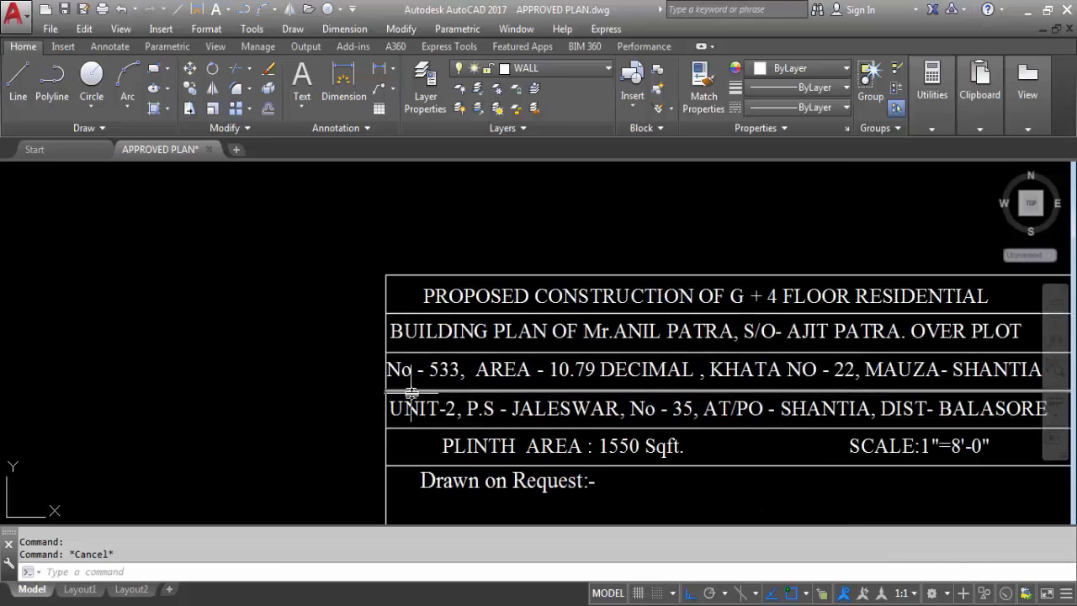
pyautogui.scroll(-2, 444, 342)
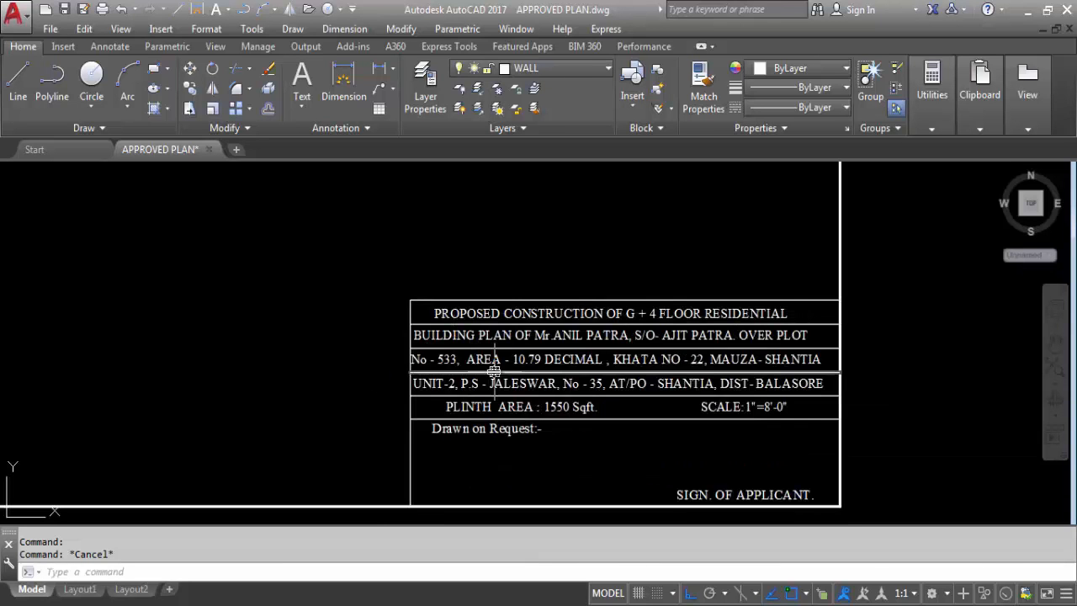
pyautogui.scroll(2, 472, 373)
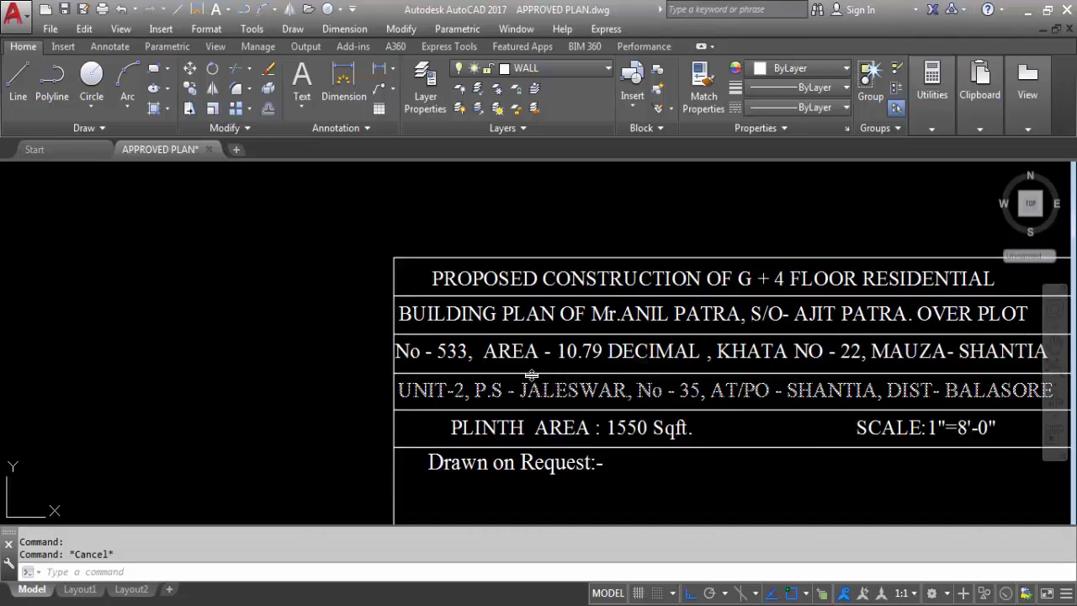
pyautogui.scroll(-2, 444, 338)
pyautogui.scroll(2, 664, 378)
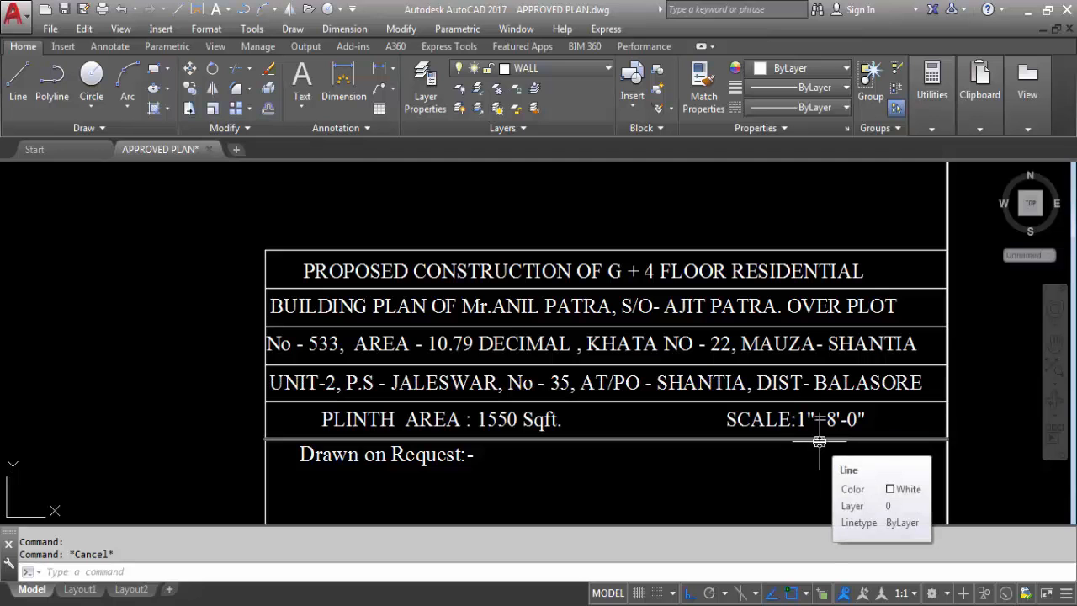
pyautogui.scroll(-2, 736, 216)
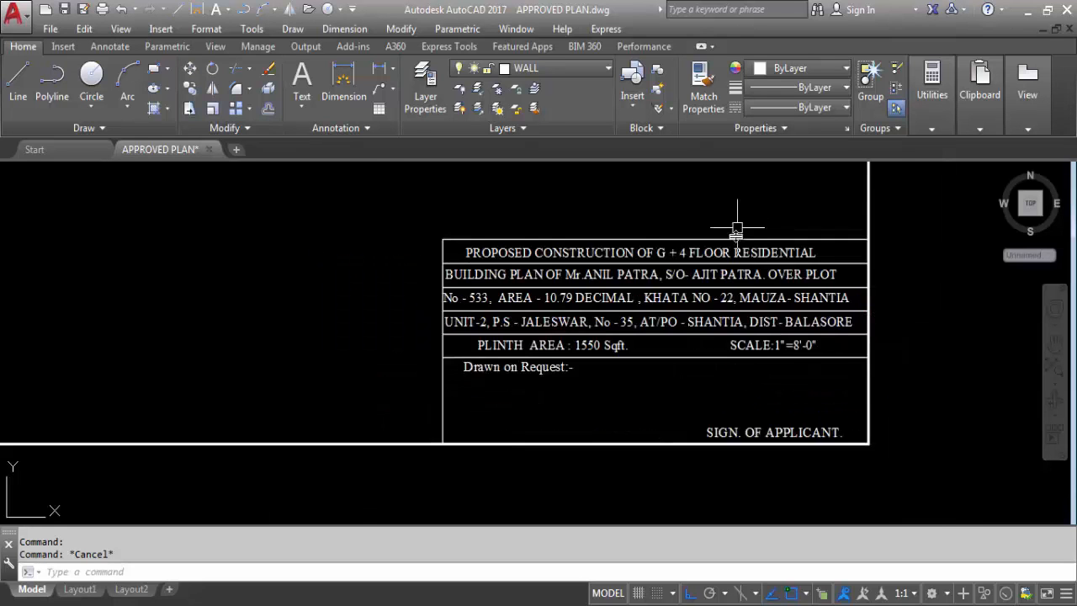
# - Examine the title block's Drawn on Request and applicant signature spaces and their place within the overall sheet
pyautogui.scroll(2, 506, 372)
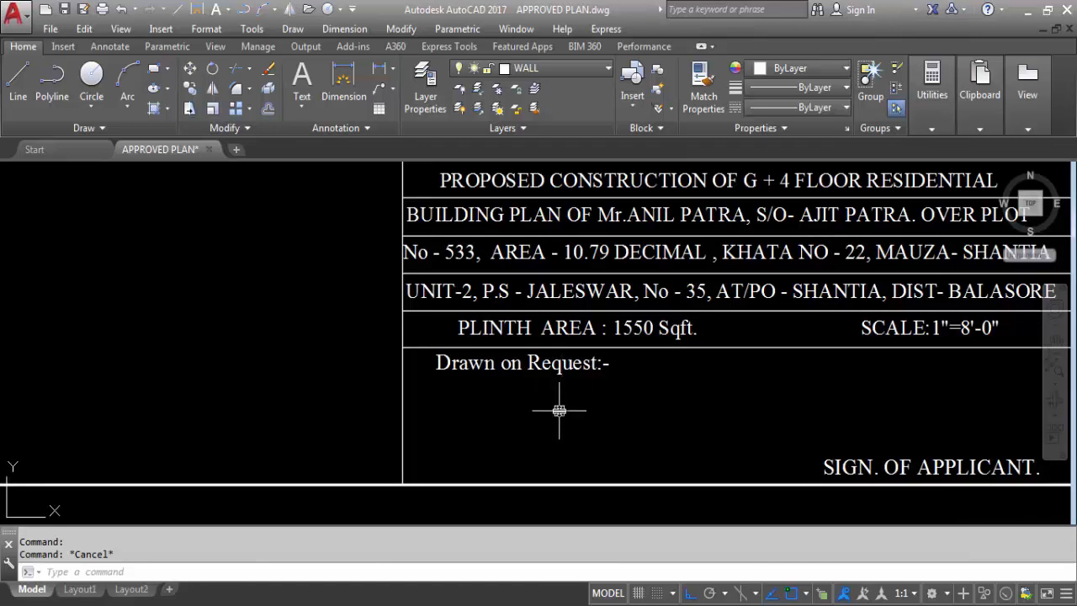
pyautogui.scroll(-2, 636, 440)
pyautogui.scroll(2, 868, 446)
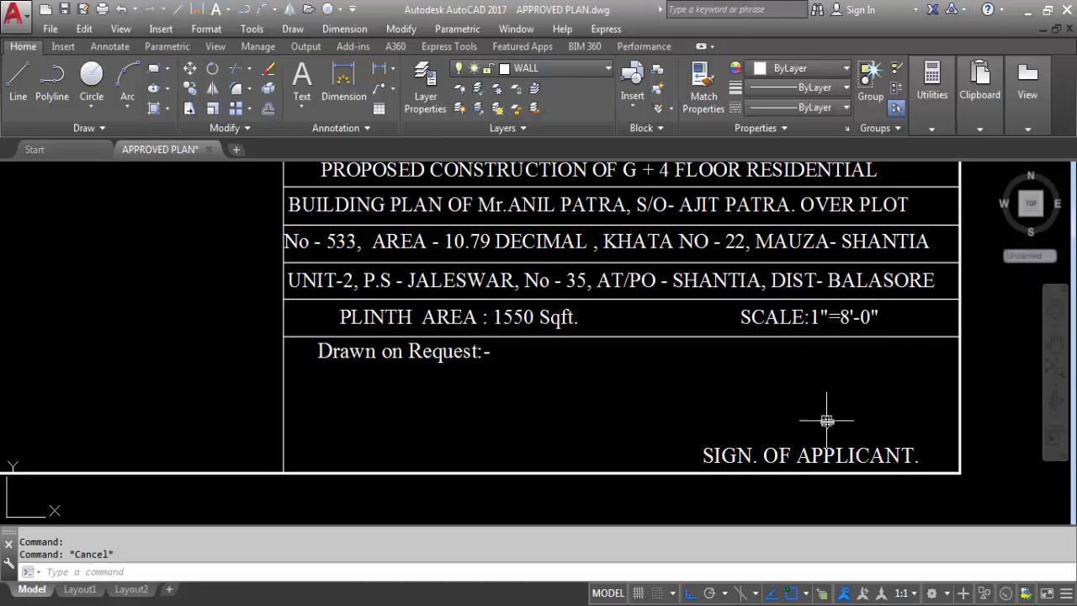
pyautogui.scroll(-8, 793, 411)
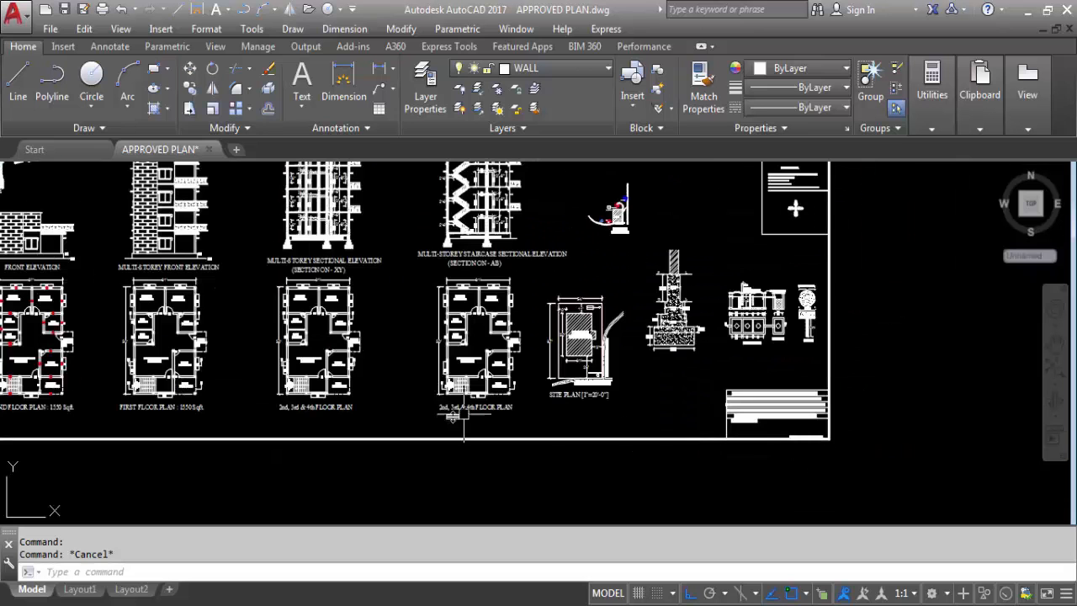
pyautogui.scroll(-2, 522, 402)
pyautogui.scroll(6, 891, 413)
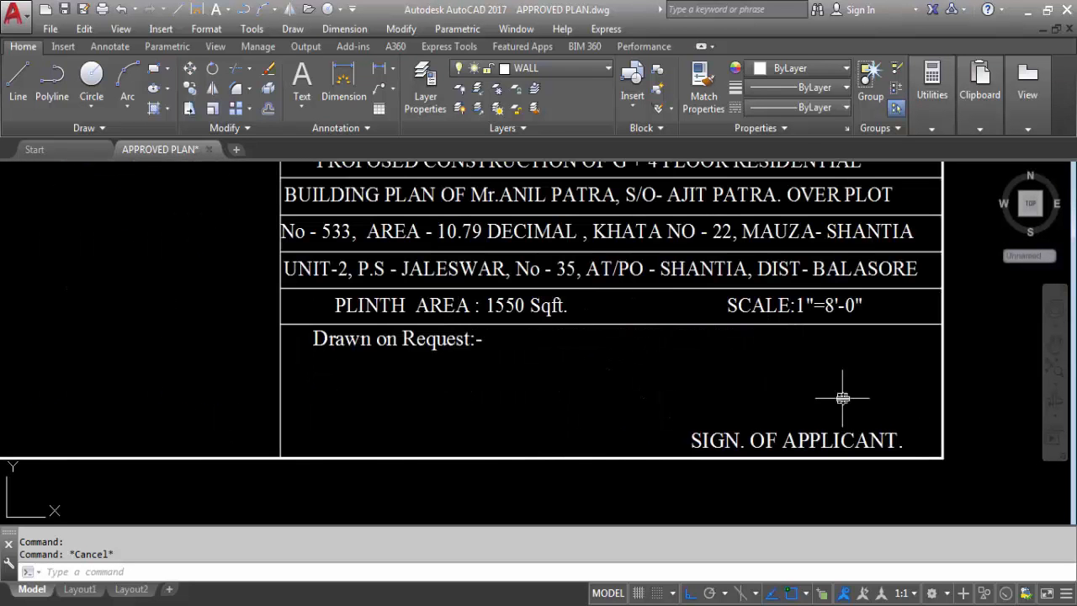
pyautogui.scroll(-3, 827, 394)
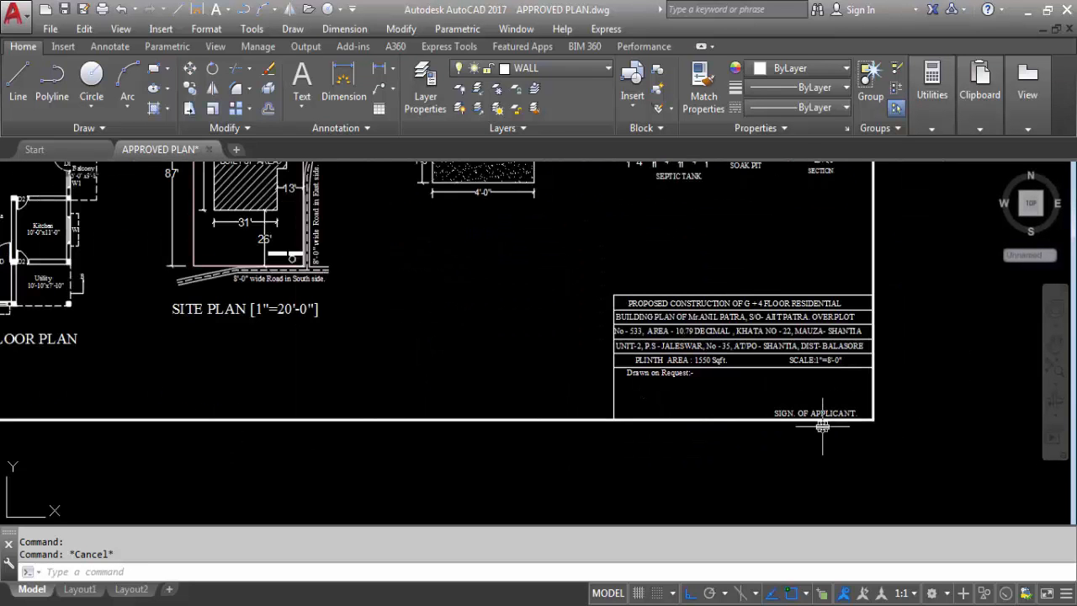
pyautogui.scroll(-5, 827, 395)
pyautogui.scroll(2, 819, 373)
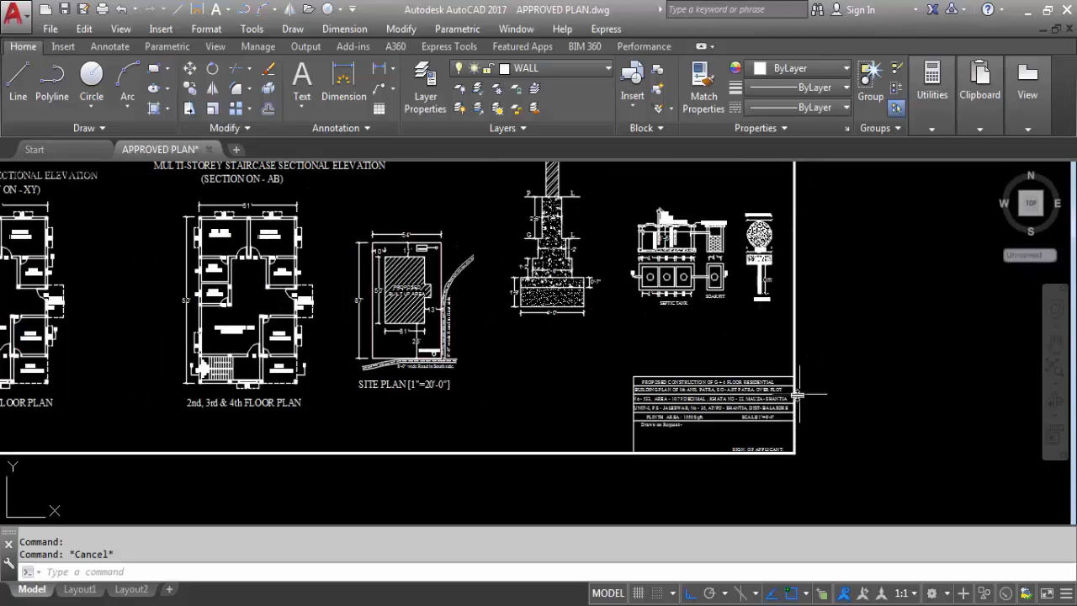
pyautogui.scroll(-4, 739, 350)
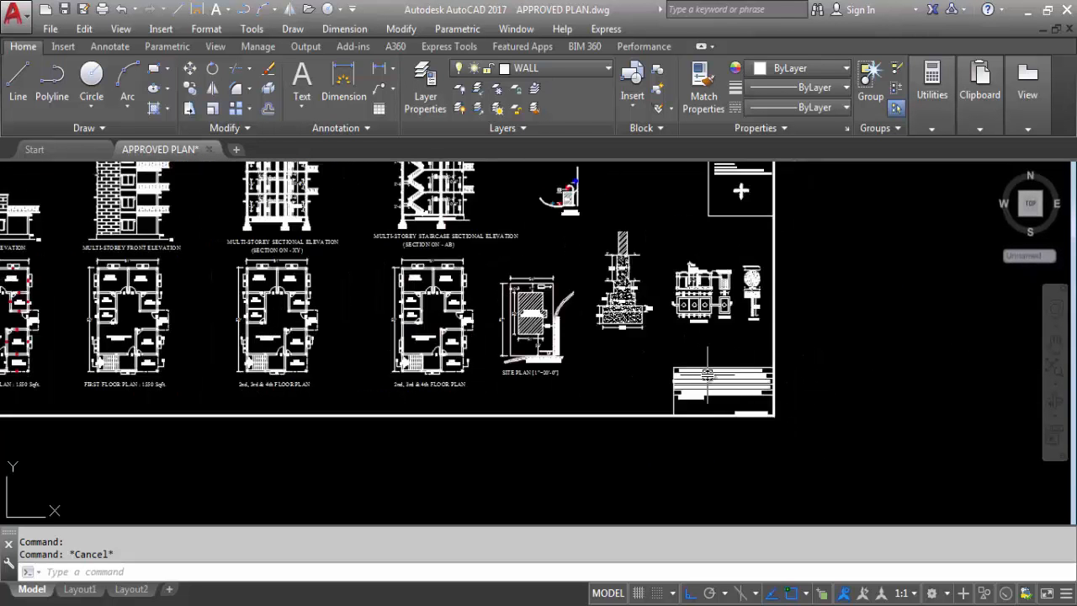
pyautogui.scroll(4, 471, 372)
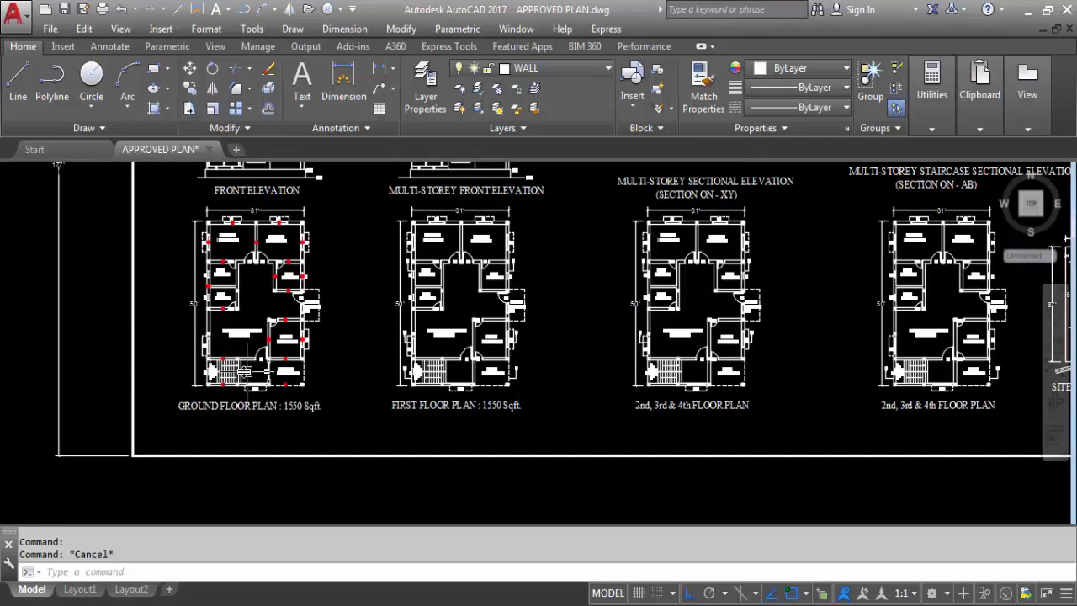
pyautogui.scroll(-4, 263, 372)
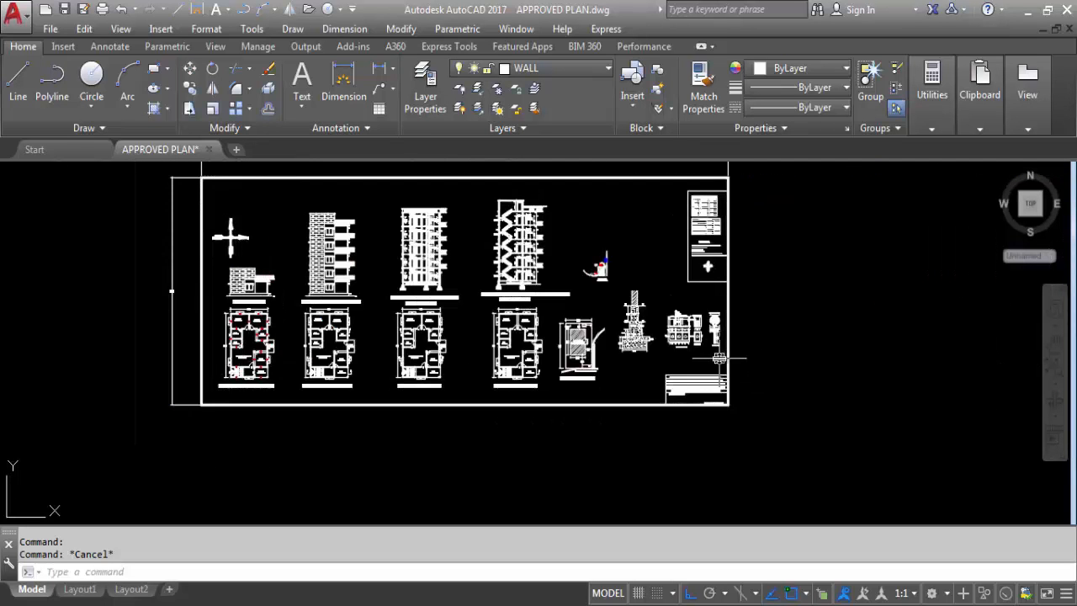
# - Read the Schedule of Doors & Windows, including the marks, width x height sizes and lintel levels
pyautogui.scroll(7, 701, 202)
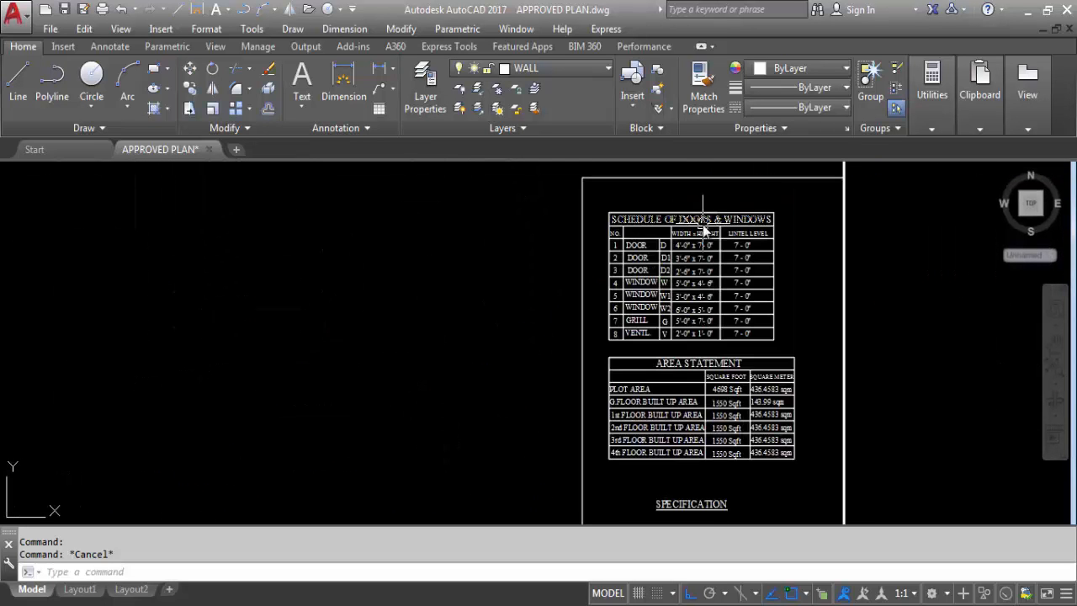
pyautogui.scroll(2, 707, 214)
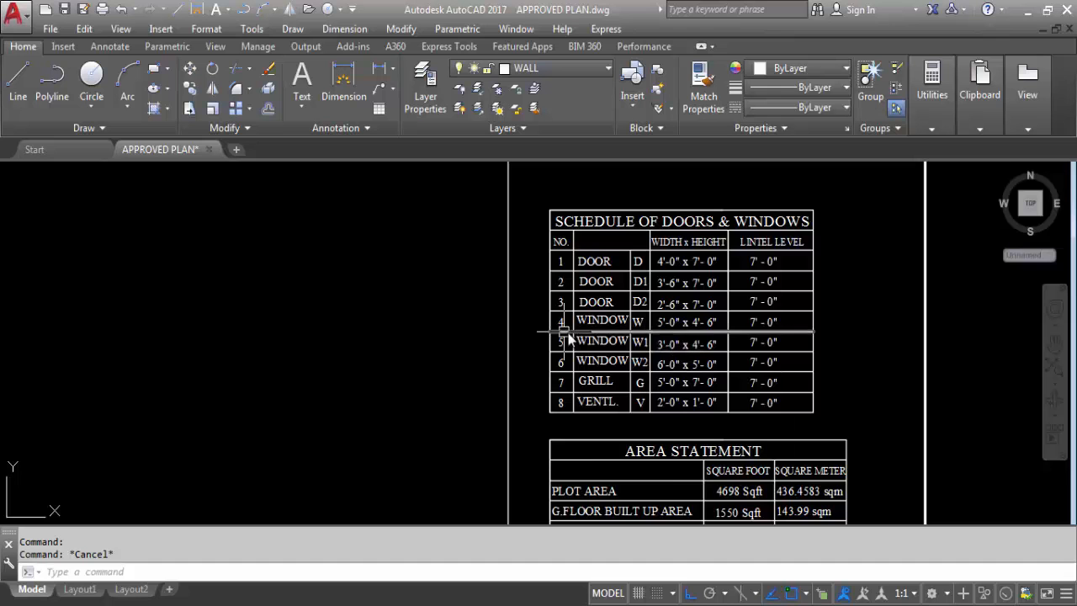
pyautogui.scroll(2, 563, 241)
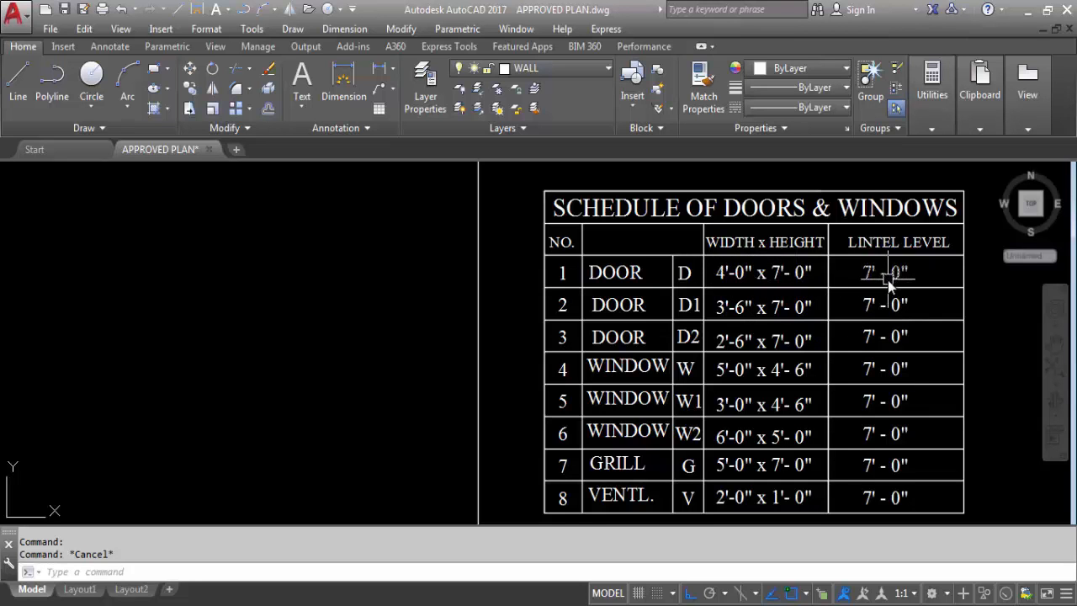
pyautogui.scroll(-5, 889, 280)
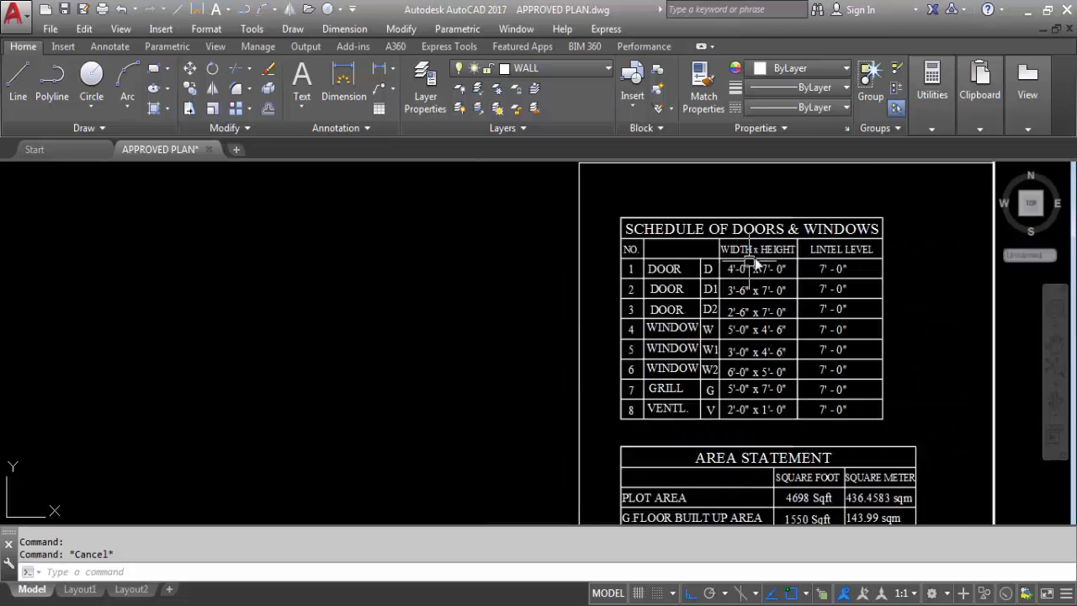
# - Locate the D and D2 door marks around the living-cum-dining area, kitchen and staircase on the floor plans
pyautogui.scroll(-4, 793, 422)
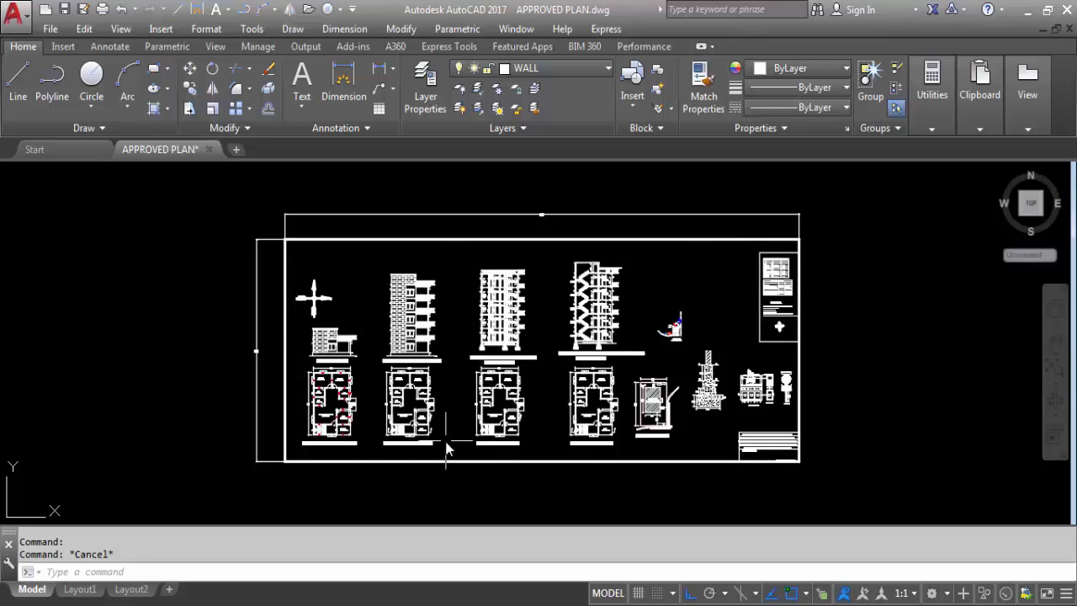
pyautogui.scroll(2, 388, 454)
pyautogui.scroll(5, 388, 454)
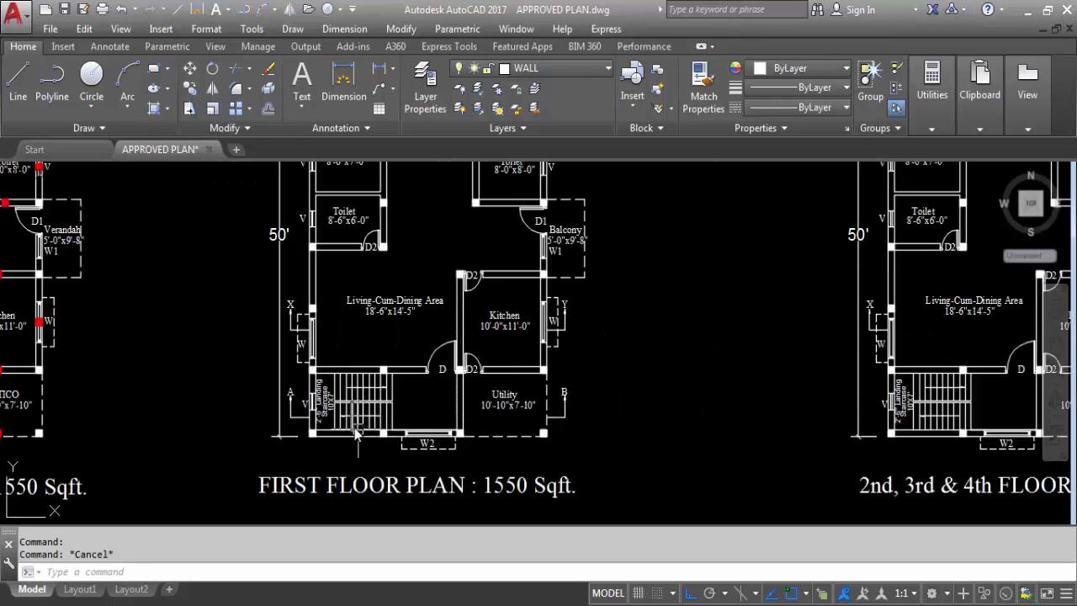
pyautogui.scroll(3, 436, 367)
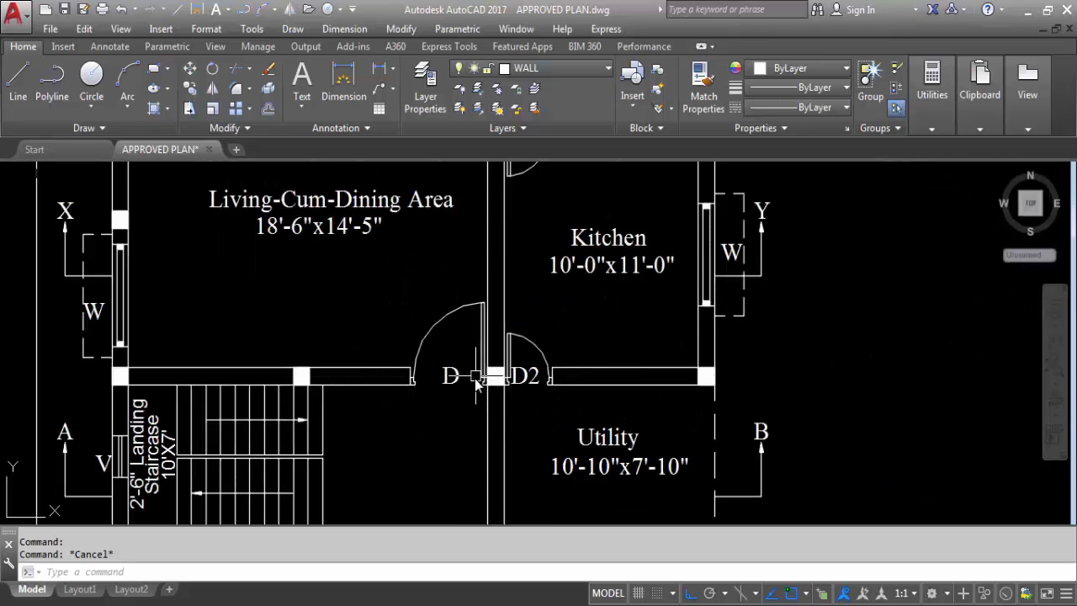
pyautogui.scroll(-5, 430, 415)
pyautogui.scroll(4, 846, 364)
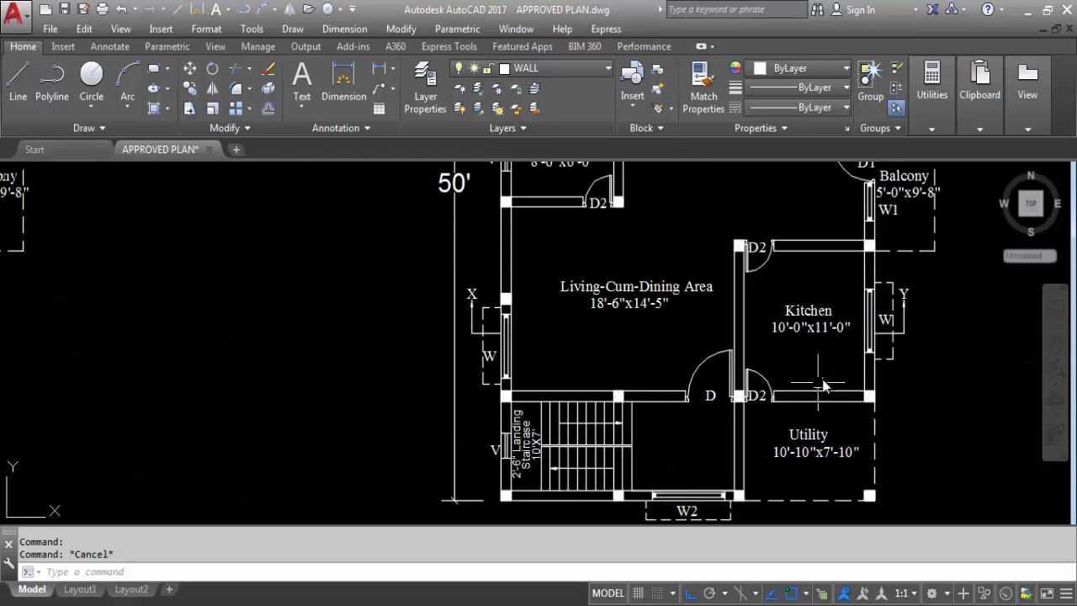
pyautogui.scroll(-5, 699, 419)
pyautogui.scroll(4, 283, 406)
pyautogui.scroll(2, 264, 384)
pyautogui.scroll(-6, 272, 392)
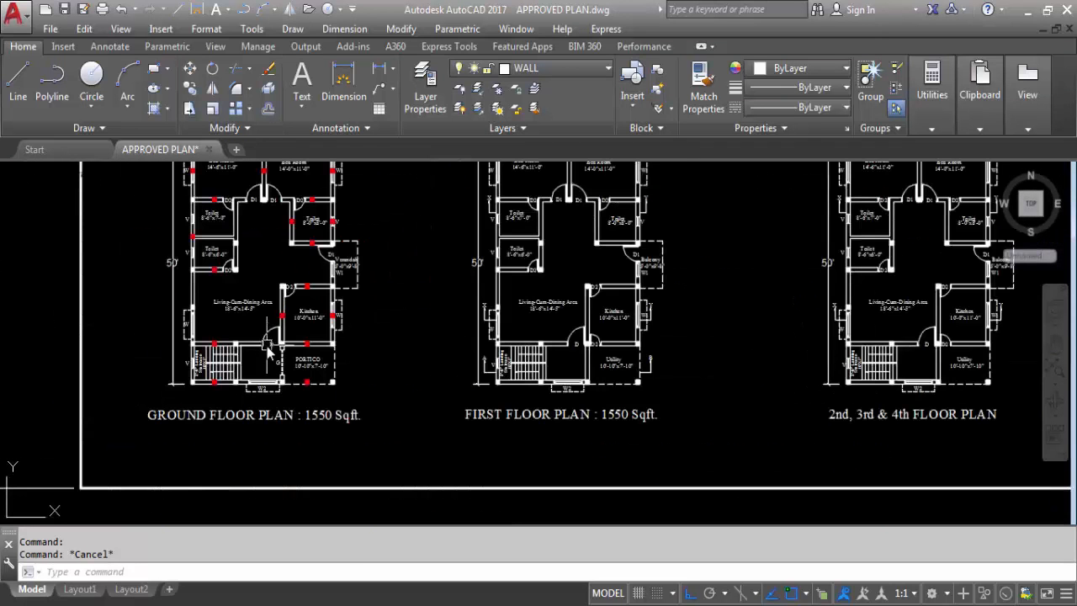
# - Measure the width of the D door opening between the living-cum-dining area and the staircase lobby with a linear dimension
pyautogui.scroll(6, 591, 363)
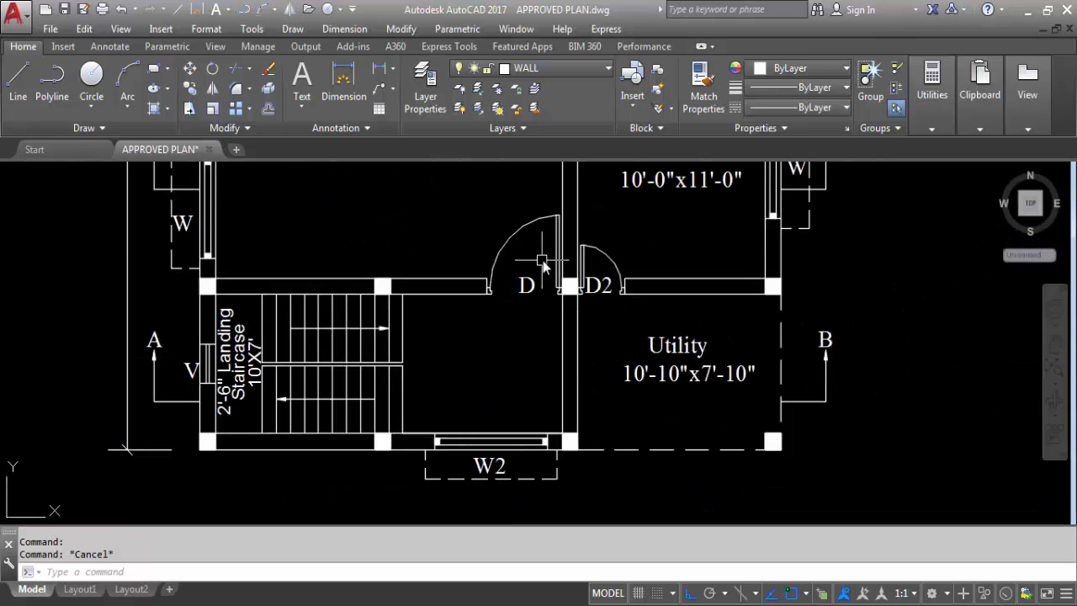
pyautogui.click(379, 68)
pyautogui.scroll(4, 508, 307)
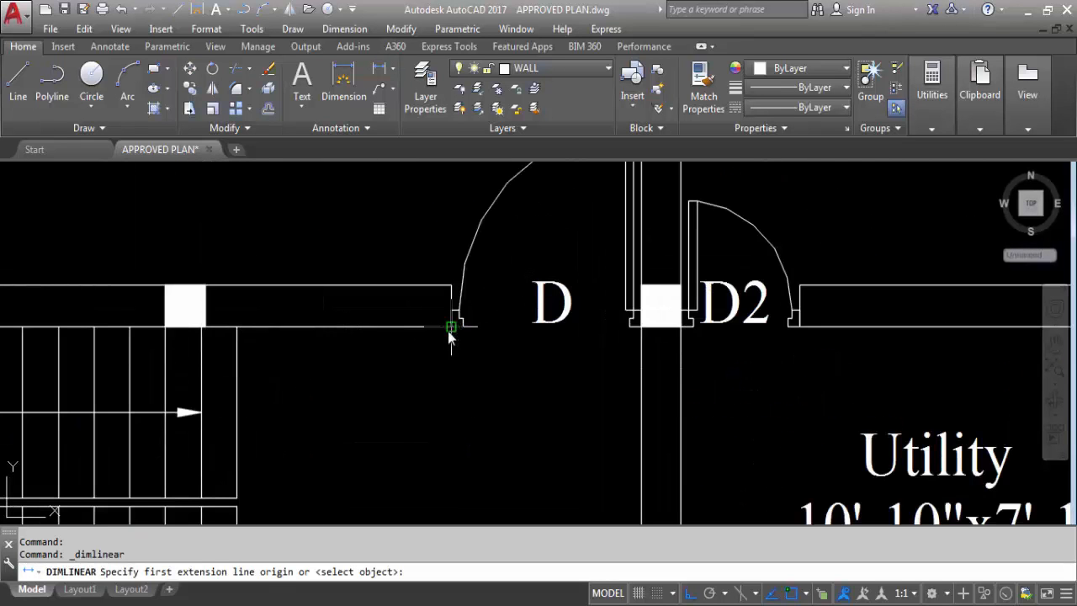
pyautogui.click(451, 328)
pyautogui.click(644, 330)
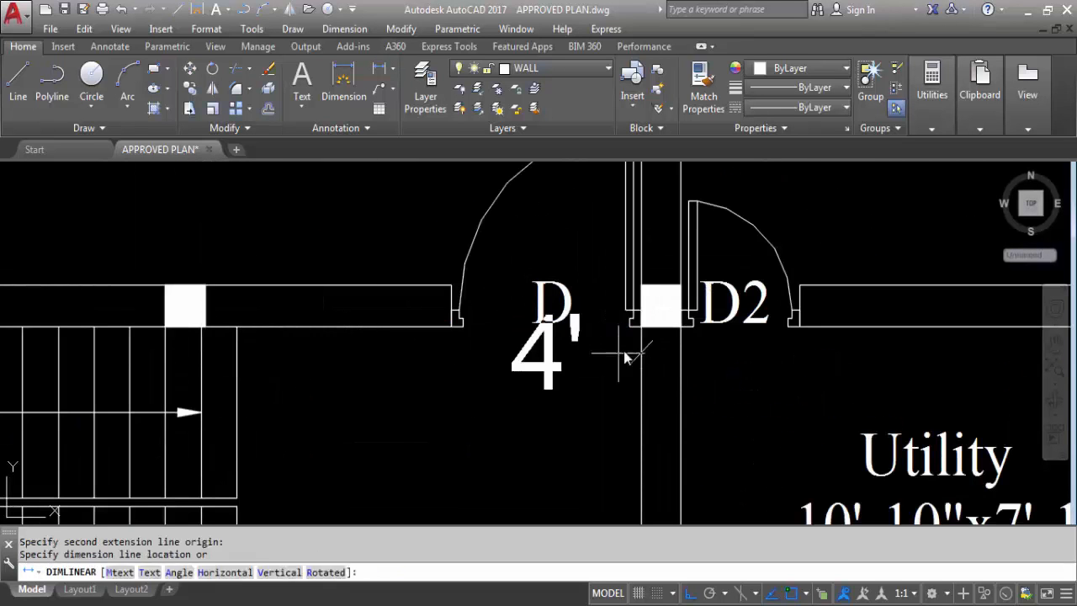
pyautogui.press('Escape')
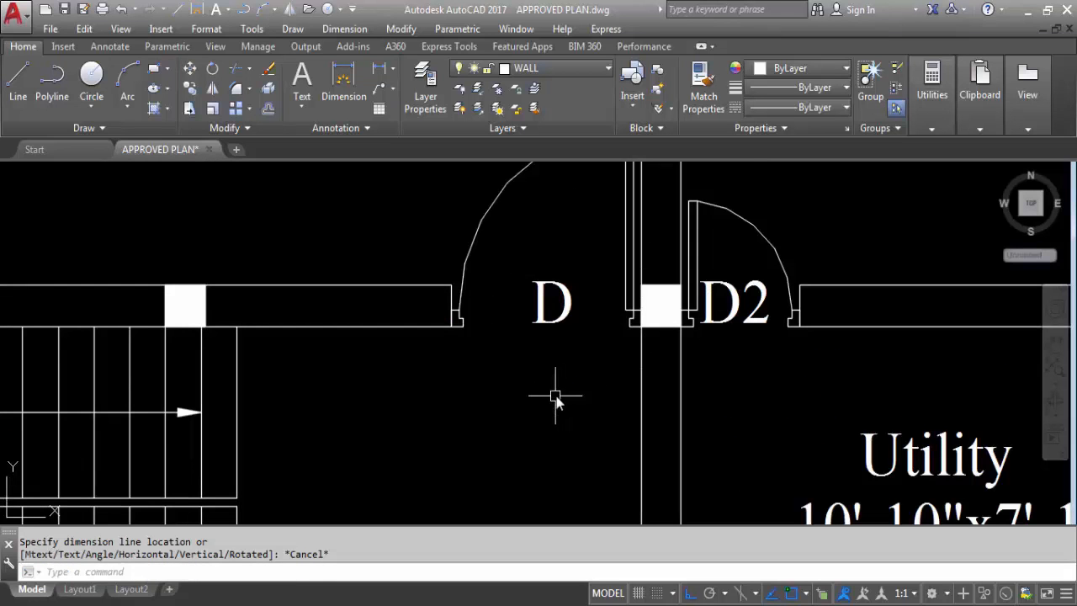
# - Regenerate the drawing and examine the ground-storey door dimensions in the multi-storey sectional elevation on XY
pyautogui.write('re')
pyautogui.press('Return')
pyautogui.scroll(-8, 492, 409)
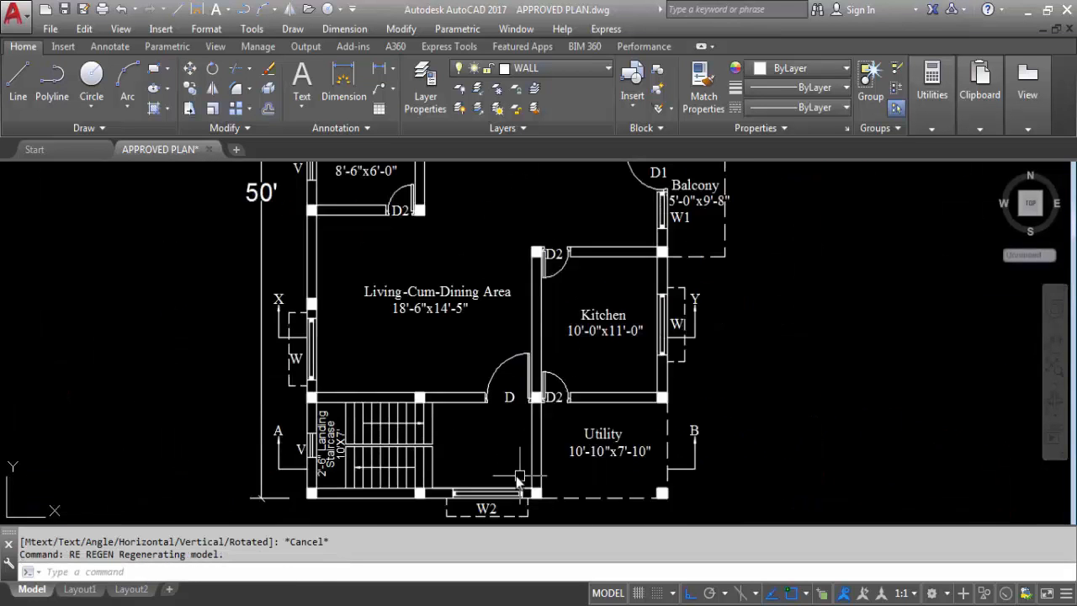
pyautogui.scroll(2, 521, 257)
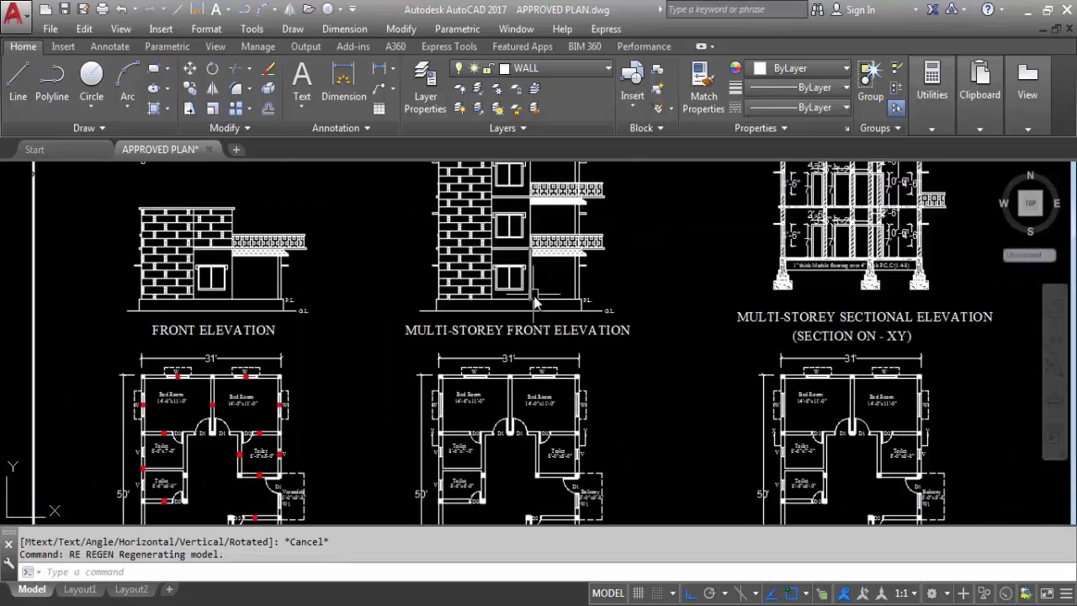
pyautogui.scroll(-3, 530, 320)
pyautogui.scroll(9, 675, 282)
pyautogui.scroll(-2, 497, 286)
pyautogui.scroll(2, 473, 225)
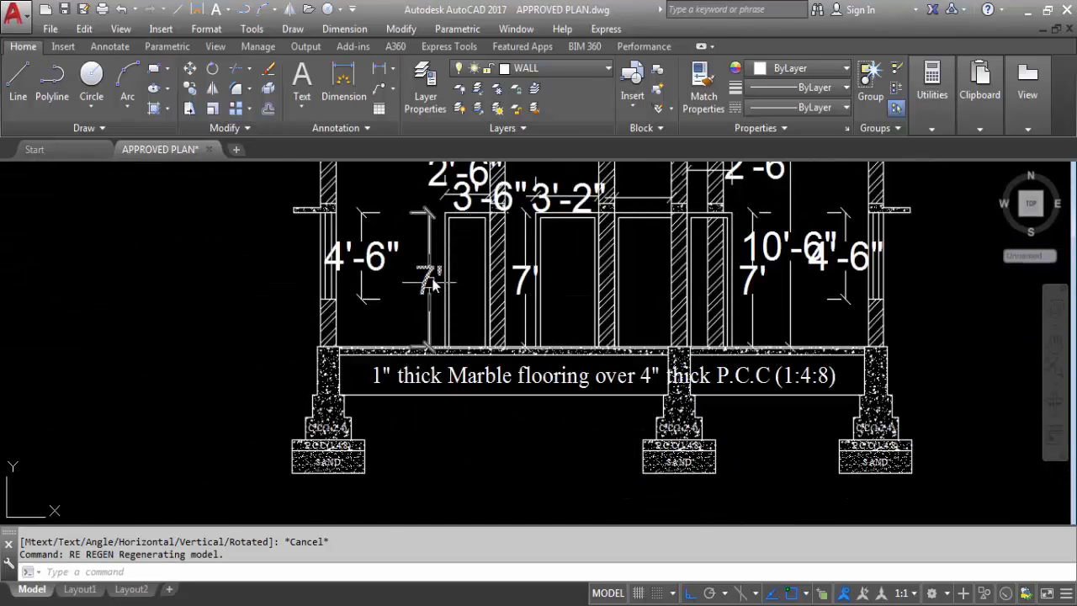
pyautogui.press('Return')
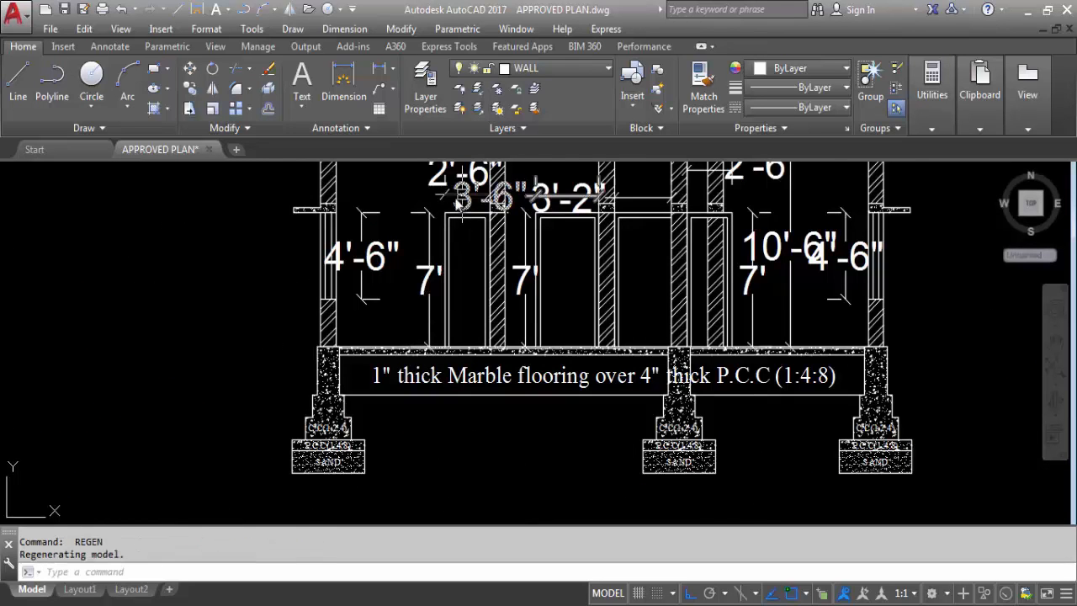
# - Measure the height of the first ground-storey door in the XY sectional elevation with a linear dimension
pyautogui.click(386, 75)
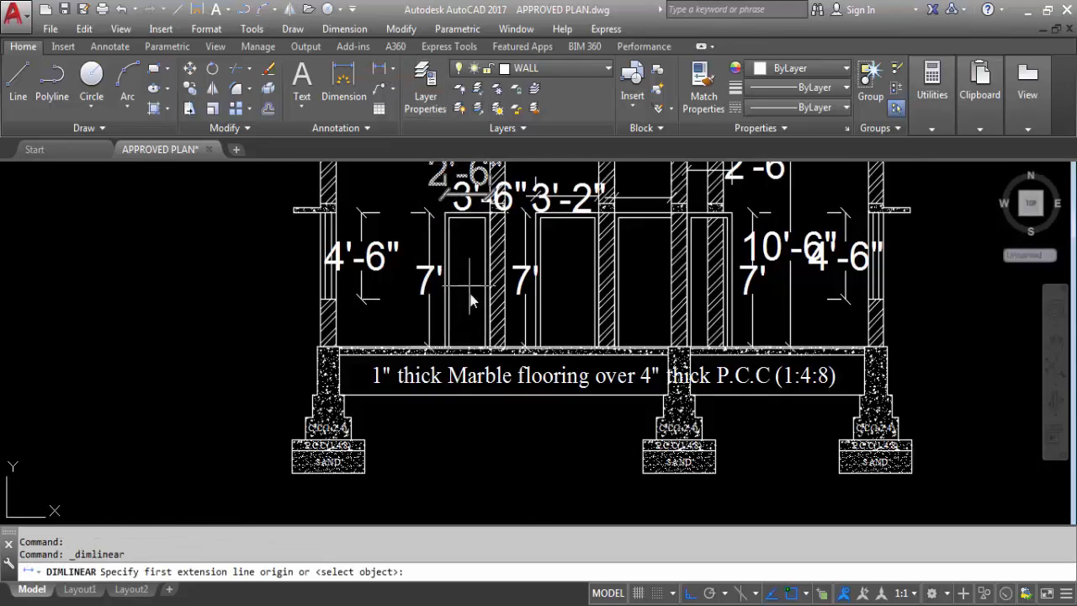
pyautogui.click(445, 217)
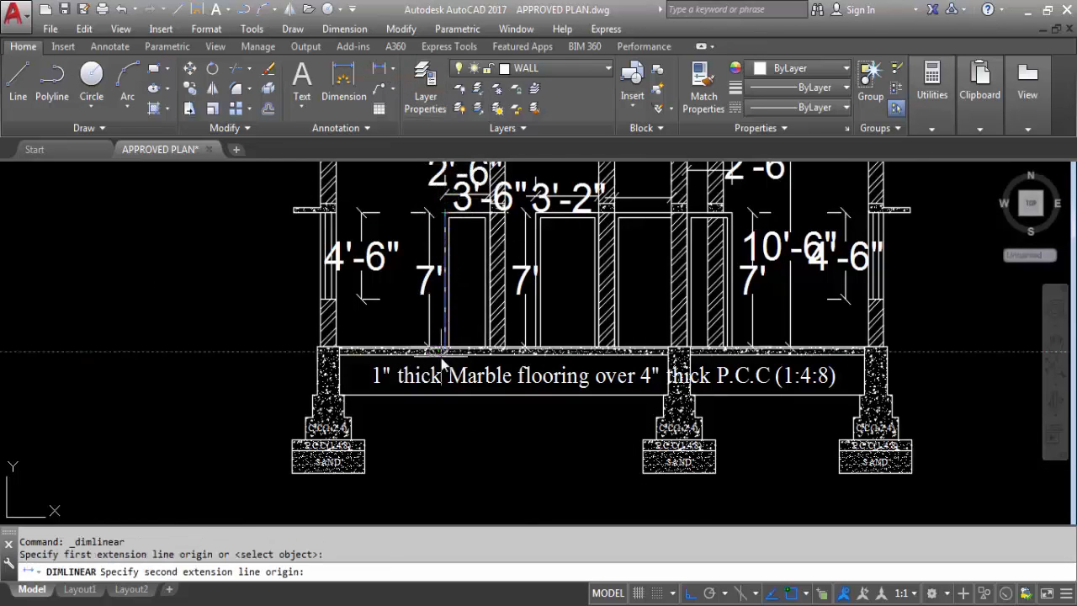
pyautogui.scroll(3, 449, 336)
pyautogui.click(484, 376)
pyautogui.scroll(-4, 485, 376)
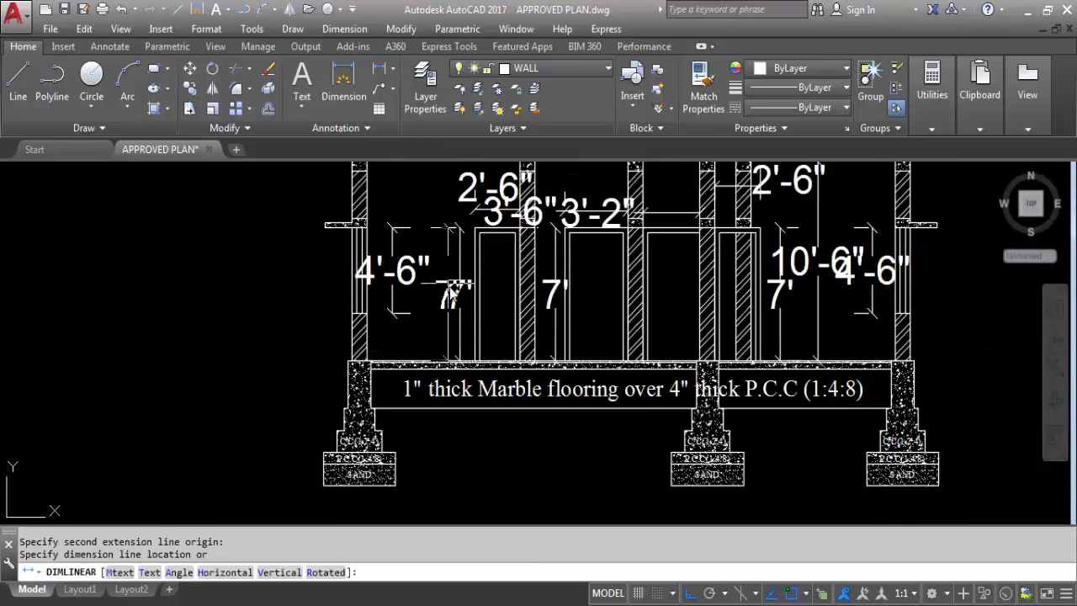
pyautogui.scroll(4, 407, 286)
pyautogui.press('Escape')
# - Examine the window height and the lintel level relative to the door tops in the XY sectional elevation's ground storey
pyautogui.scroll(-4, 406, 286)
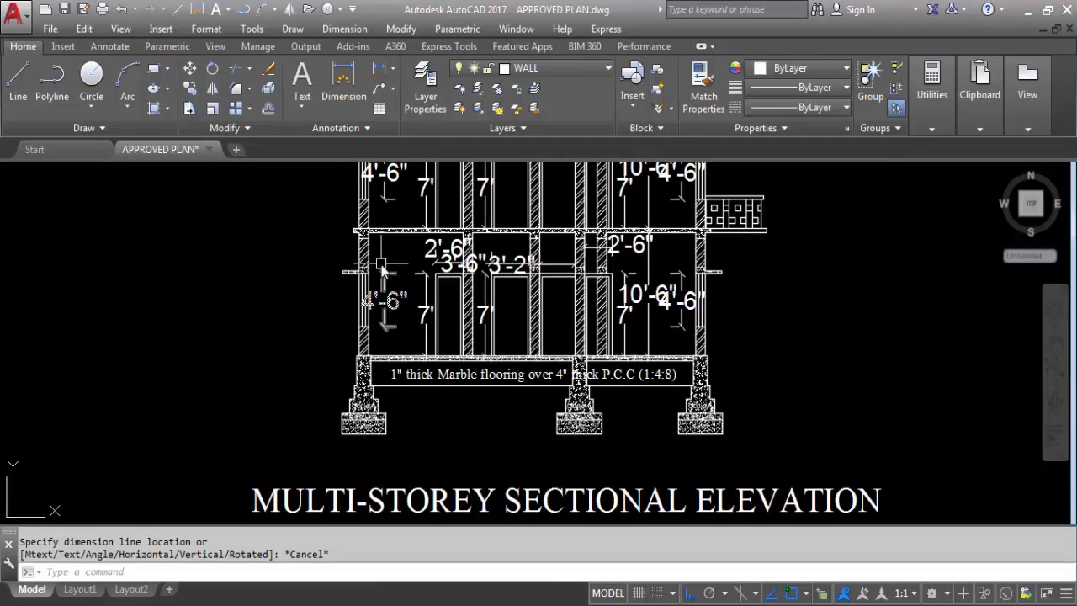
pyautogui.scroll(4, 353, 284)
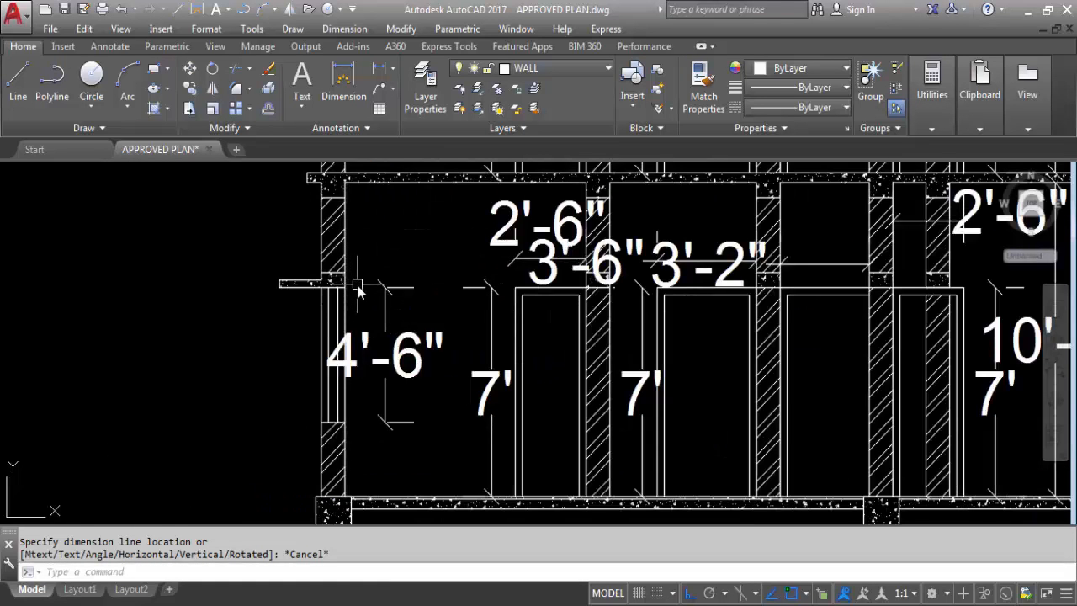
pyautogui.scroll(-2, 480, 351)
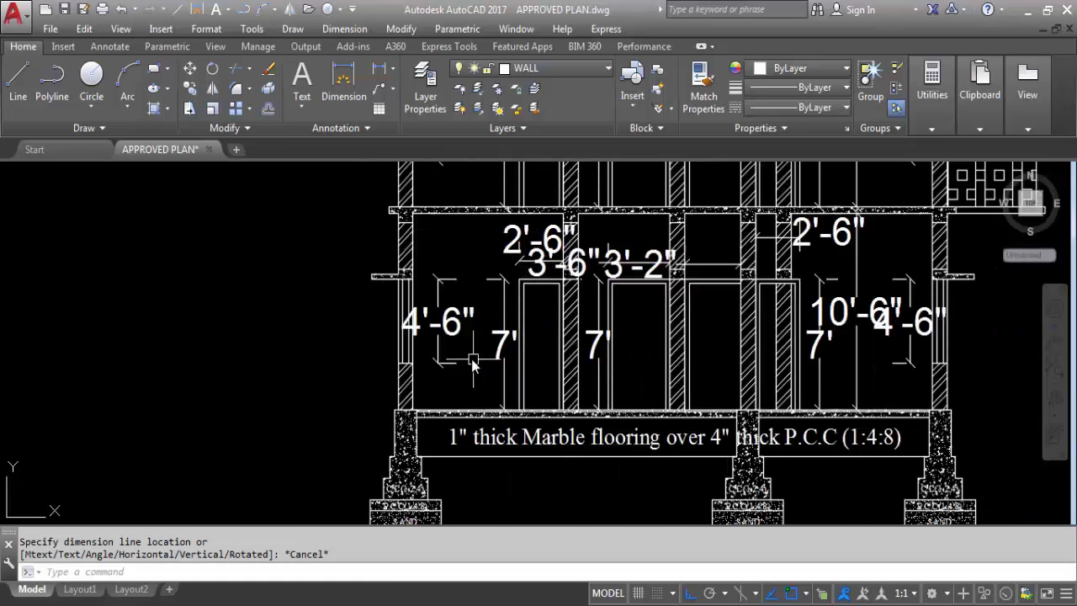
pyautogui.scroll(-2, 480, 351)
pyautogui.scroll(2, 471, 360)
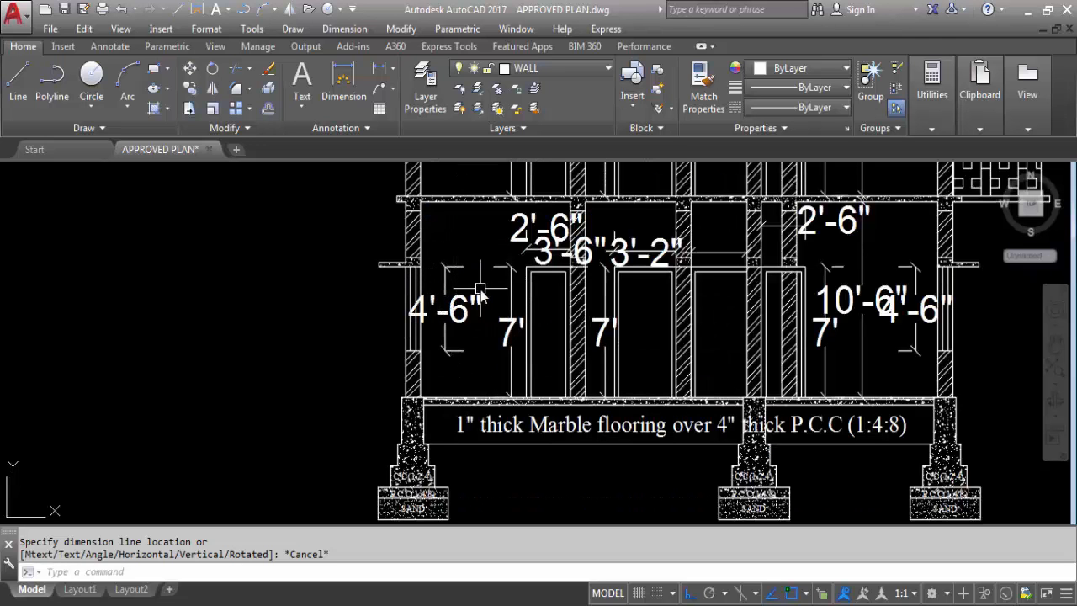
pyautogui.scroll(-2, 454, 277)
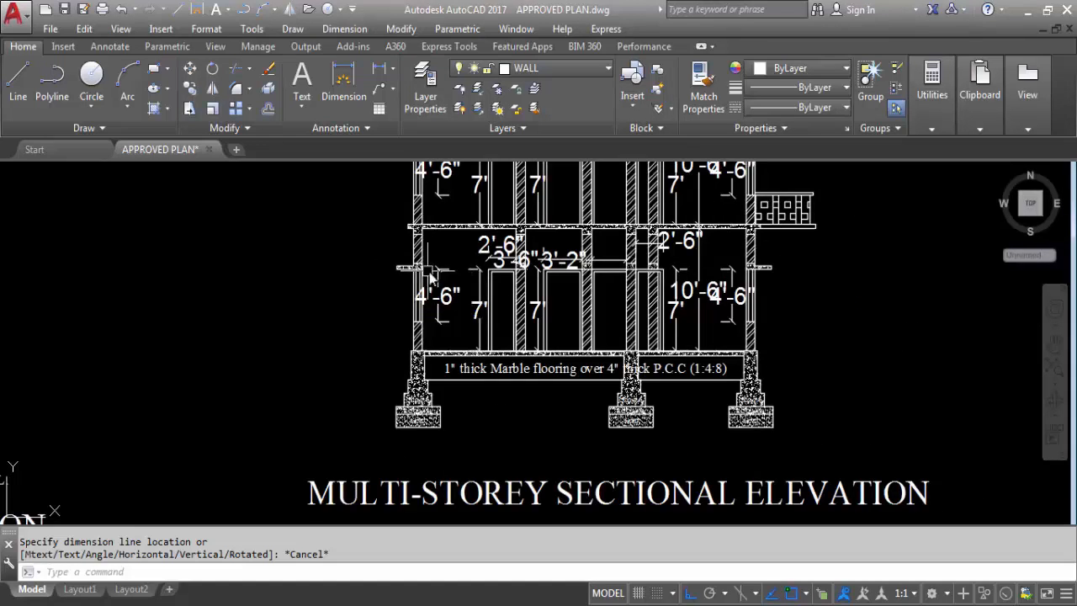
# - Read the width x height sizes of doors D and D1 in the Schedule of Doors & Windows
pyautogui.scroll(-4, 633, 360)
pyautogui.scroll(7, 838, 193)
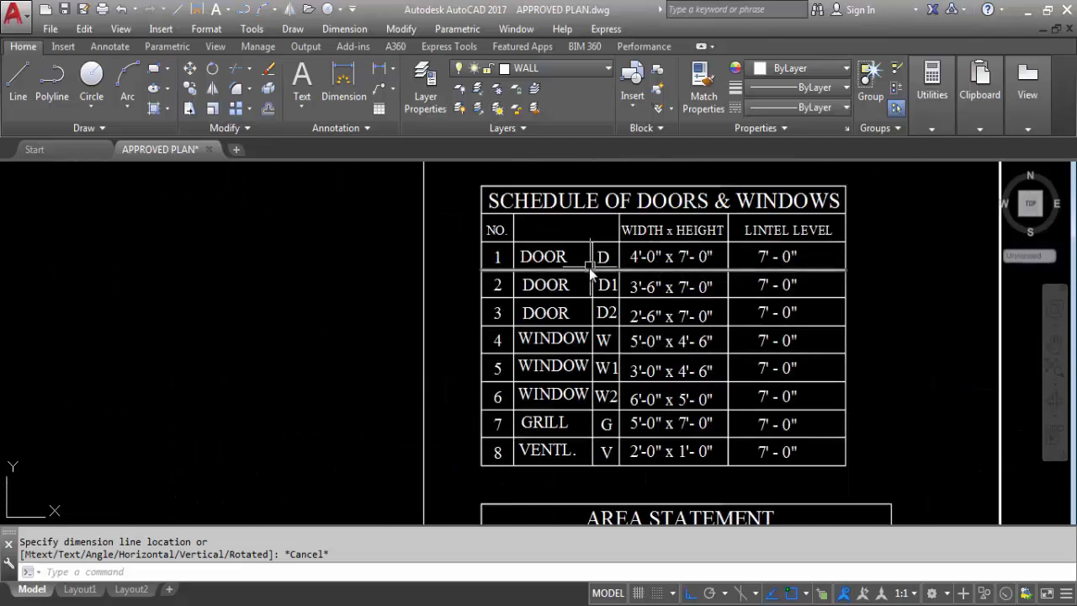
pyautogui.scroll(2, 662, 266)
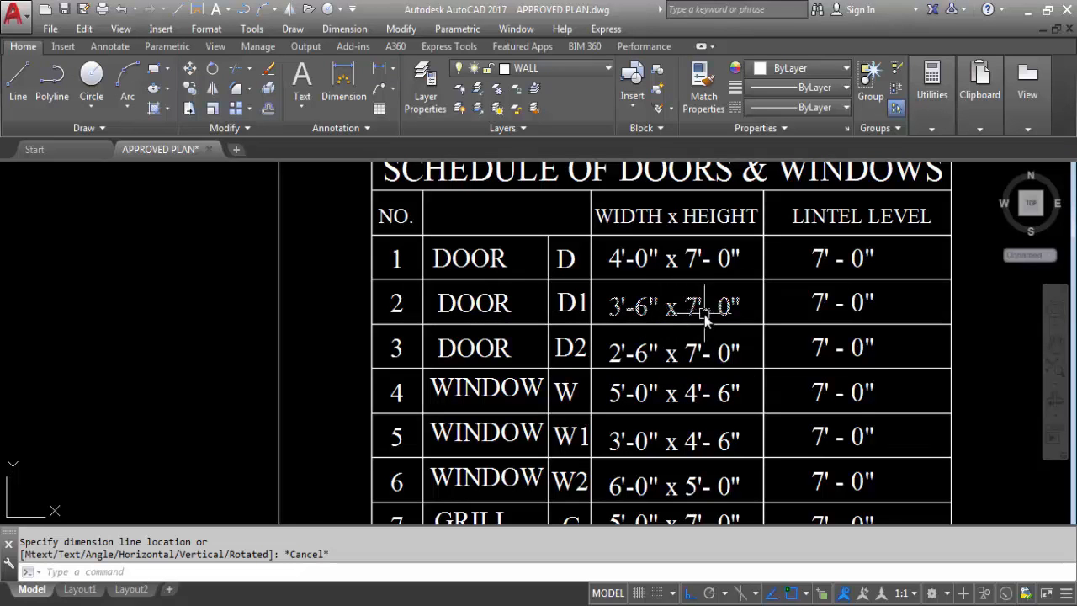
# - Locate the D1 bedroom doors on the 2nd, 3rd & 4th floor plan
pyautogui.scroll(-8, 703, 311)
pyautogui.scroll(-4, 690, 297)
pyautogui.scroll(8, 388, 443)
pyautogui.scroll(2, 389, 443)
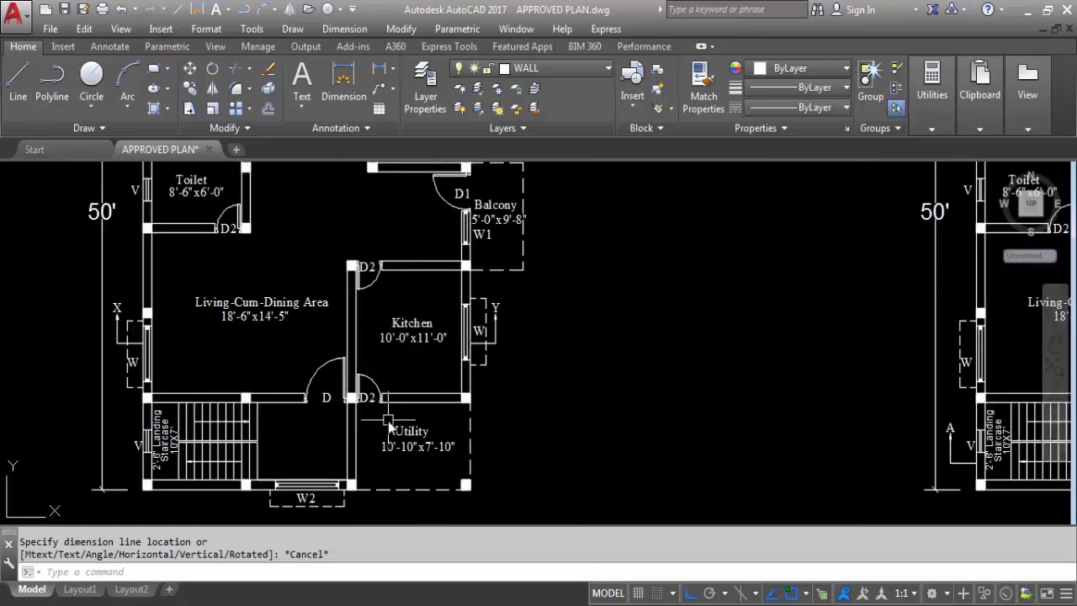
pyautogui.scroll(-2, 471, 418)
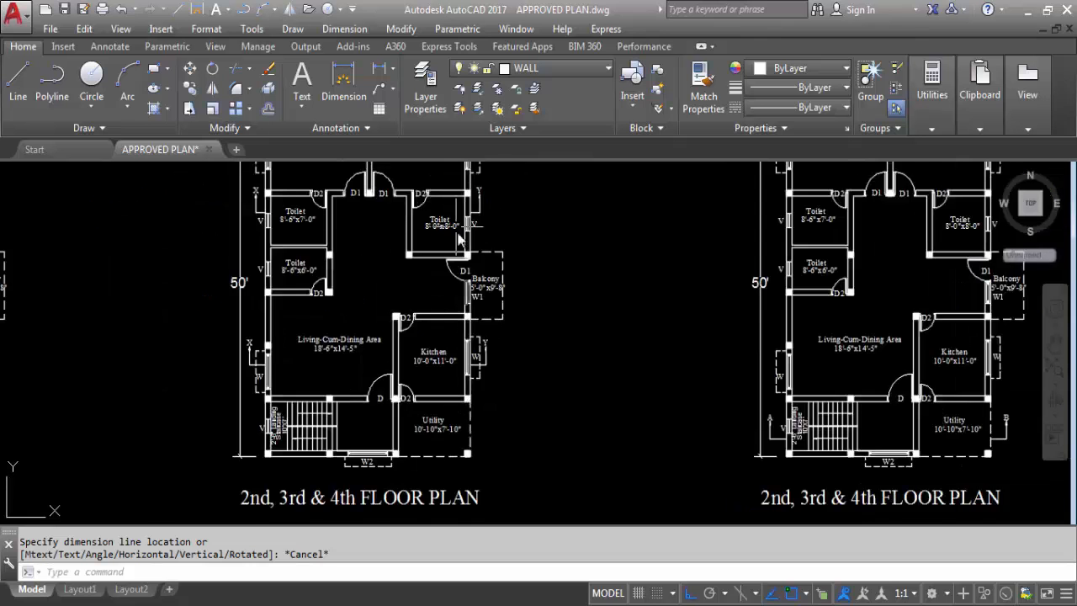
pyautogui.scroll(2, 465, 189)
pyautogui.scroll(-3, 428, 305)
pyautogui.scroll(4, 294, 311)
pyautogui.scroll(2, 295, 312)
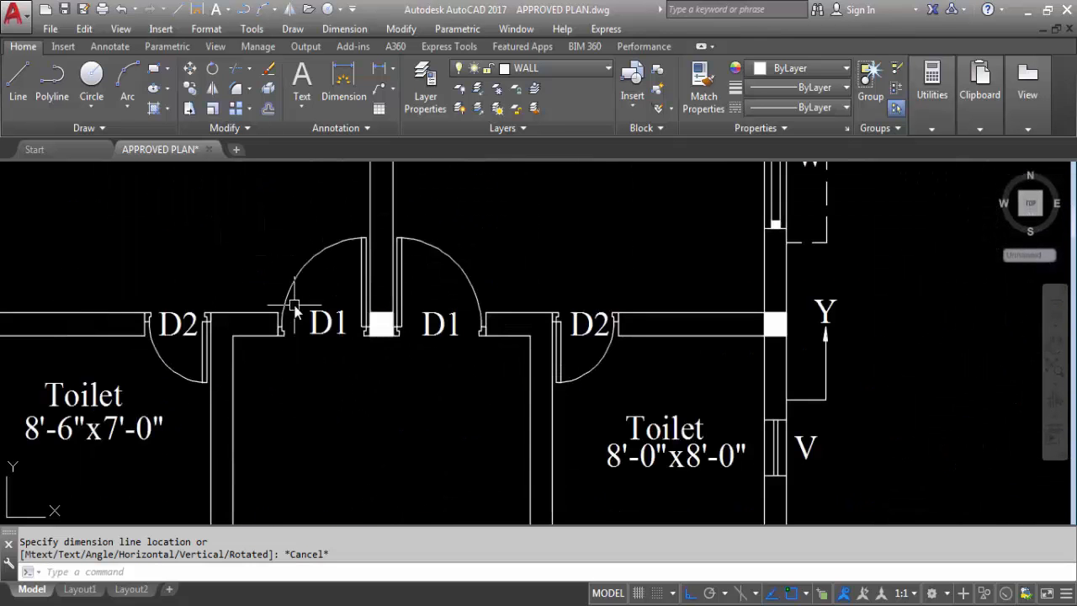
# - Measure the width of the D1 door opening of the 14'-6"x11'-0" bedroom with a linear dimension
pyautogui.click(379, 70)
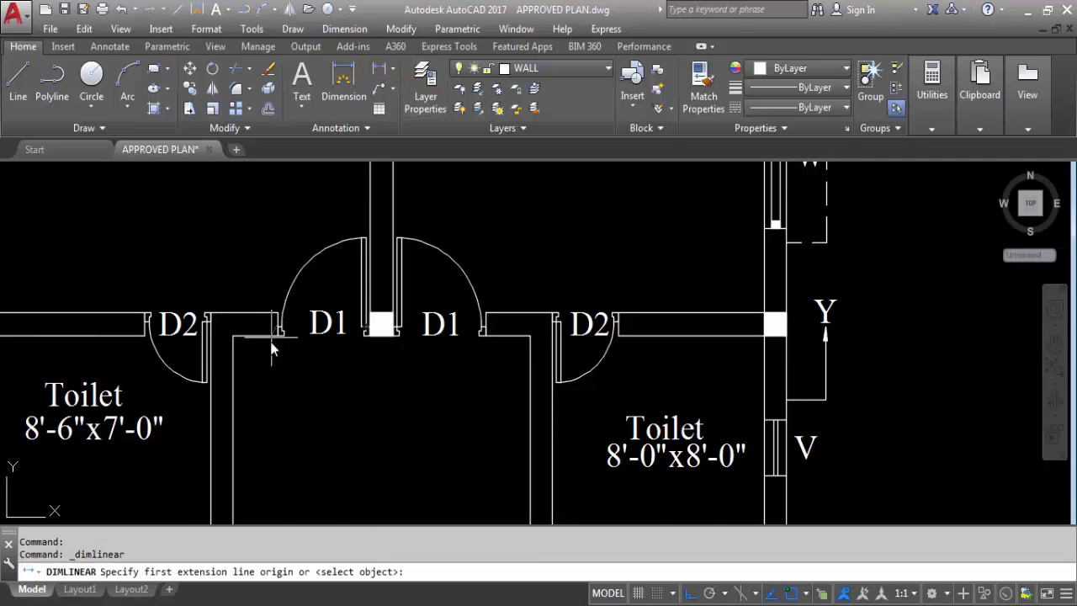
pyautogui.scroll(3, 282, 324)
pyautogui.click(264, 367)
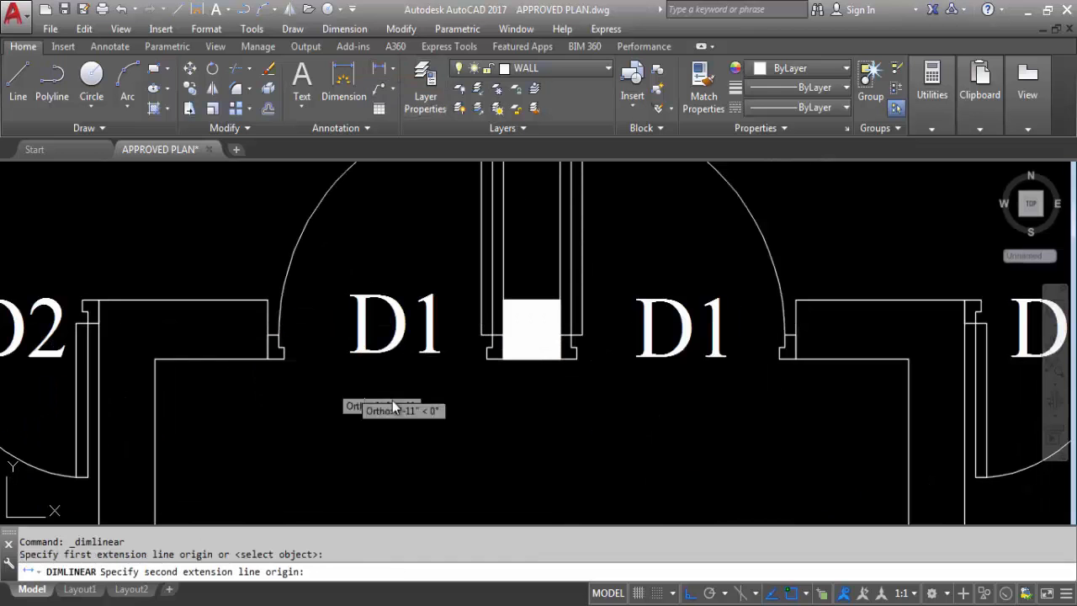
pyautogui.click(503, 359)
pyautogui.scroll(-2, 497, 417)
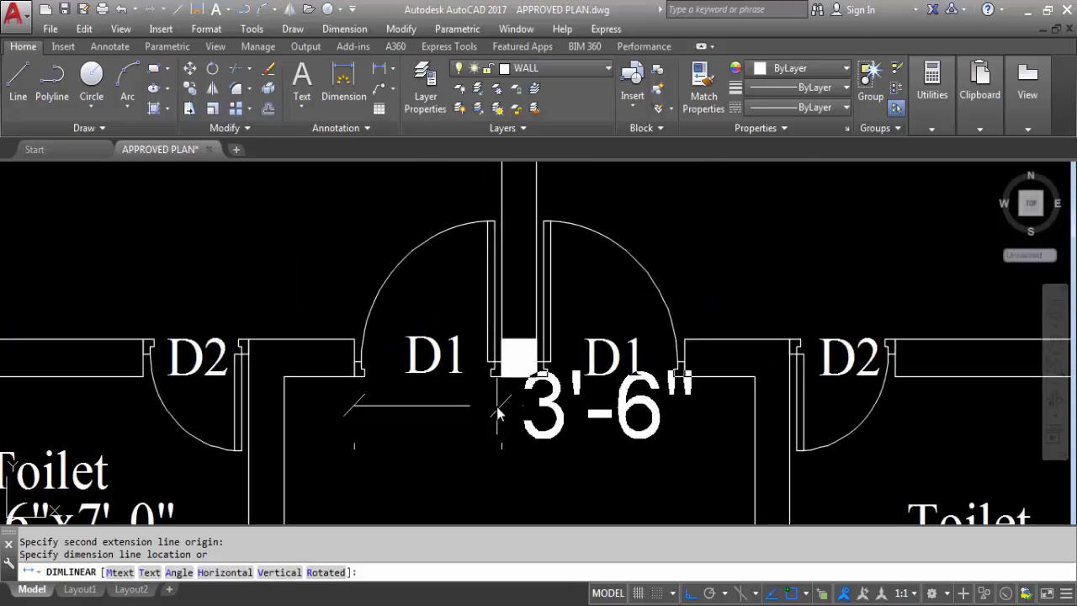
pyautogui.scroll(-5, 500, 458)
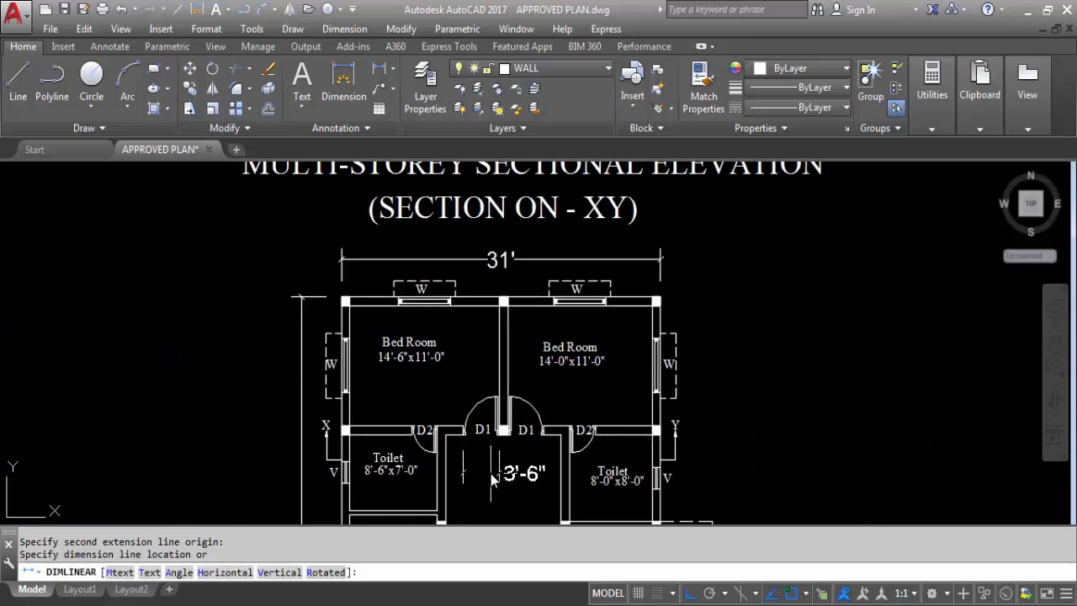
pyautogui.press('Escape')
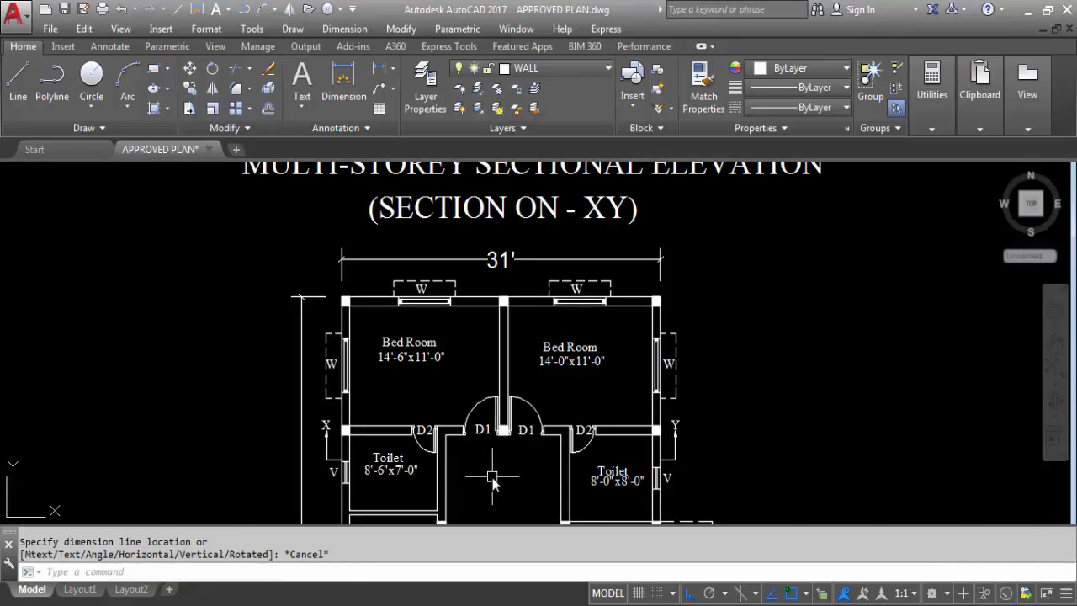
# - Read the D2 door's width x height entry in the Schedule of Doors & Windows
pyautogui.scroll(-3, 493, 481)
pyautogui.scroll(8, 493, 481)
pyautogui.scroll(-5, 451, 339)
pyautogui.scroll(-4, 460, 308)
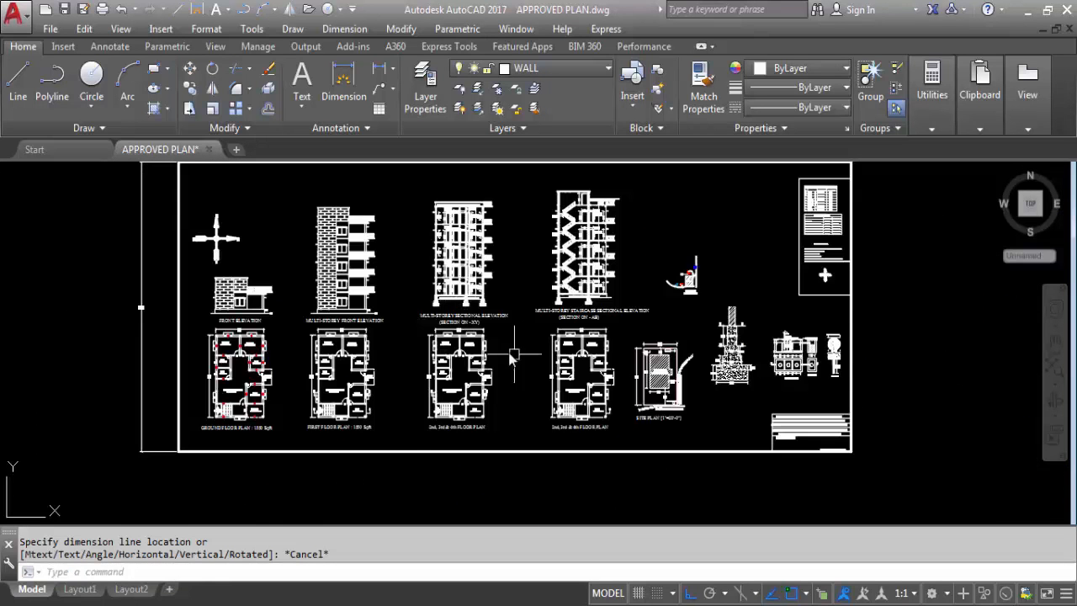
pyautogui.scroll(6, 805, 193)
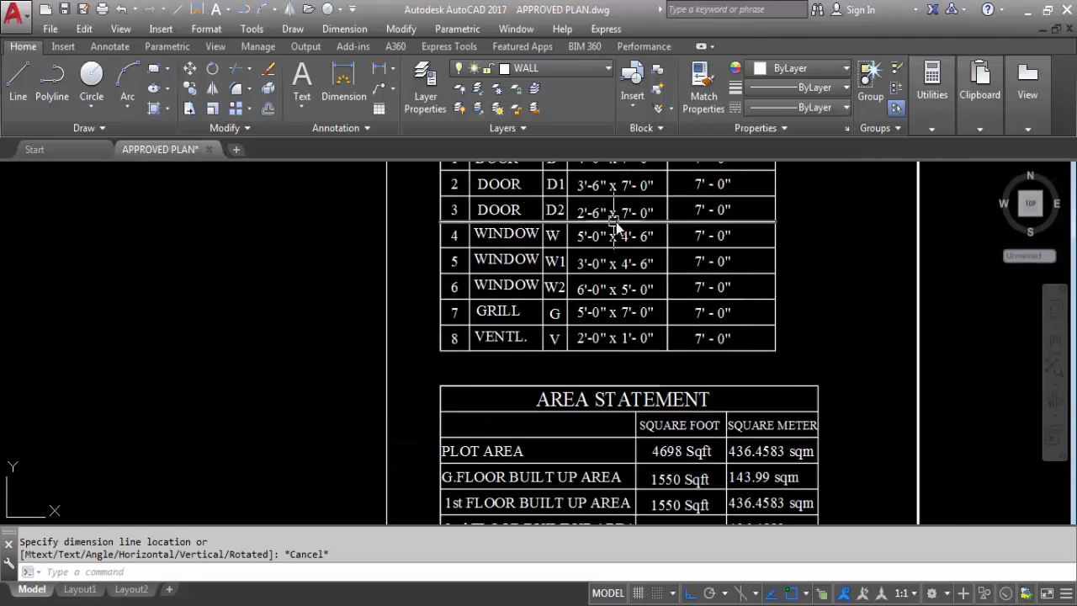
pyautogui.scroll(4, 620, 211)
pyautogui.scroll(-4, 635, 239)
pyautogui.scroll(2, 635, 240)
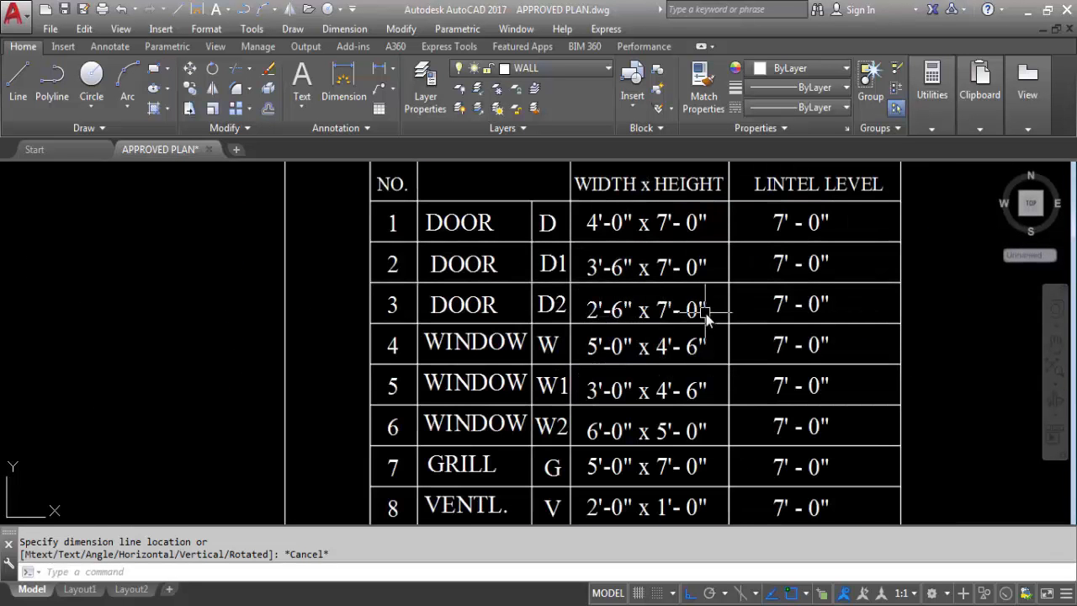
# - Measure the width of the kitchen's upper D2 door opening on the floor plan with a linear dimension
pyautogui.scroll(-5, 710, 253)
pyautogui.scroll(-5, 714, 260)
pyautogui.scroll(8, 328, 324)
pyautogui.scroll(4, 307, 371)
pyautogui.press('Return')
pyautogui.scroll(3, 336, 378)
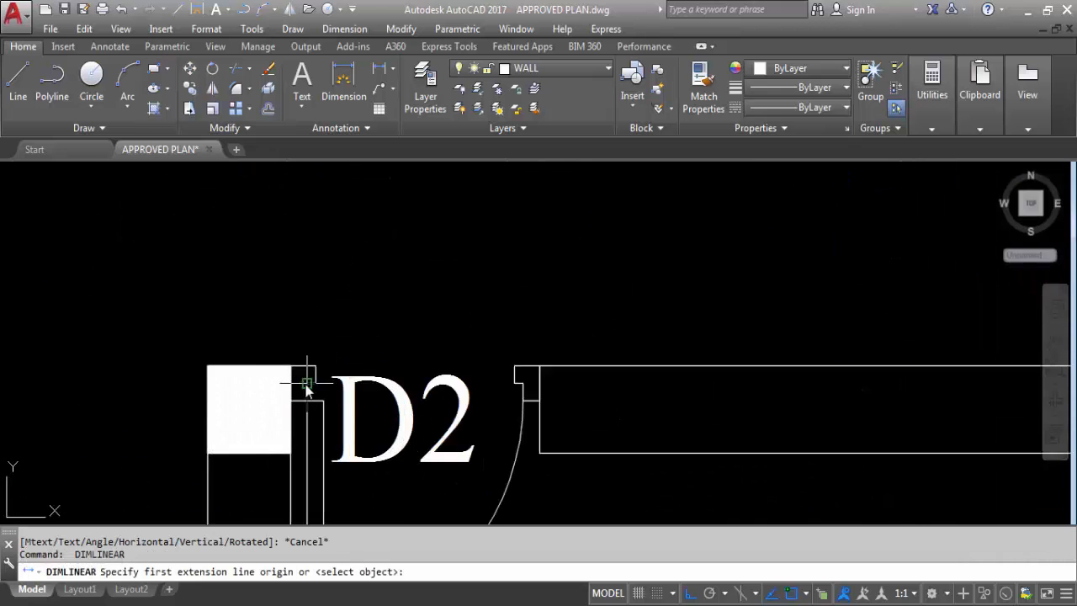
pyautogui.click(286, 367)
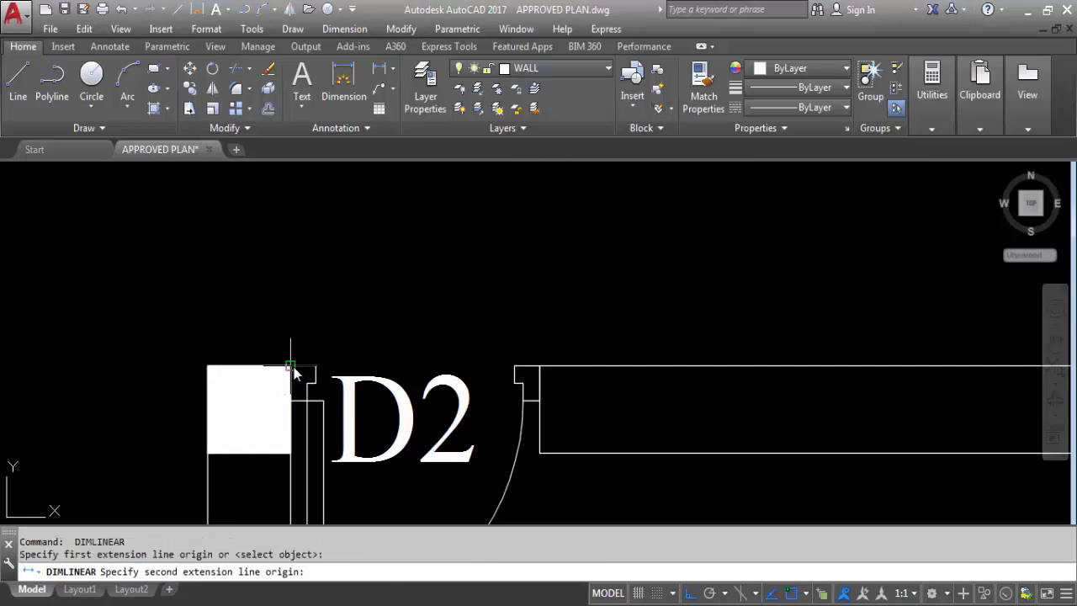
pyautogui.click(541, 367)
pyautogui.scroll(-2, 543, 285)
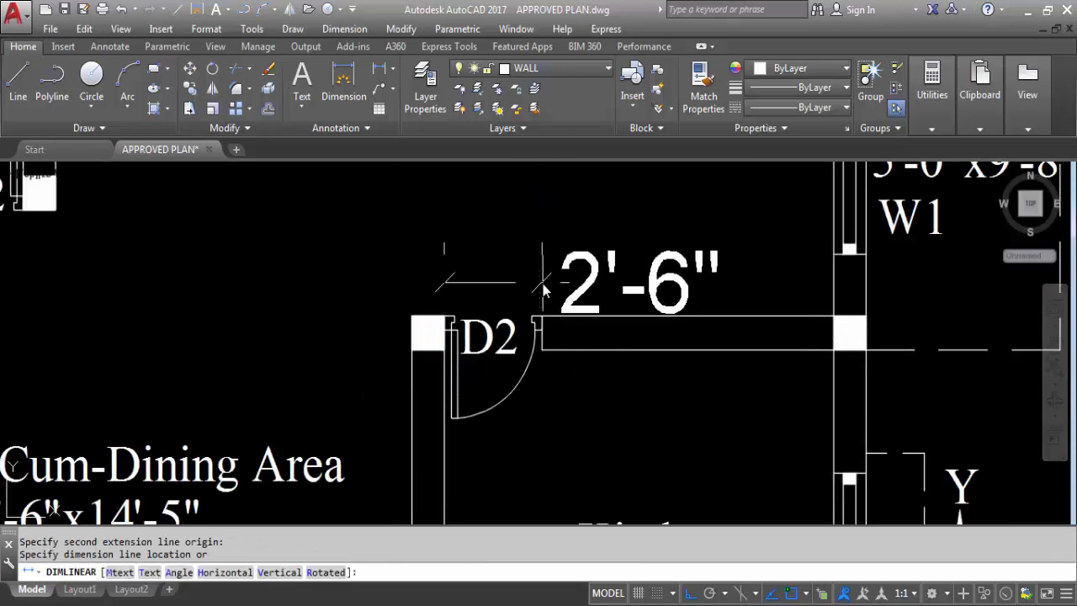
pyautogui.press('Escape')
# - Compare the door heights in the XY sectional elevation with the lintel levels in the Schedule of Doors & Windows
pyautogui.scroll(-8, 542, 284)
pyautogui.scroll(10, 513, 301)
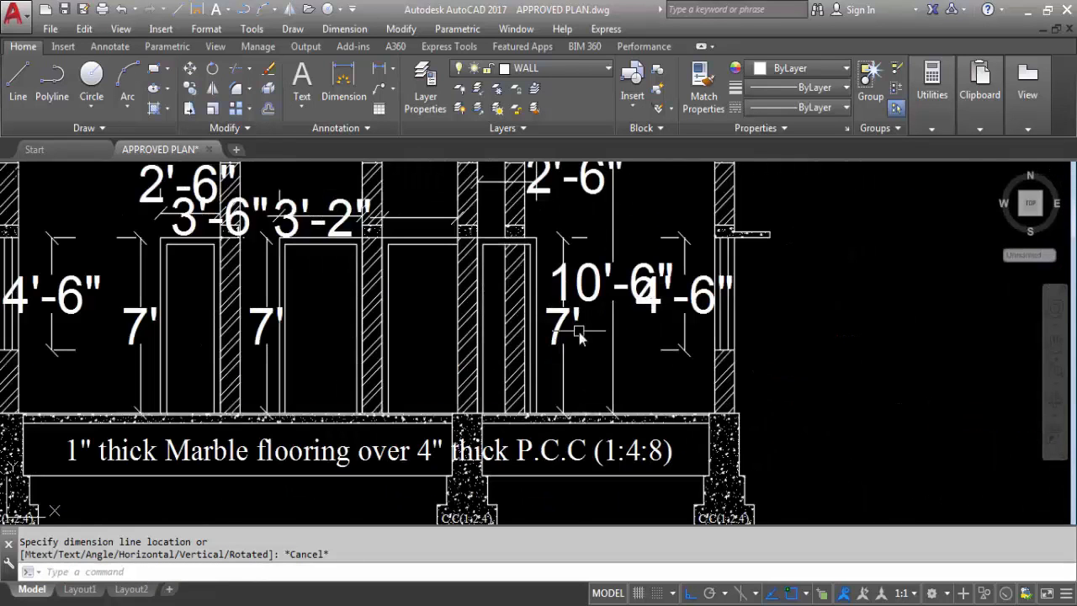
pyautogui.scroll(-4, 509, 322)
pyautogui.scroll(-5, 490, 318)
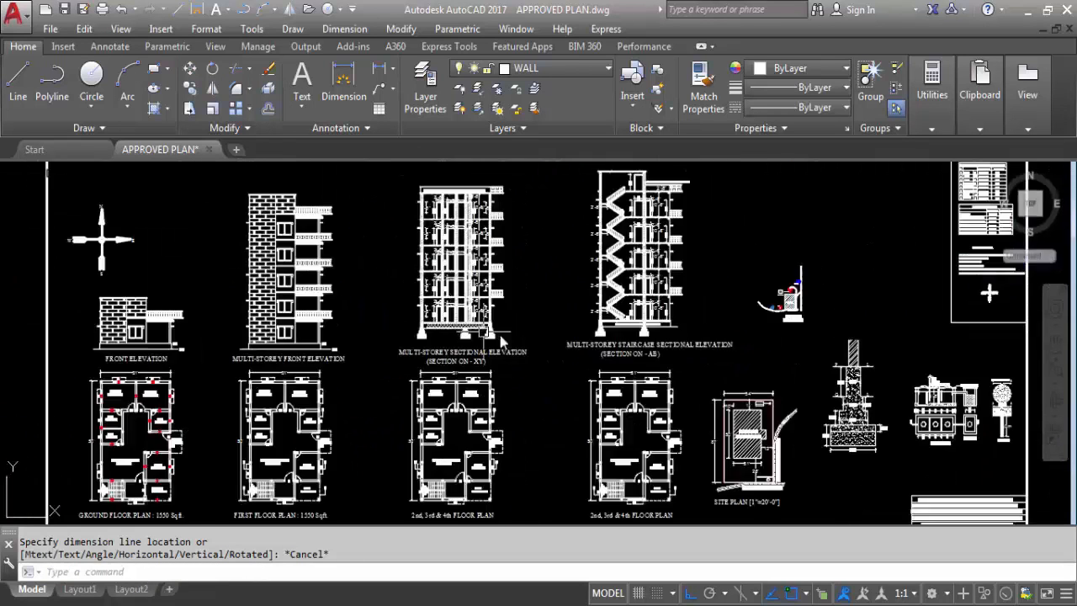
pyautogui.scroll(-3, 615, 308)
pyautogui.scroll(6, 720, 239)
pyautogui.scroll(5, 719, 240)
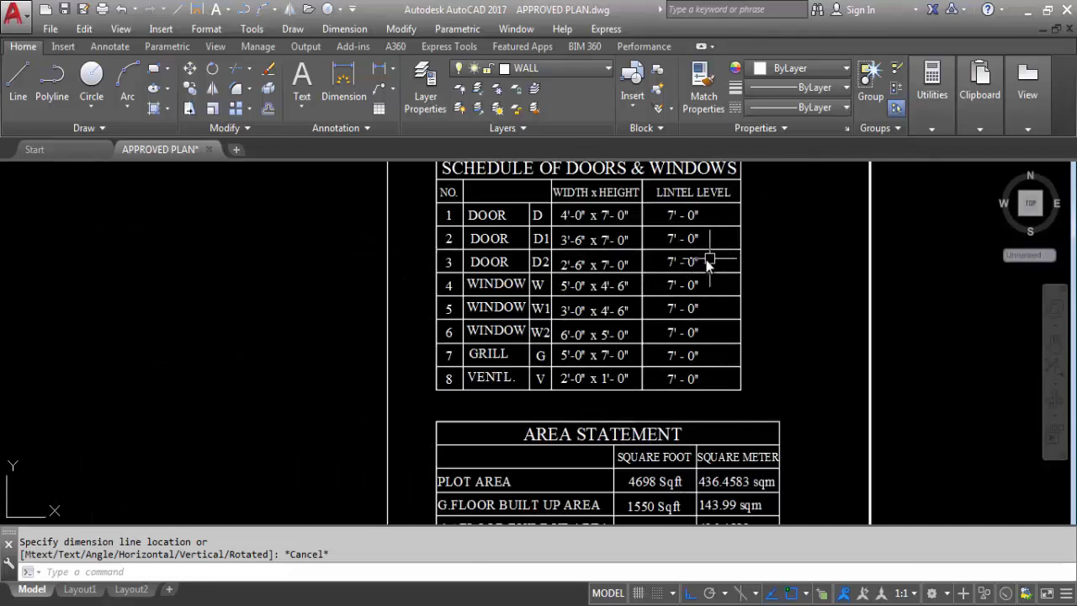
# - Read the width x height entry of window W in the Schedule of Doors & Windows
pyautogui.scroll(2, 562, 278)
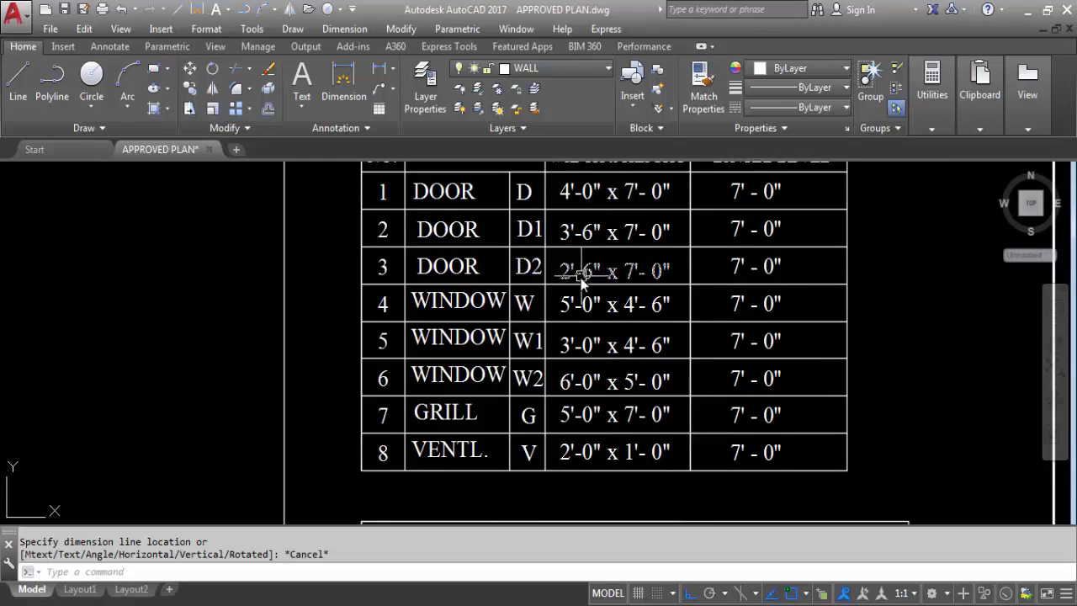
pyautogui.scroll(-2, 659, 370)
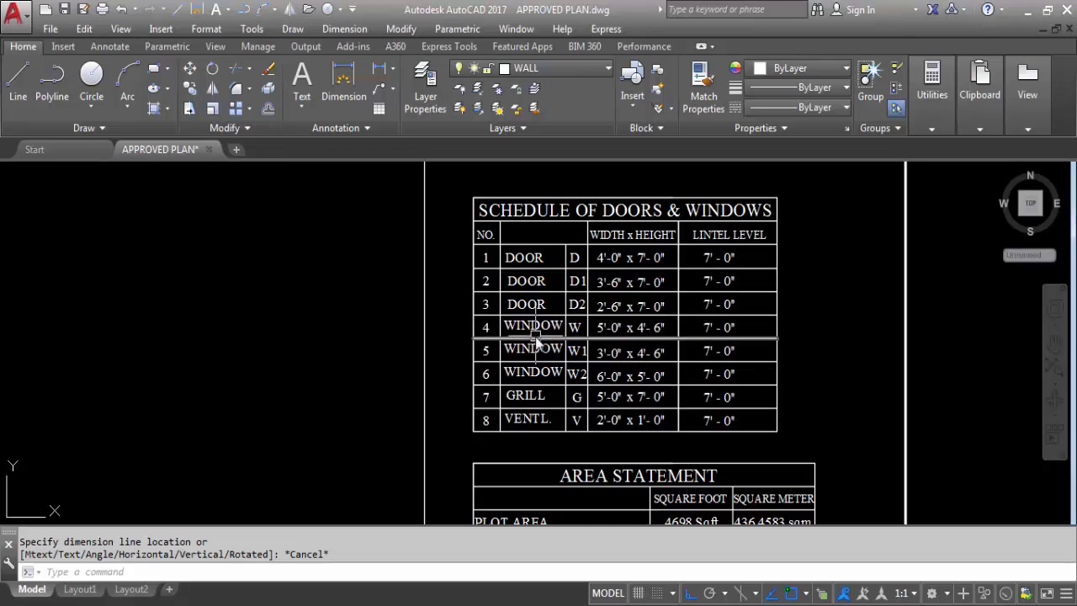
pyautogui.scroll(3, 577, 336)
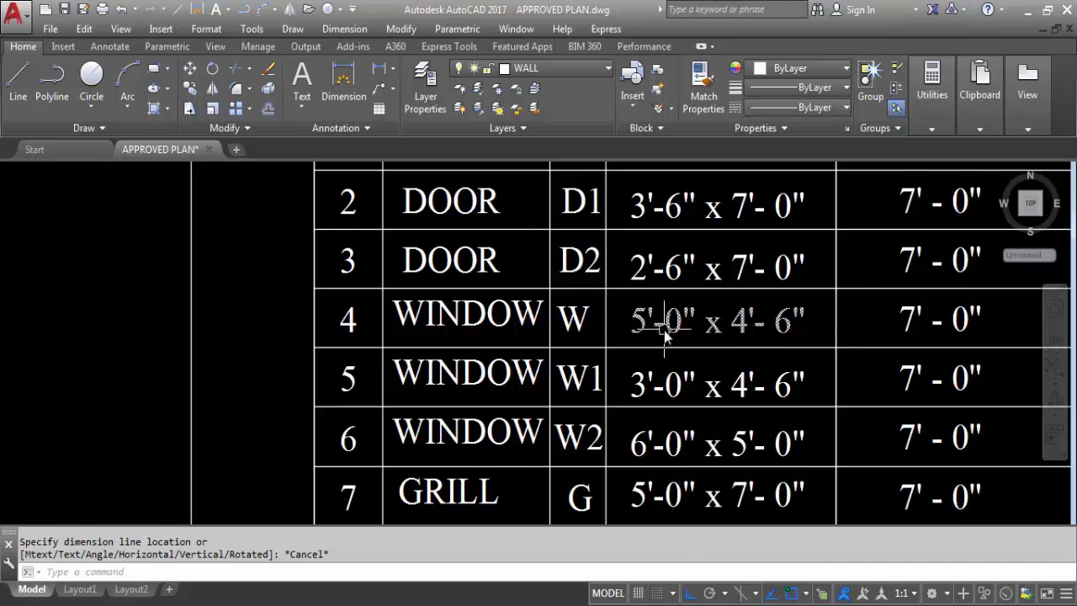
pyautogui.scroll(-7, 664, 345)
pyautogui.scroll(7, 704, 303)
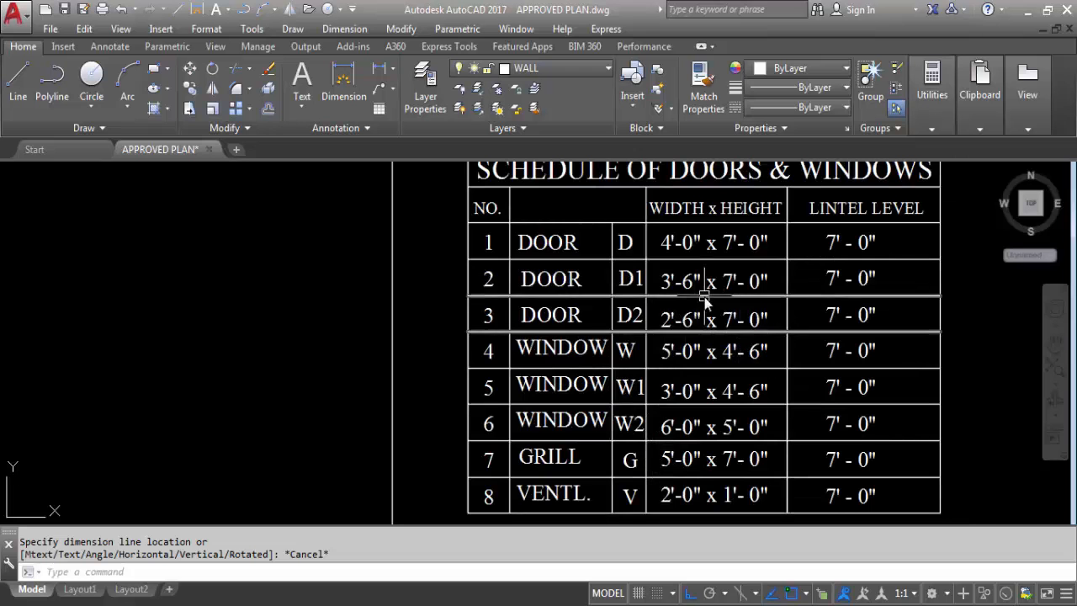
# - Measure the width of the kitchen's W window on the 2nd, 3rd & 4th floor plan with a linear dimension
pyautogui.scroll(-10, 705, 307)
pyautogui.scroll(8, 252, 470)
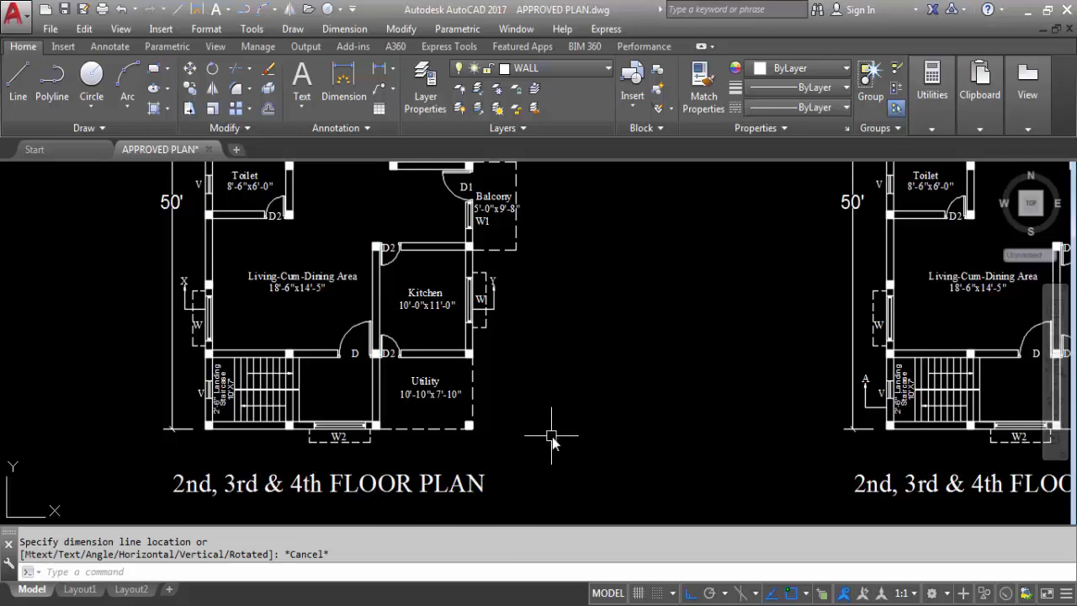
pyautogui.scroll(3, 471, 288)
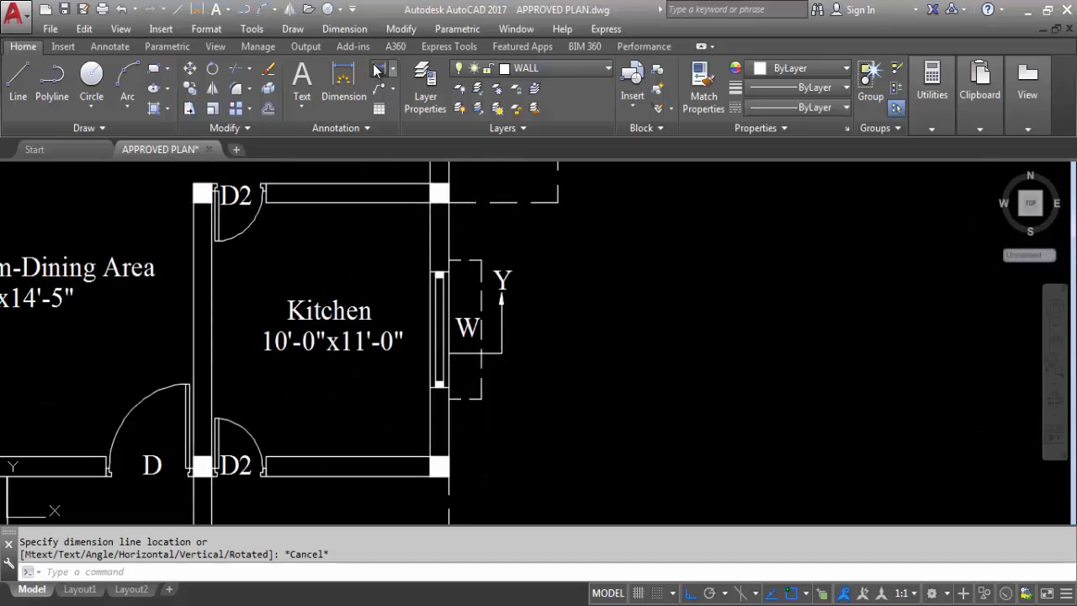
pyautogui.click(377, 69)
pyautogui.click(451, 279)
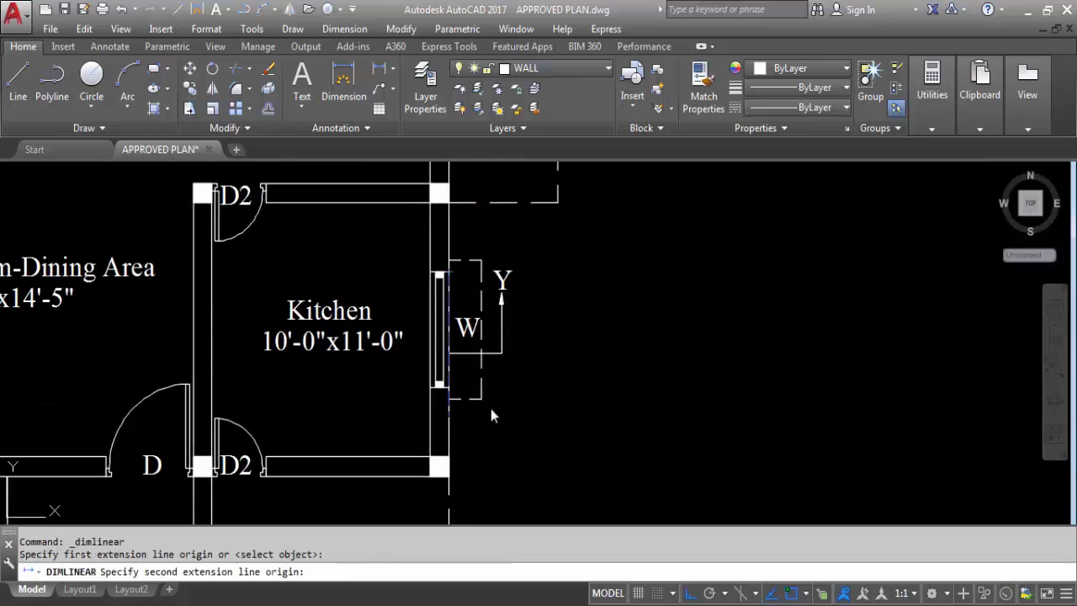
pyautogui.click(452, 386)
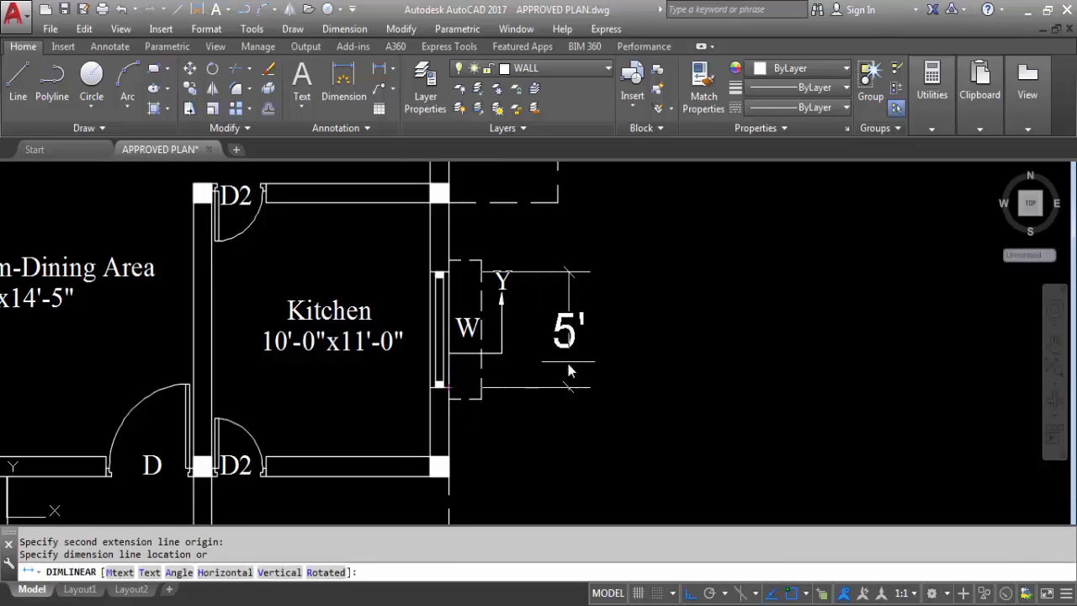
pyautogui.press('Escape')
# - Examine the window positions and labels across the ground, first and upper floor plans
pyautogui.scroll(-5, 583, 311)
pyautogui.scroll(3, 583, 311)
pyautogui.scroll(-6, 561, 481)
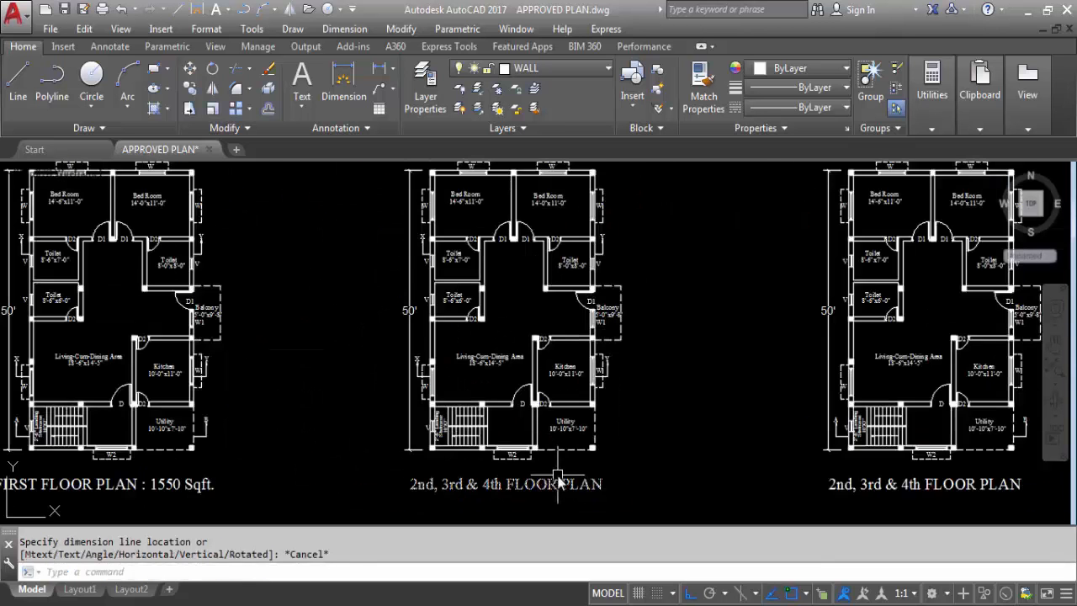
pyautogui.scroll(3, 370, 467)
pyautogui.scroll(-4, 370, 400)
pyautogui.scroll(1, 87, 454)
pyautogui.scroll(2, 87, 454)
pyautogui.scroll(-4, 252, 445)
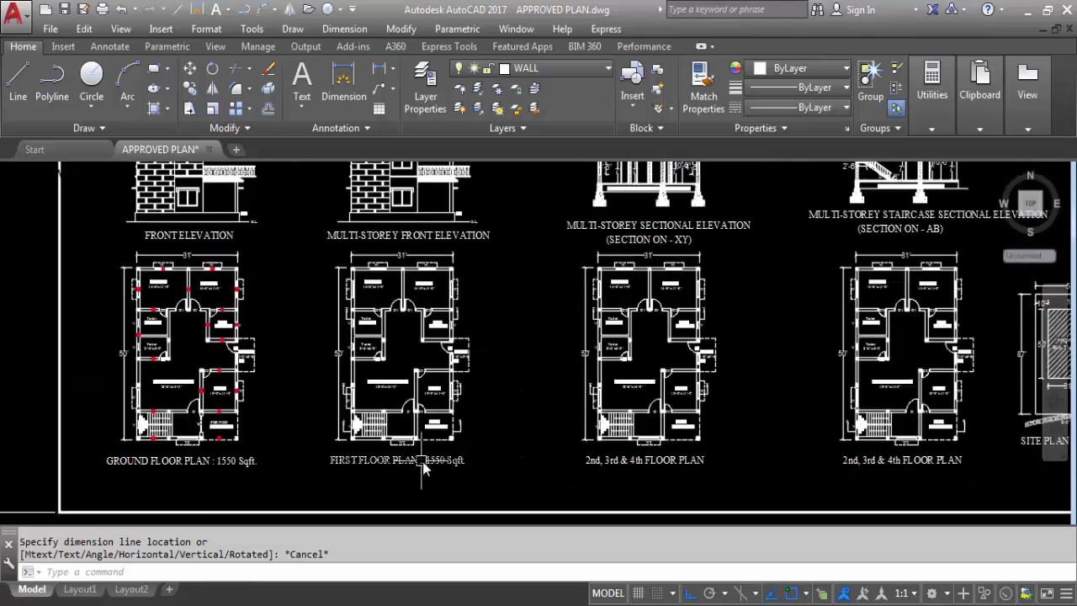
pyautogui.scroll(-2, 399, 446)
pyautogui.scroll(5, 586, 432)
pyautogui.scroll(-6, 530, 435)
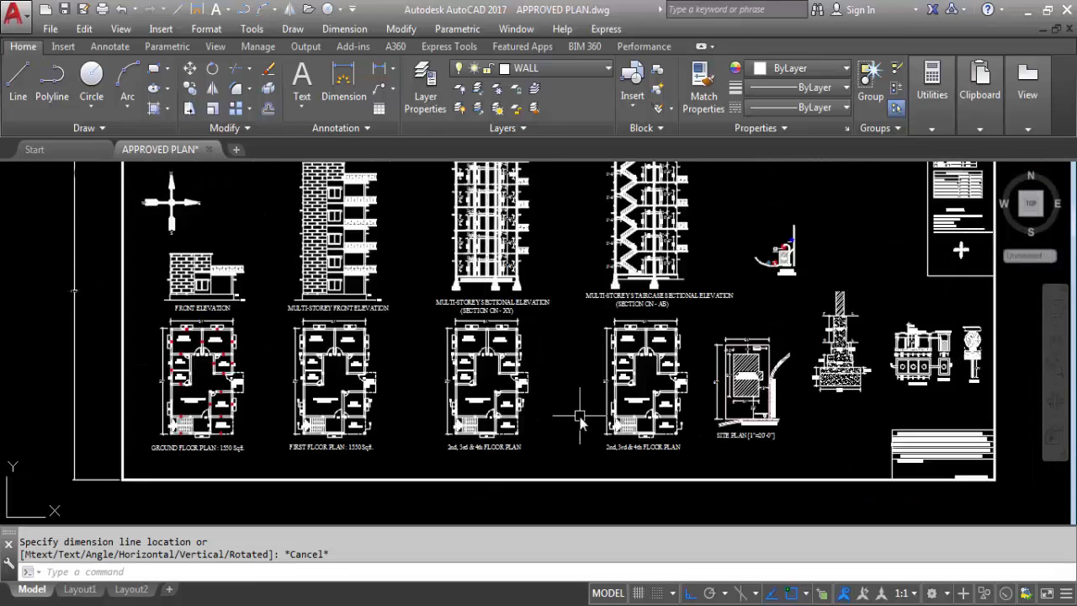
pyautogui.scroll(4, 488, 400)
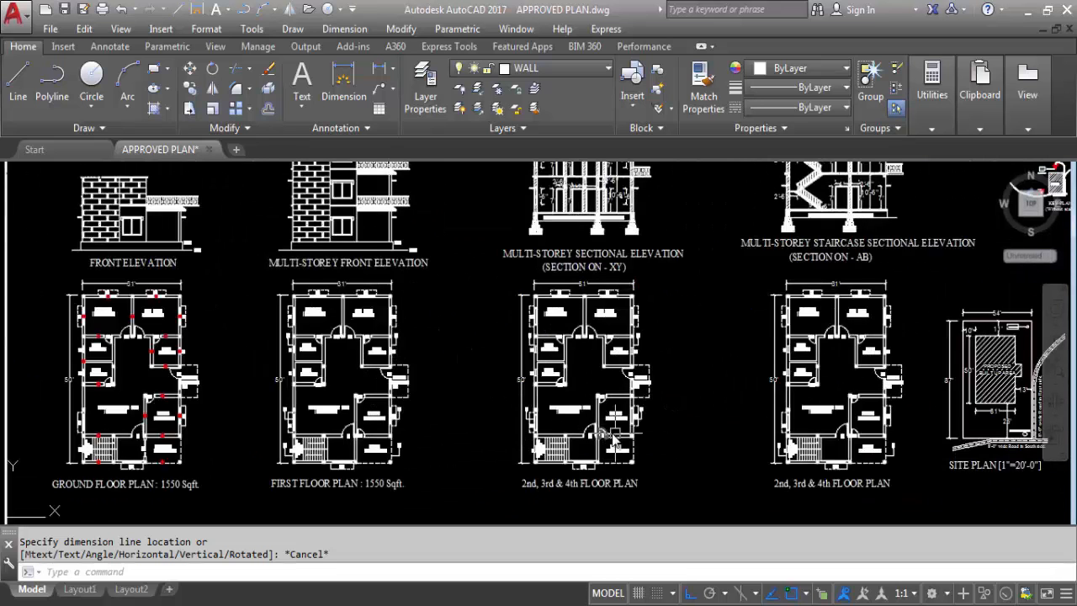
pyautogui.scroll(4, 648, 448)
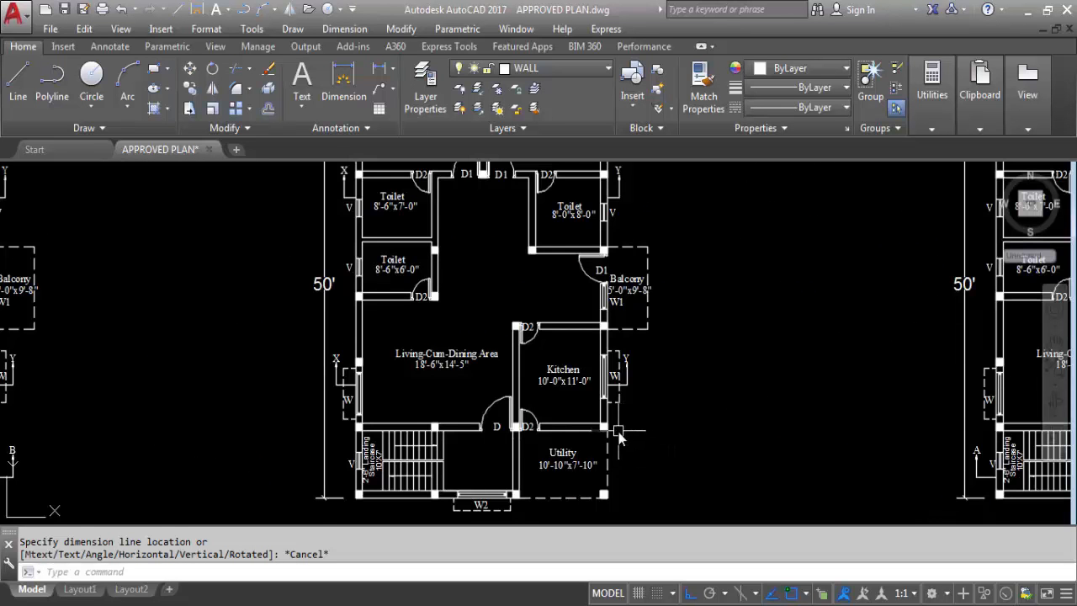
pyautogui.scroll(-5, 619, 438)
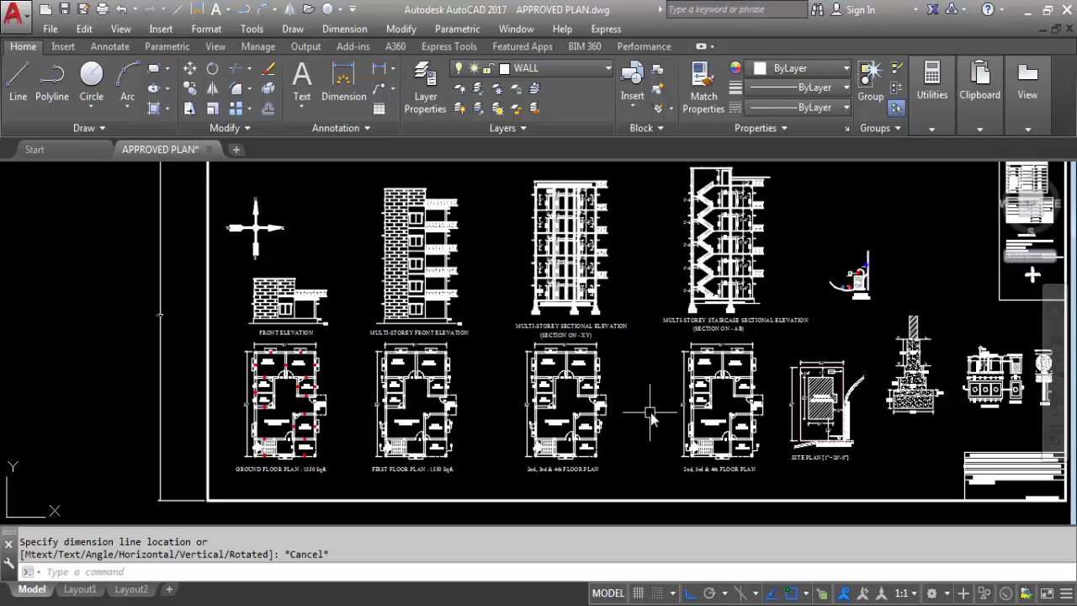
# - Read the width x height entries of the windows in the Schedule of Doors & Windows
pyautogui.scroll(-4, 650, 412)
pyautogui.scroll(10, 697, 192)
pyautogui.scroll(4, 630, 336)
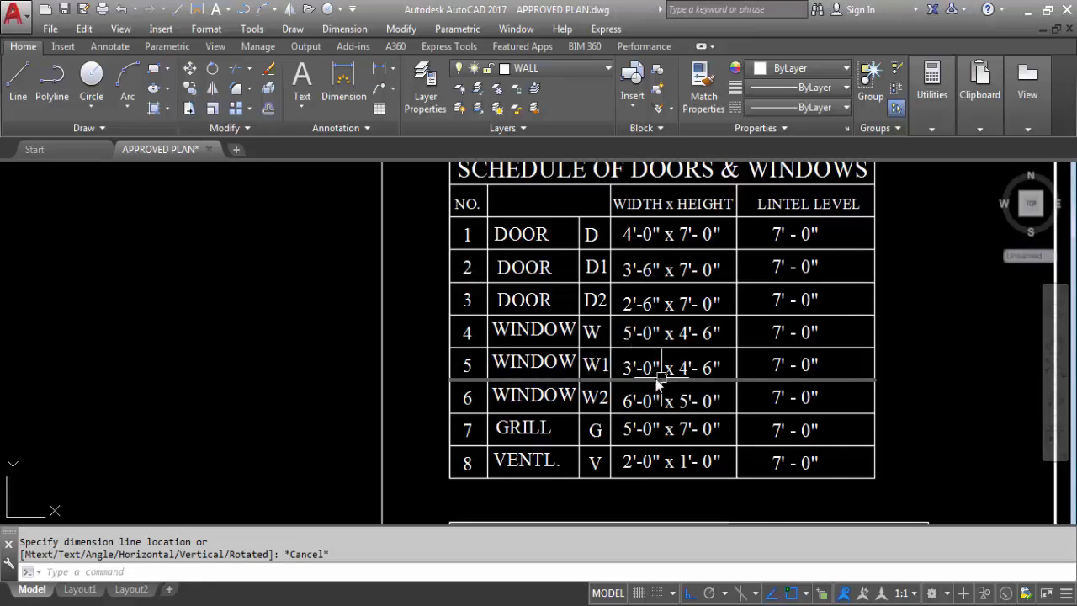
# - Measure the height of the lowest window in the multi-storey front elevation with a linear dimension
pyautogui.scroll(-6, 716, 380)
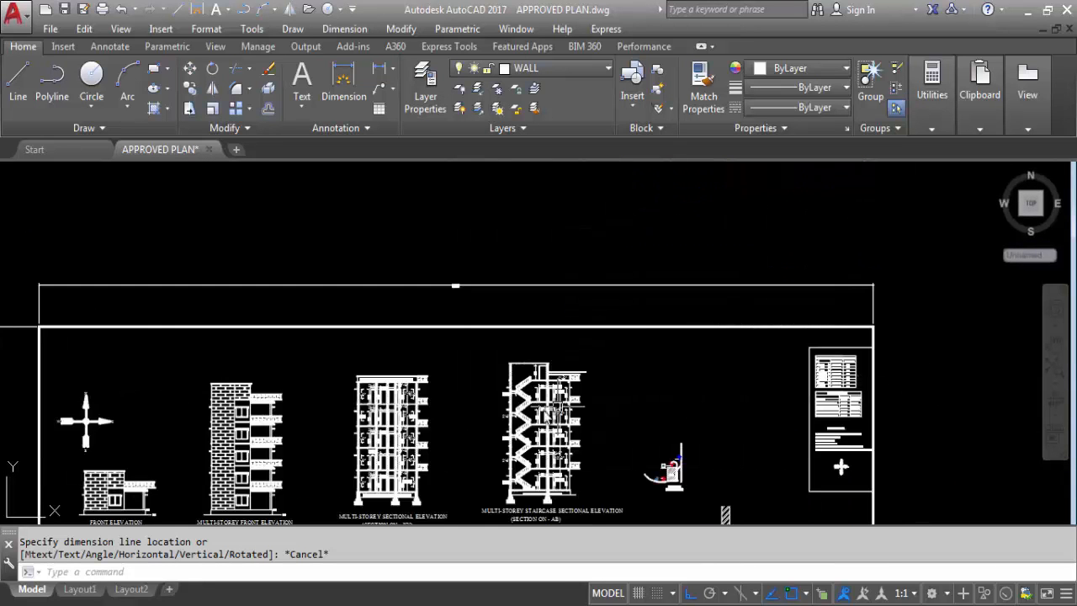
pyautogui.scroll(6, 366, 492)
pyautogui.scroll(-6, 429, 468)
pyautogui.scroll(7, 204, 252)
pyautogui.click(341, 99)
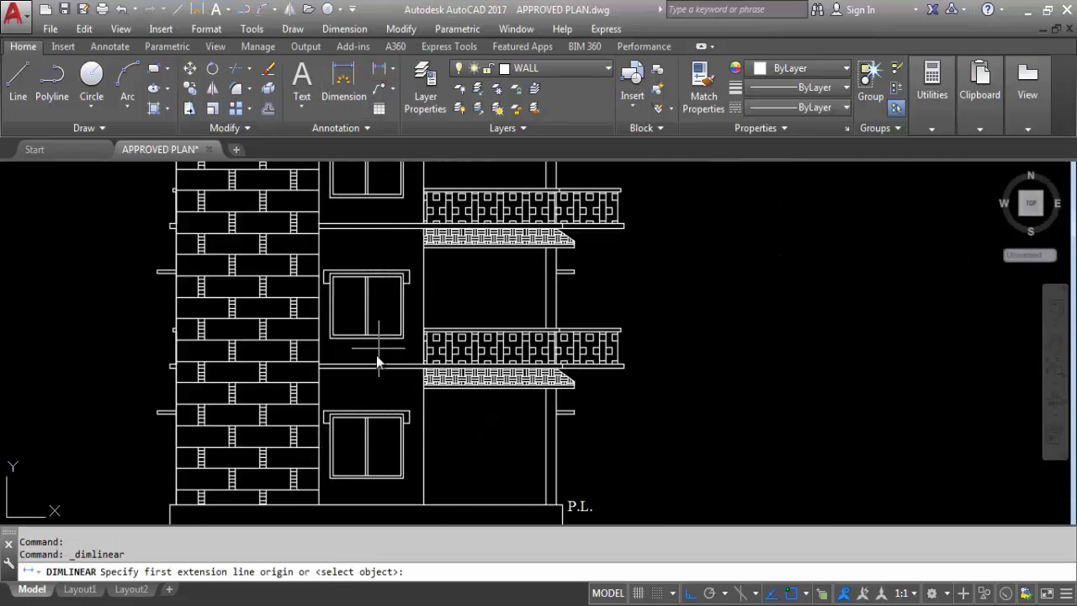
pyautogui.scroll(4, 378, 441)
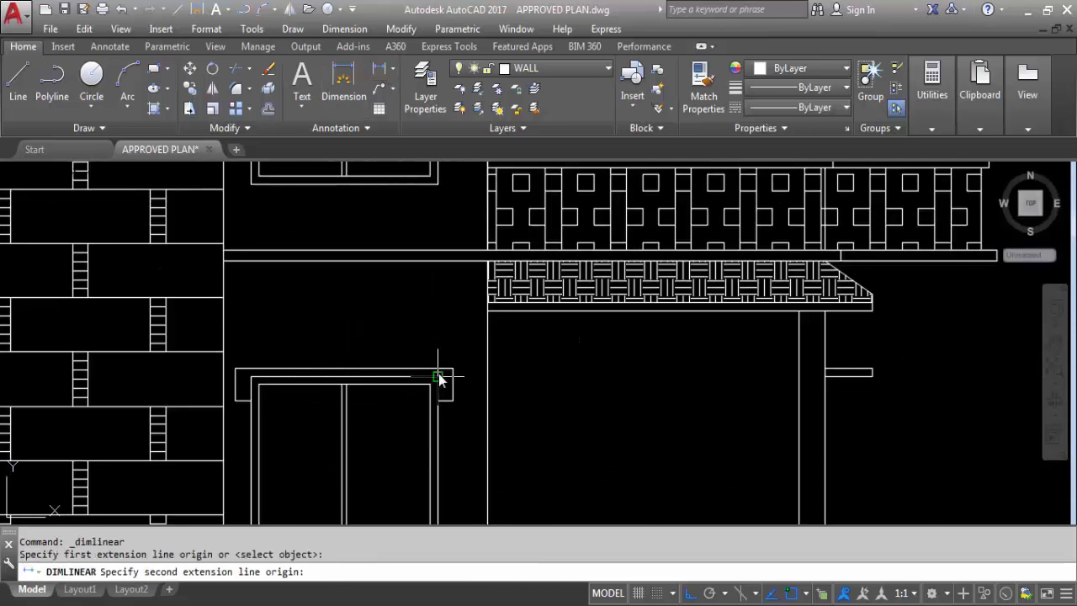
pyautogui.click(439, 381)
pyautogui.scroll(-4, 464, 359)
pyautogui.click(448, 383)
pyautogui.scroll(2, 479, 373)
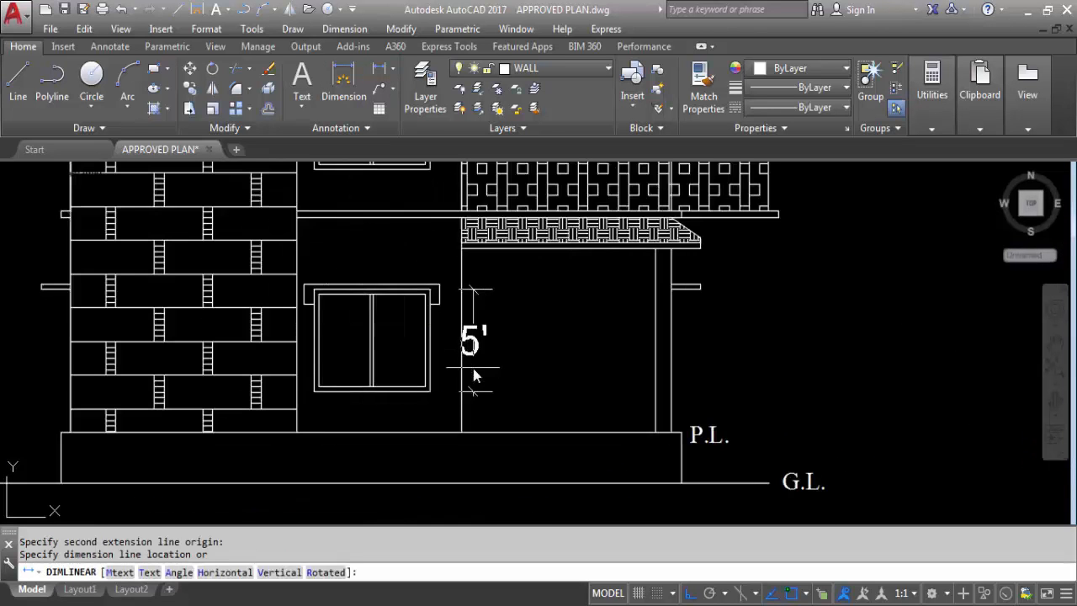
pyautogui.scroll(-6, 453, 360)
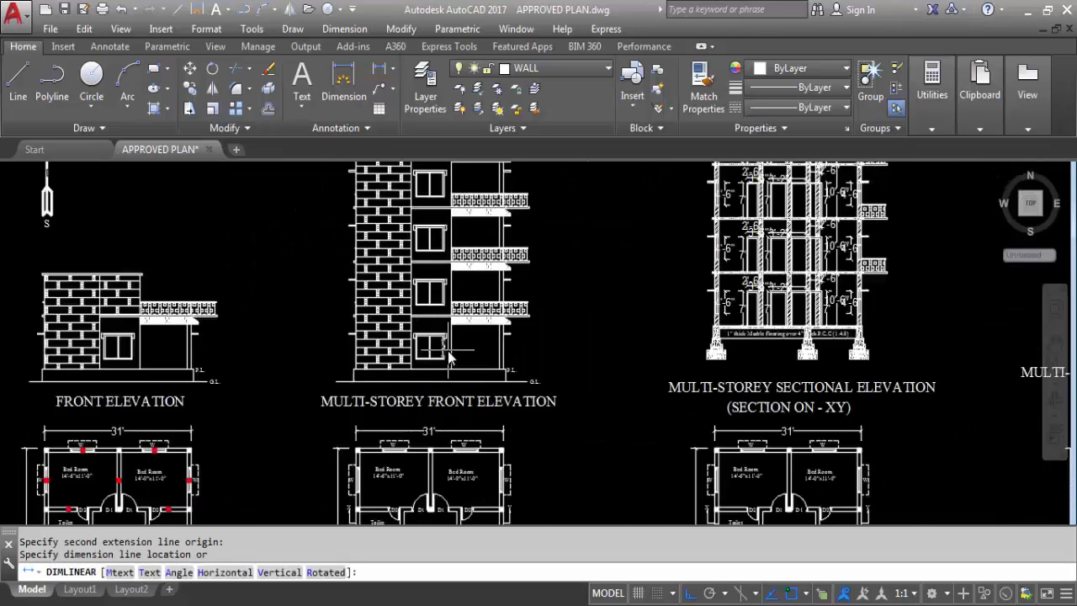
pyautogui.press('Escape')
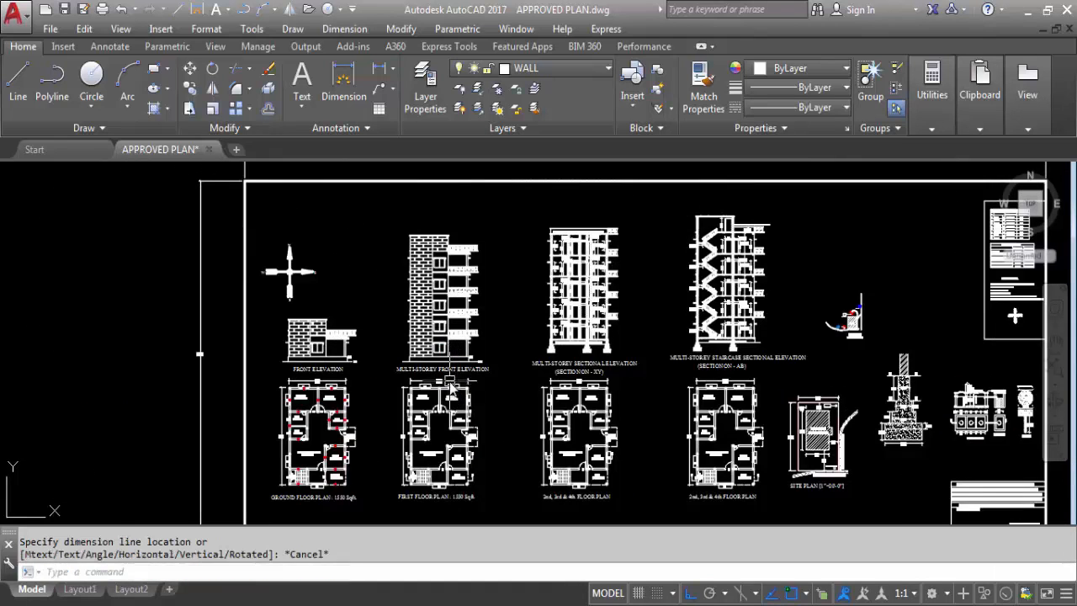
# - Read the width x height entry of window W2 in the Schedule of Doors & Windows
pyautogui.scroll(-1, 577, 448)
pyautogui.scroll(7, 878, 260)
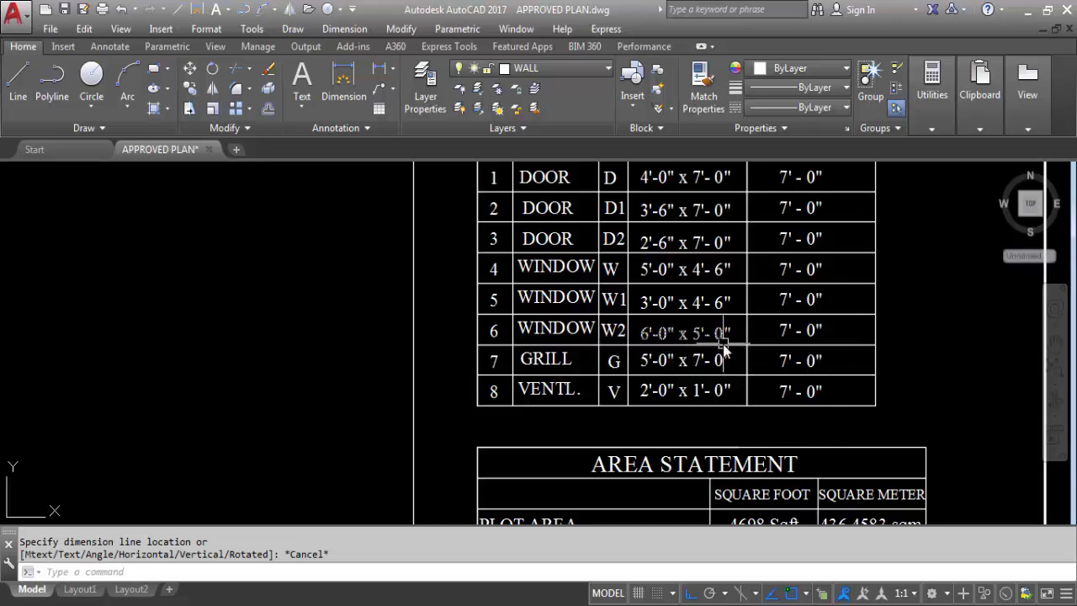
pyautogui.scroll(-4, 639, 338)
pyautogui.scroll(3, 656, 341)
pyautogui.scroll(-1, 670, 343)
pyautogui.scroll(-3, 670, 343)
pyautogui.scroll(-2, 413, 332)
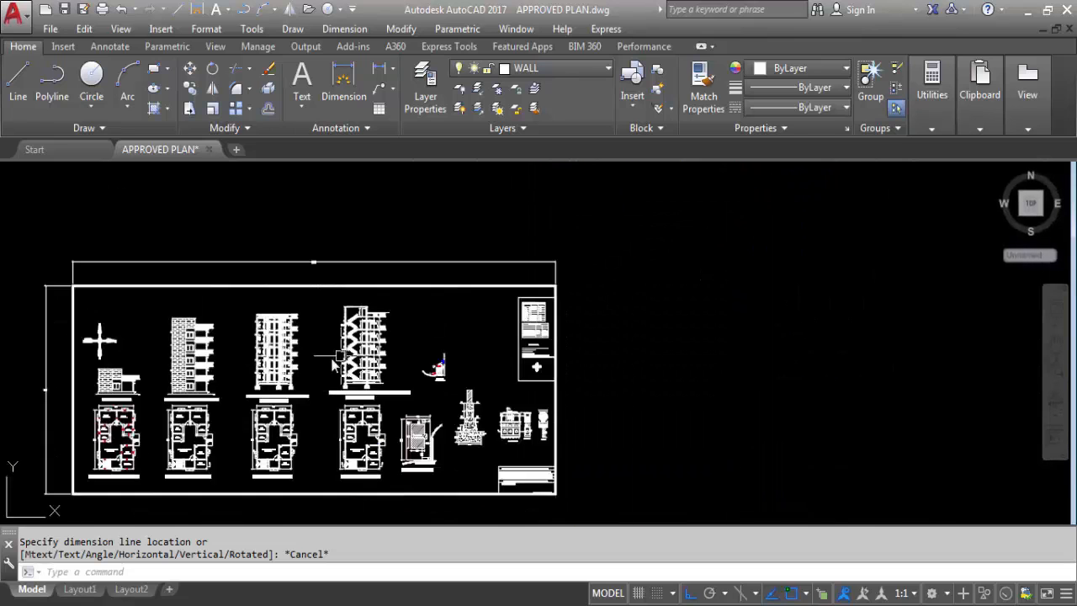
# - Measure the width of the W2 window beside the staircase on the first floor plan with a linear dimension
pyautogui.scroll(5, 160, 389)
pyautogui.scroll(2, 168, 391)
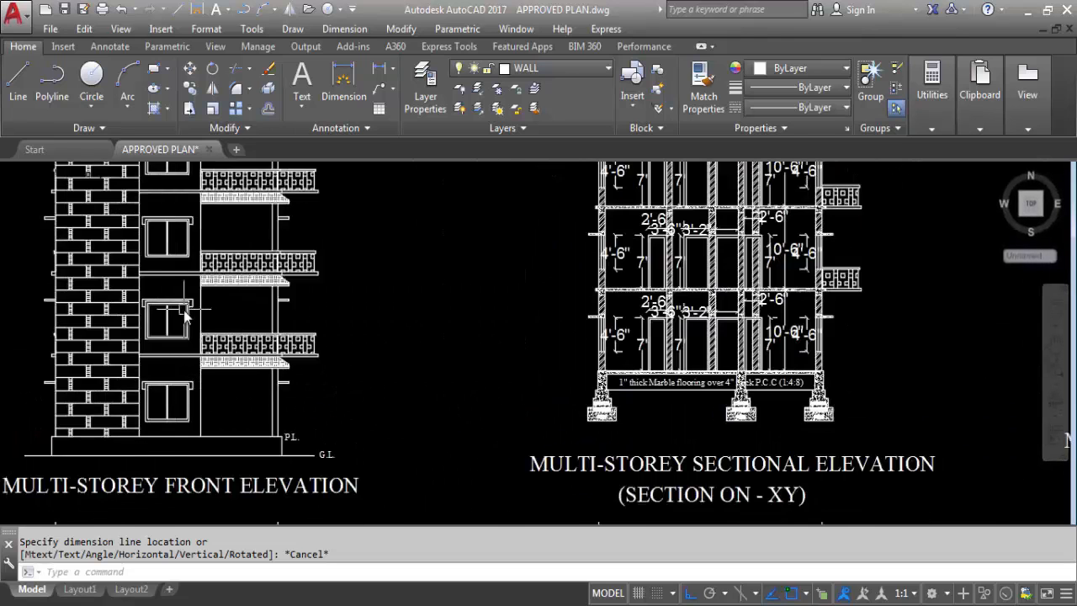
pyautogui.scroll(-3, 189, 391)
pyautogui.scroll(1, 195, 392)
pyautogui.scroll(7, 195, 391)
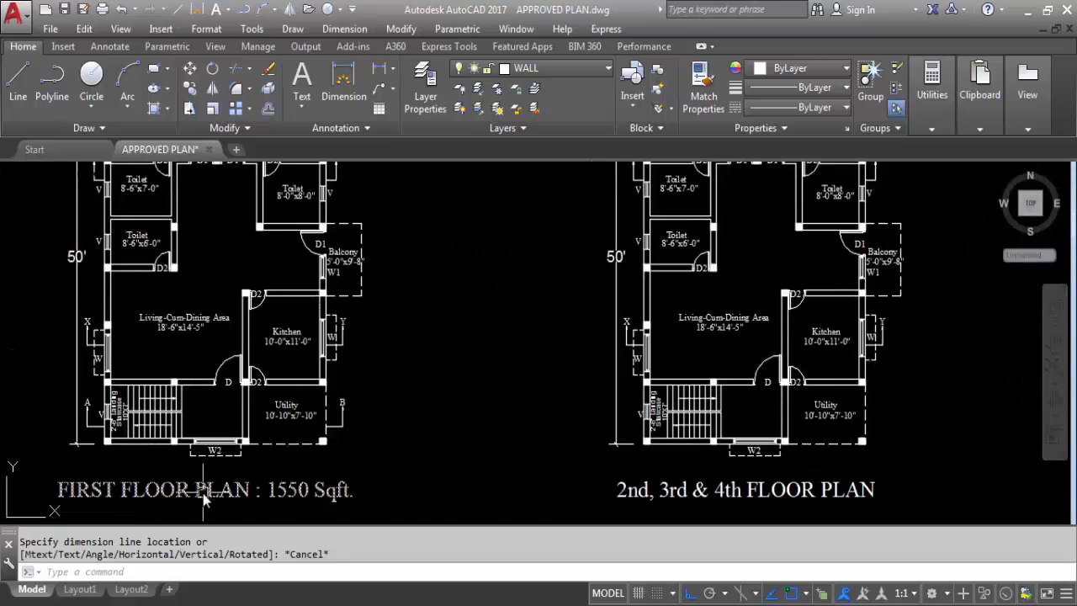
pyautogui.click(378, 69)
pyautogui.scroll(4, 181, 370)
pyautogui.click(153, 411)
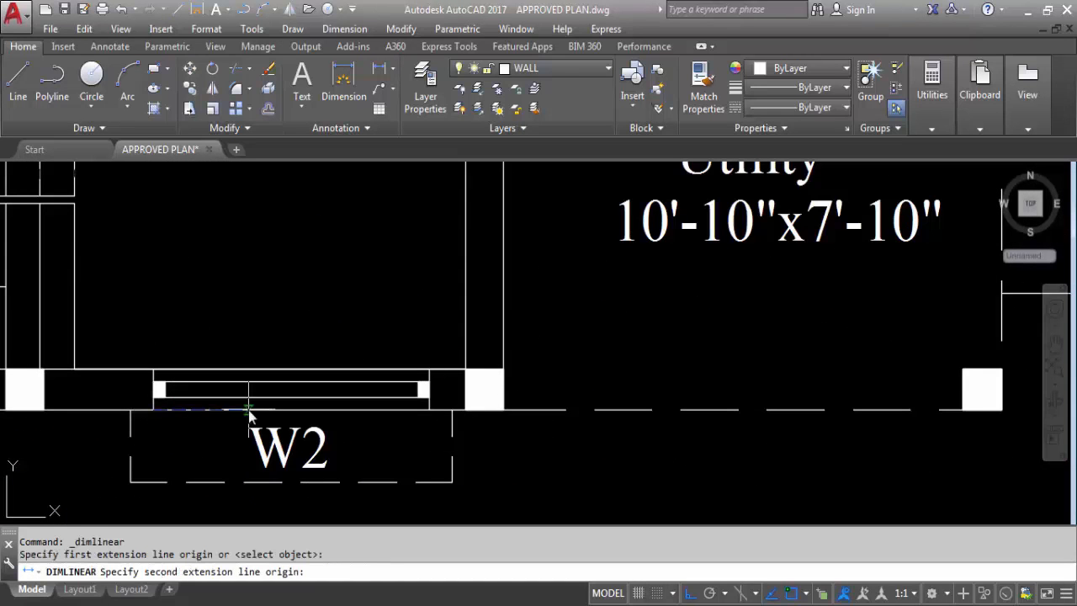
pyautogui.click(428, 410)
pyautogui.scroll(-2, 404, 277)
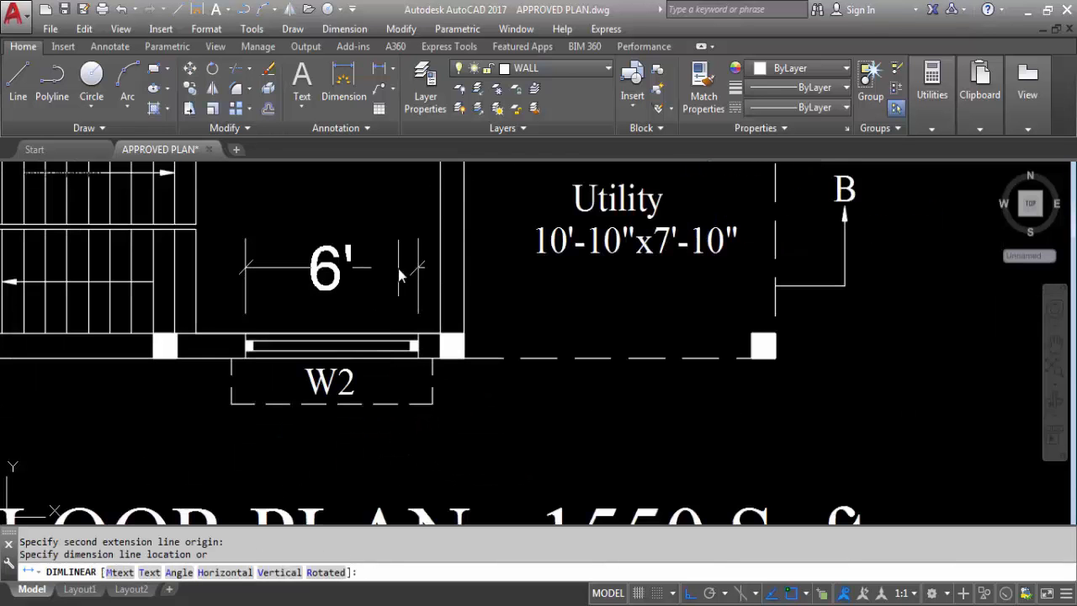
pyautogui.press('Escape')
# - Measure the height of the ground-storey W2 window in the multi-storey front elevation with a linear dimension
pyautogui.scroll(-6, 388, 360)
pyautogui.scroll(6, 469, 360)
pyautogui.press('Return')
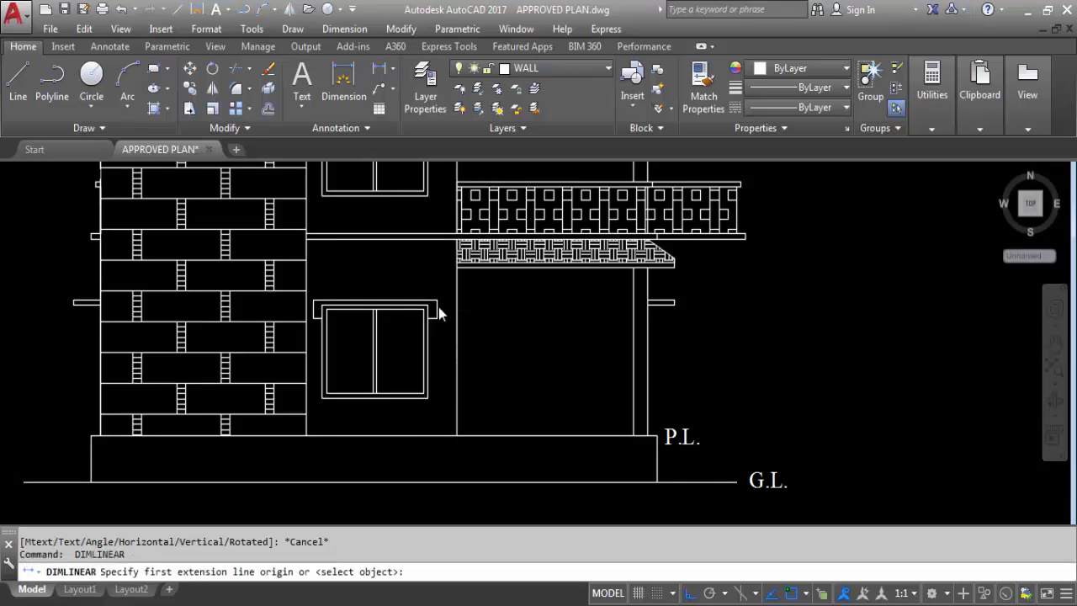
pyautogui.scroll(2, 435, 309)
pyautogui.click(409, 307)
pyautogui.scroll(-2, 409, 307)
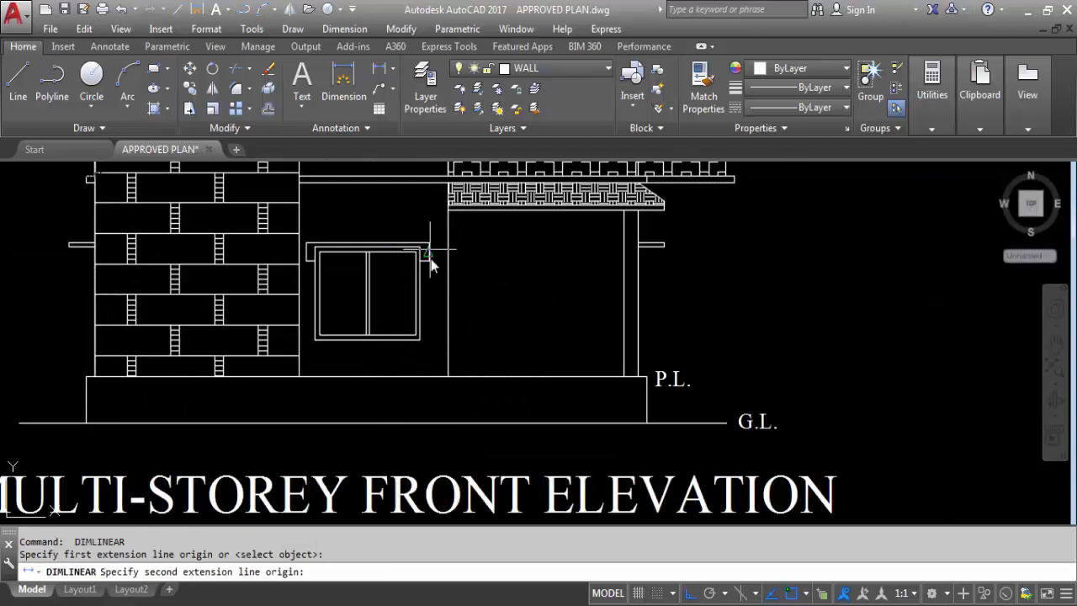
pyautogui.click(425, 339)
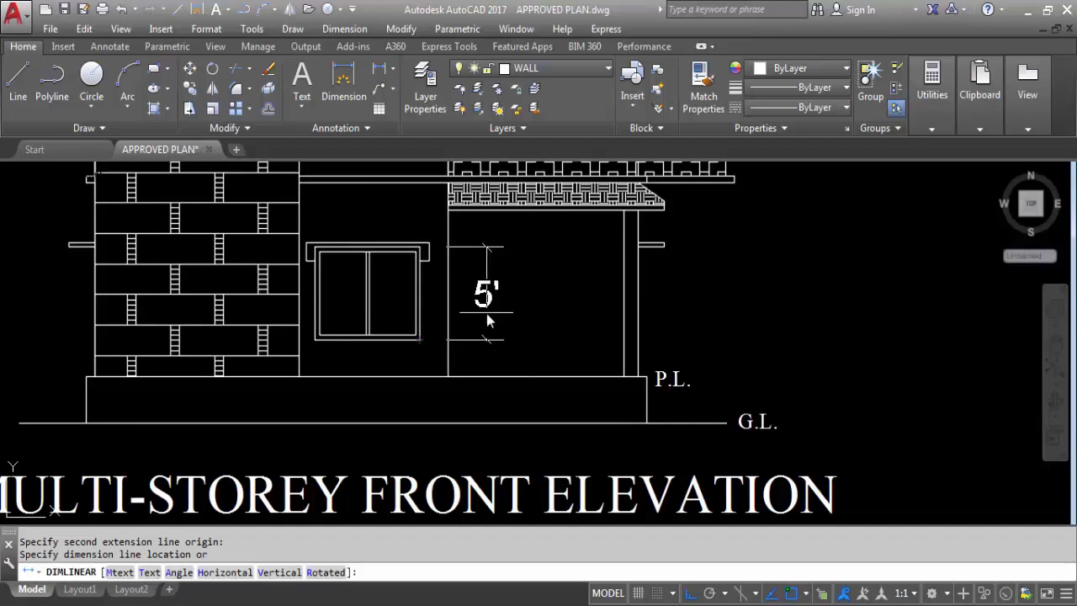
pyautogui.press('Escape')
# - Read the width x height entry of window W1 in the Schedule of Doors & Windows
pyautogui.scroll(-6, 403, 351)
pyautogui.scroll(6, 668, 344)
pyautogui.scroll(2, 580, 294)
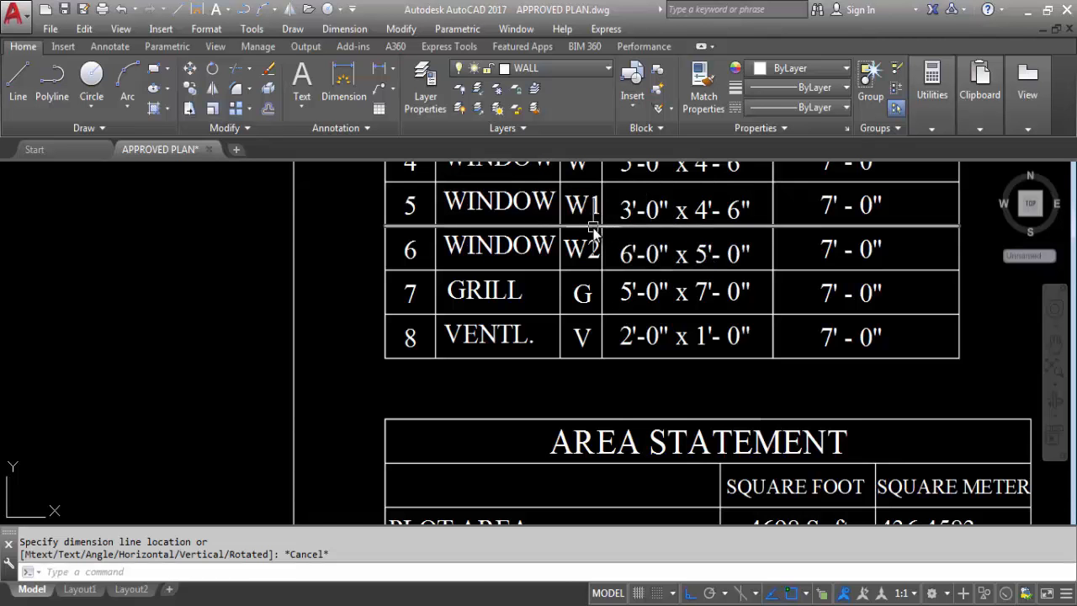
pyautogui.scroll(-2, 710, 241)
pyautogui.scroll(-5, 711, 244)
# - Measure the width of the W1 window beside the balcony on the 2nd, 3rd & 4th floor plan with a linear dimension
pyautogui.scroll(6, 332, 395)
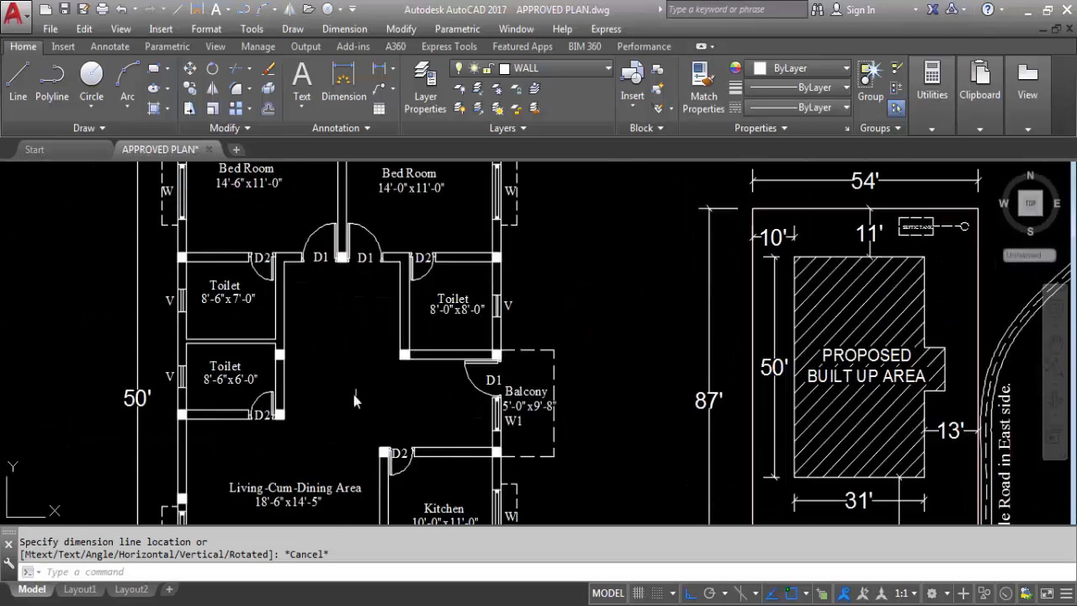
pyautogui.scroll(-4, 467, 269)
pyautogui.scroll(4, 471, 381)
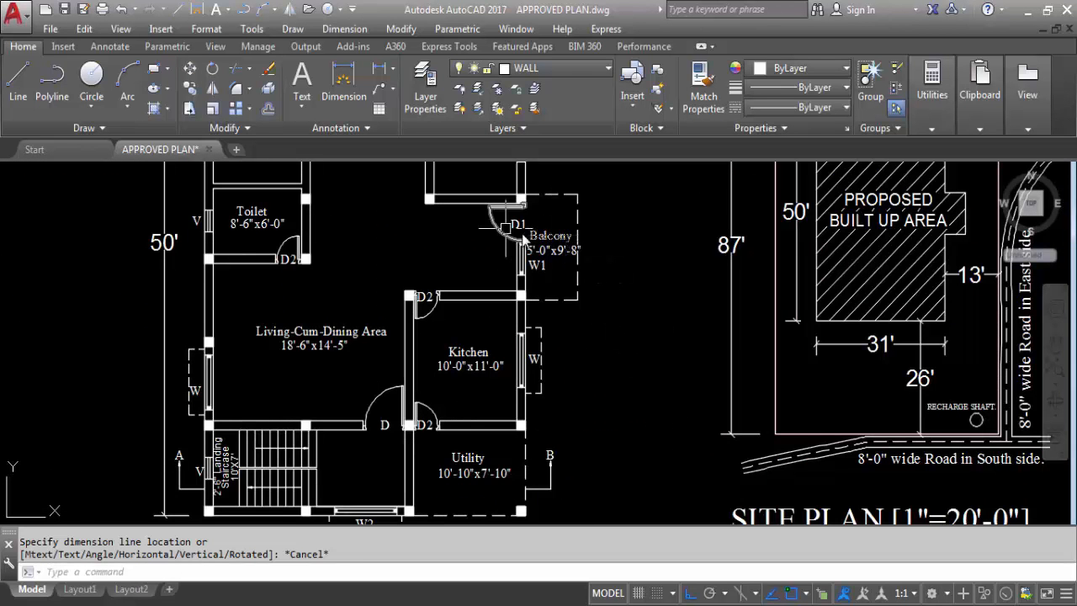
pyautogui.scroll(4, 522, 239)
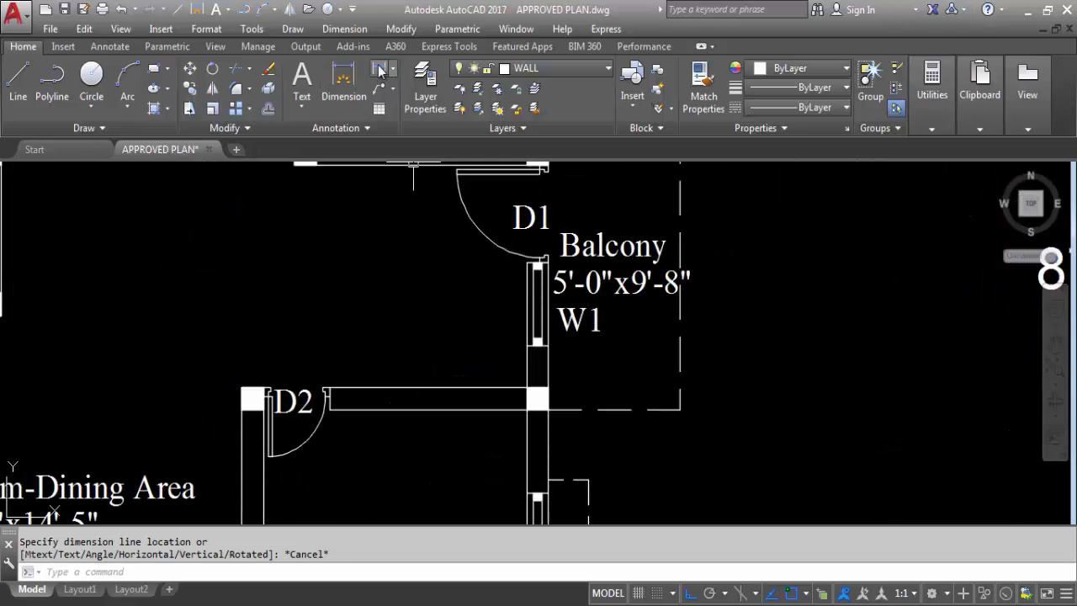
pyautogui.click(377, 71)
pyautogui.scroll(4, 556, 282)
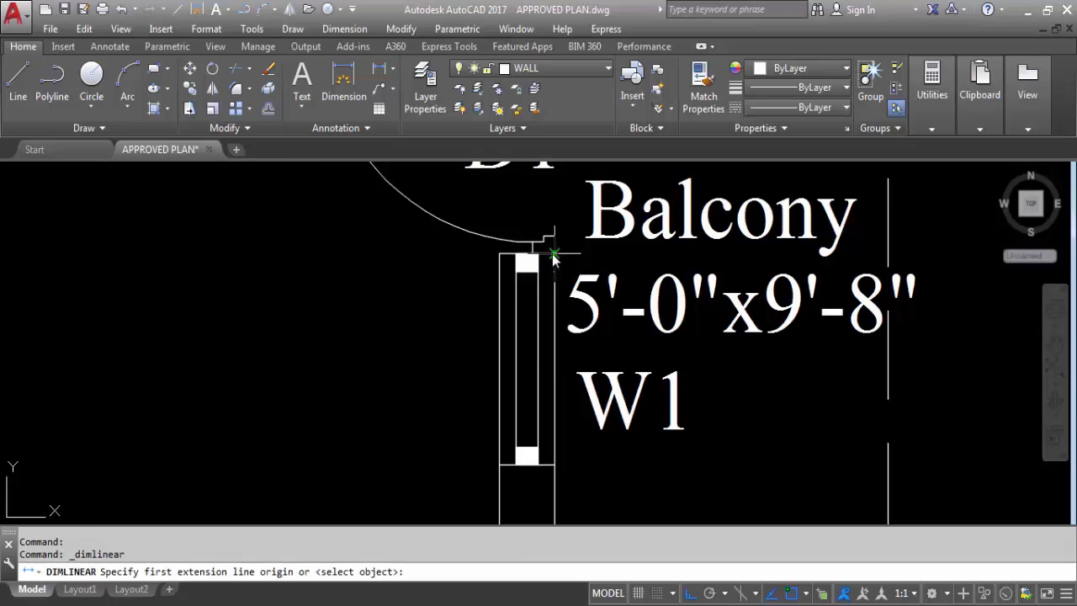
pyautogui.click(552, 254)
pyautogui.click(555, 464)
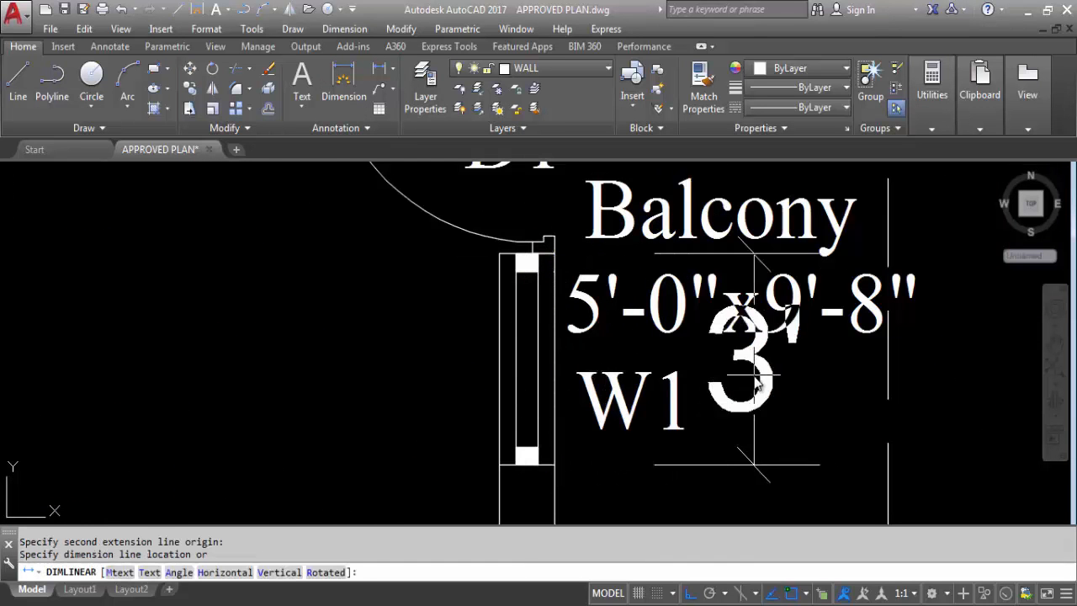
pyautogui.press('Escape')
# - Read the width x height entry of window W in the Schedule of Doors & Windows
pyautogui.scroll(-2, 545, 318)
pyautogui.scroll(-6, 584, 377)
pyautogui.scroll(-5, 514, 407)
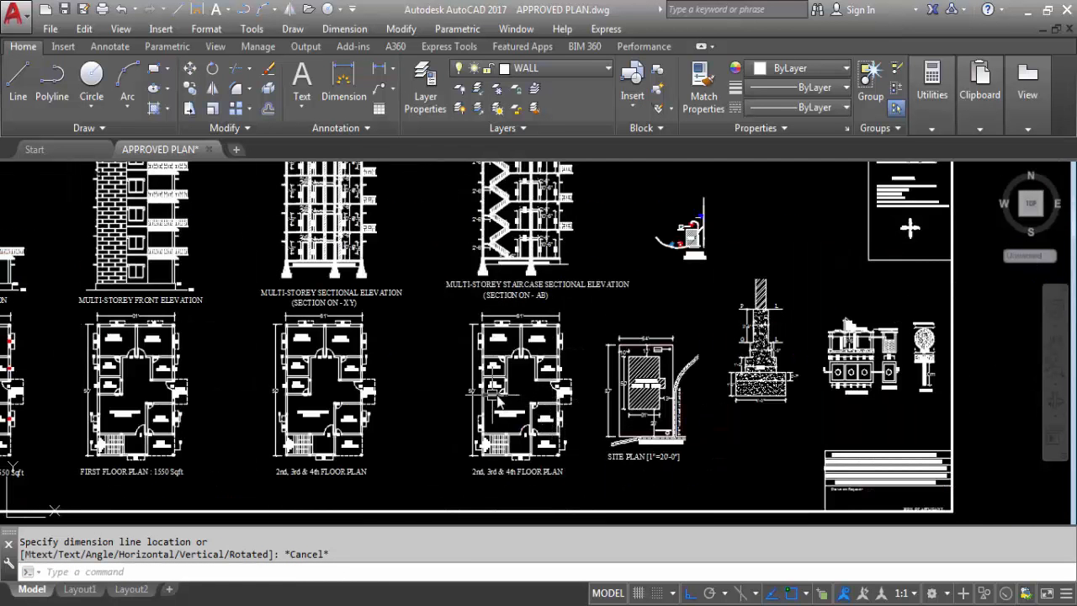
pyautogui.scroll(-2, 498, 400)
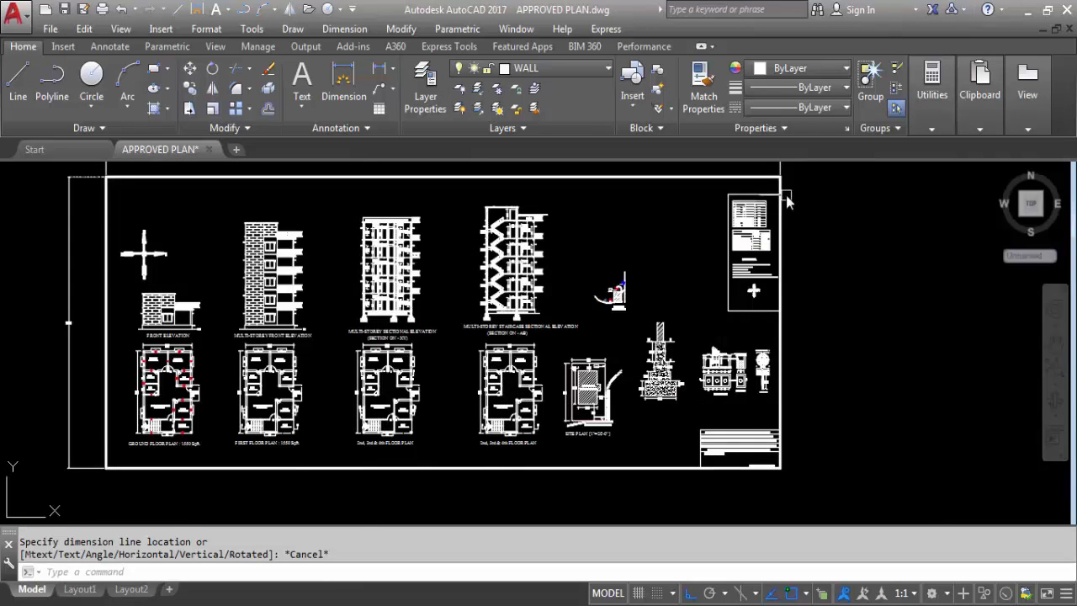
pyautogui.scroll(6, 789, 234)
pyautogui.scroll(2, 629, 263)
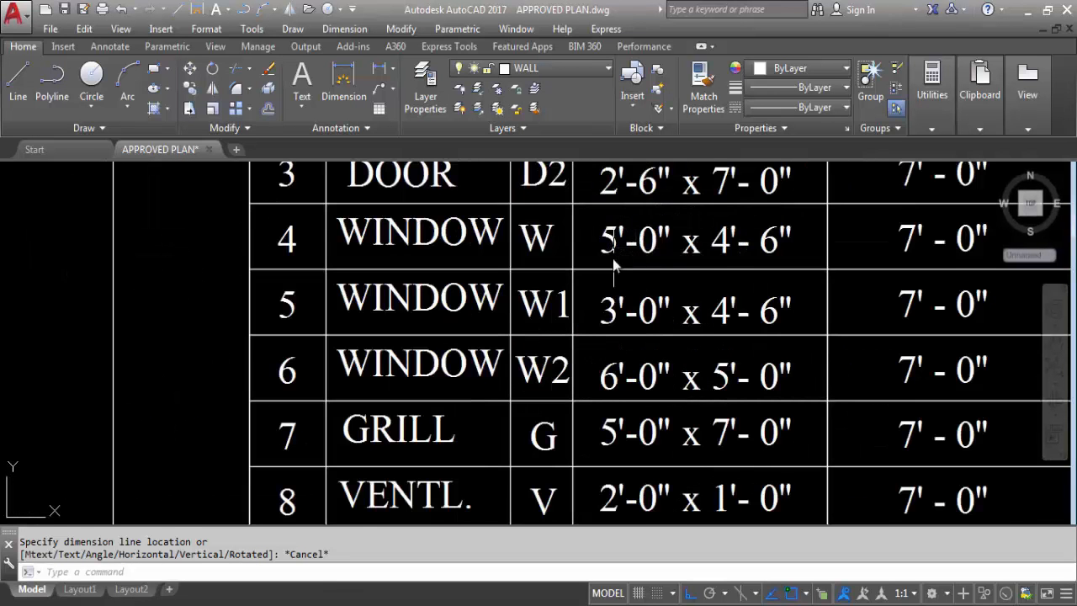
pyautogui.scroll(-1, 669, 267)
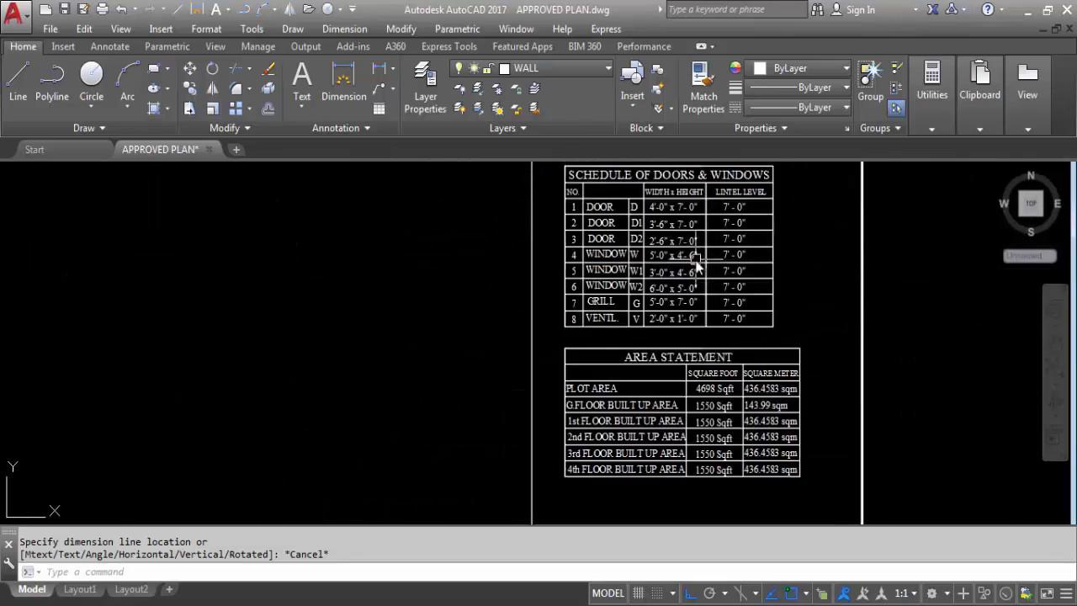
pyautogui.scroll(-4, 669, 267)
pyautogui.scroll(8, 719, 271)
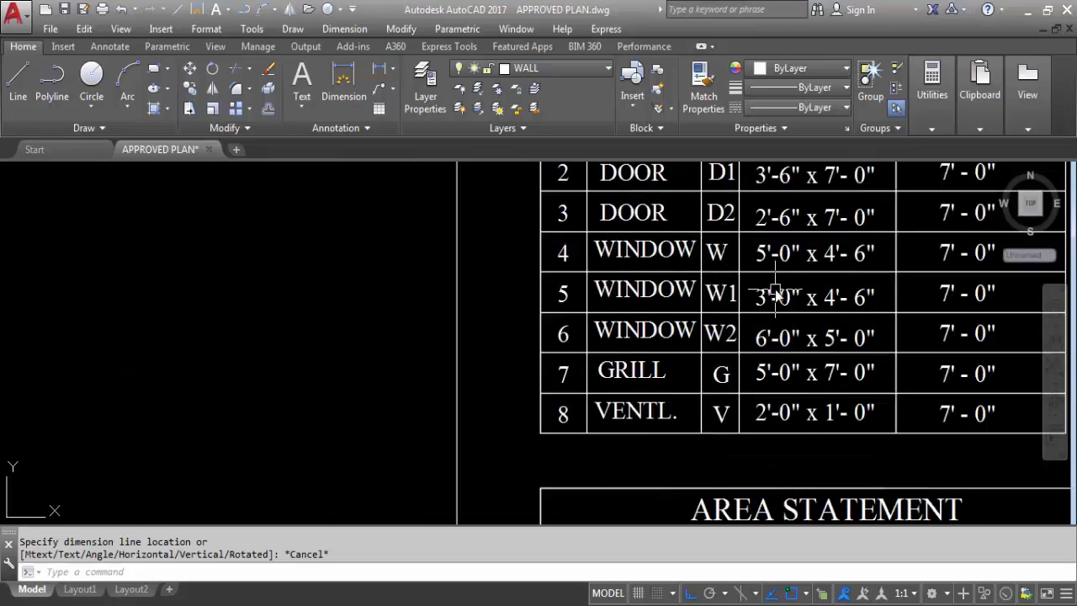
# - Measure the width of the side-wall W window in the 14'-0"x11'-0" bedroom with a linear dimension
pyautogui.scroll(-10, 711, 284)
pyautogui.scroll(-3, 554, 283)
pyautogui.scroll(8, 454, 408)
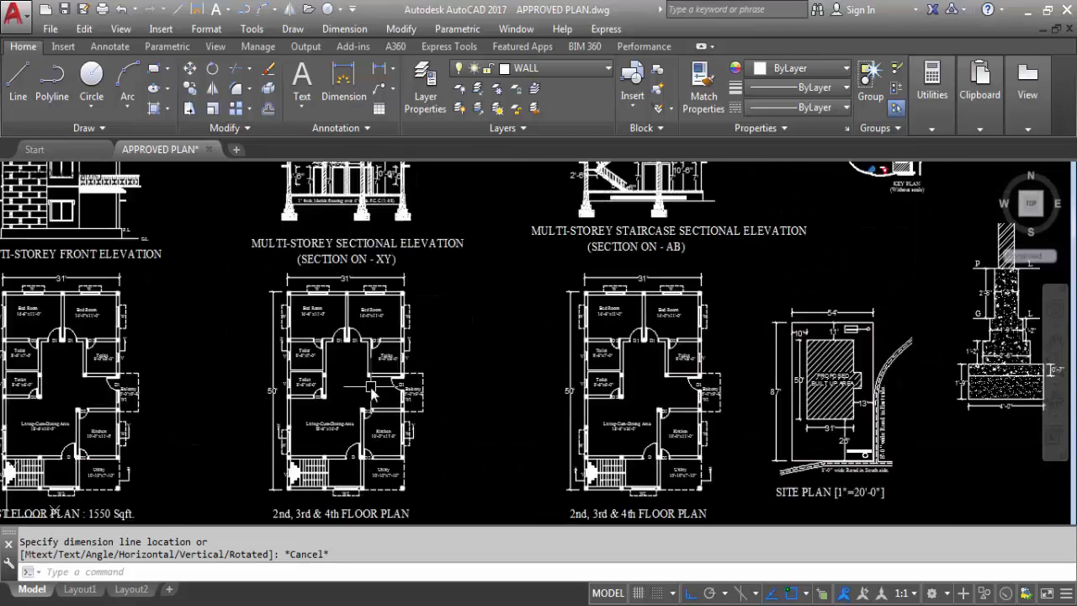
pyautogui.scroll(-2, 446, 286)
pyautogui.scroll(4, 450, 219)
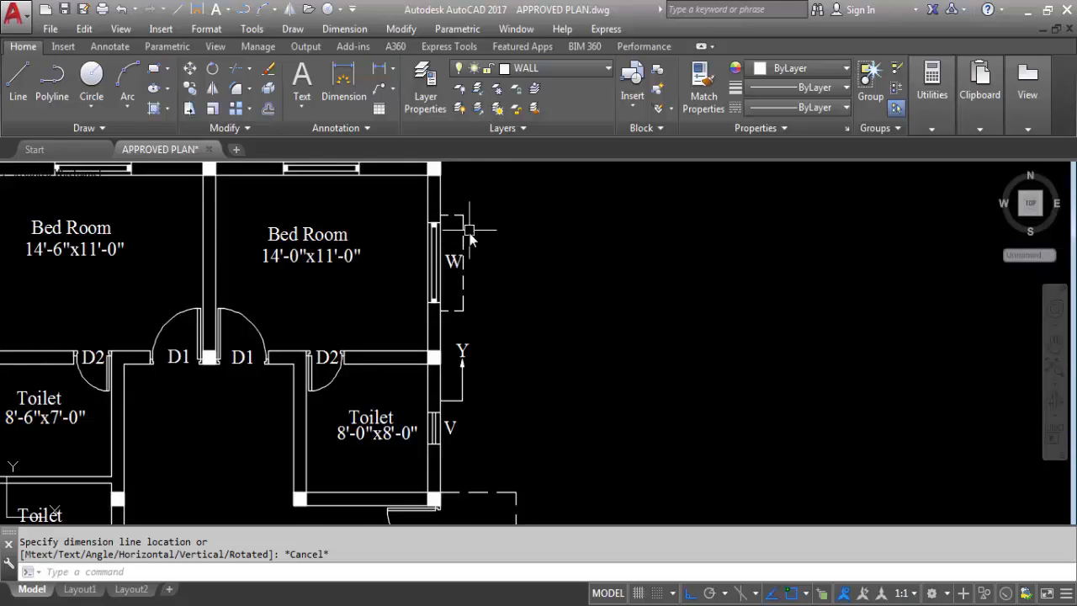
pyautogui.click(378, 74)
pyautogui.scroll(2, 451, 252)
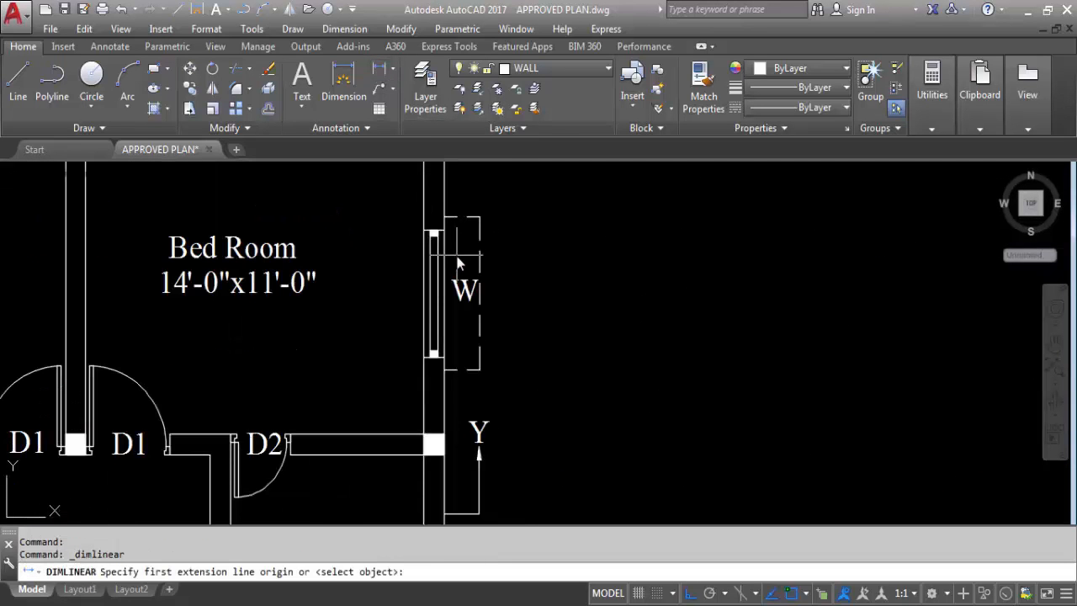
pyautogui.click(448, 238)
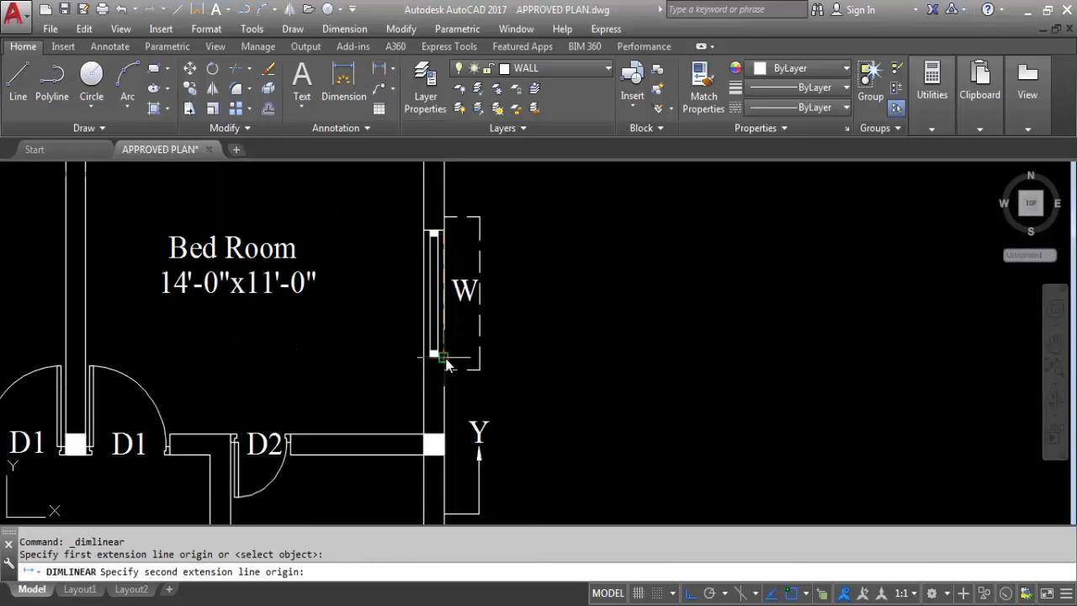
pyautogui.click(446, 362)
pyautogui.press('Escape')
# - Read the width x height entry of grill G in the Schedule of Doors & Windows
pyautogui.scroll(-6, 487, 370)
pyautogui.scroll(2, 488, 340)
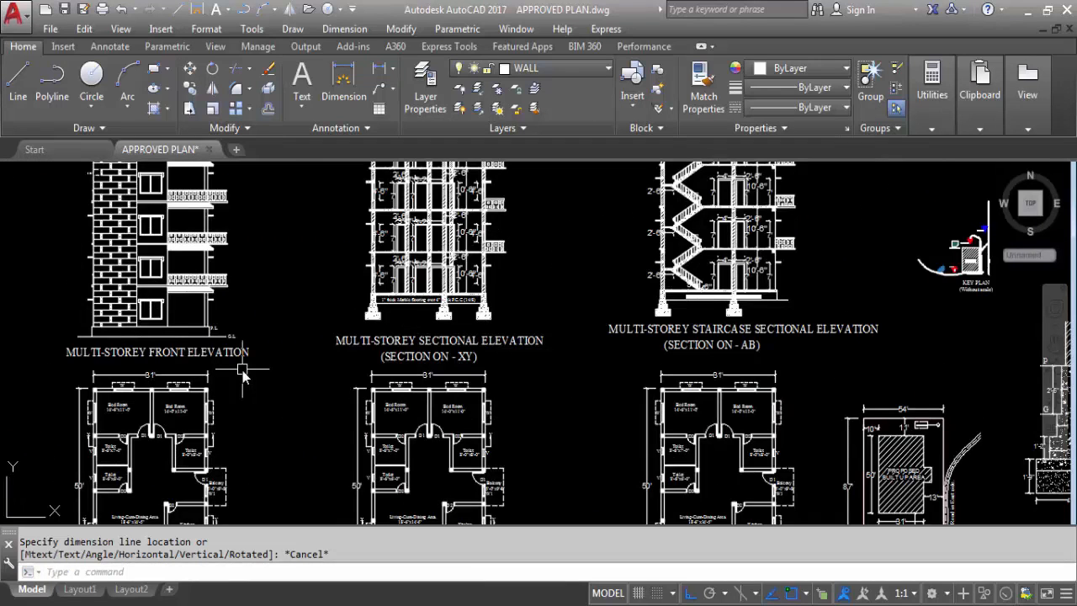
pyautogui.scroll(-4, 244, 376)
pyautogui.scroll(8, 469, 340)
pyautogui.scroll(5, 558, 144)
pyautogui.scroll(-3, 558, 145)
pyautogui.scroll(2, 561, 317)
pyautogui.scroll(2, 592, 294)
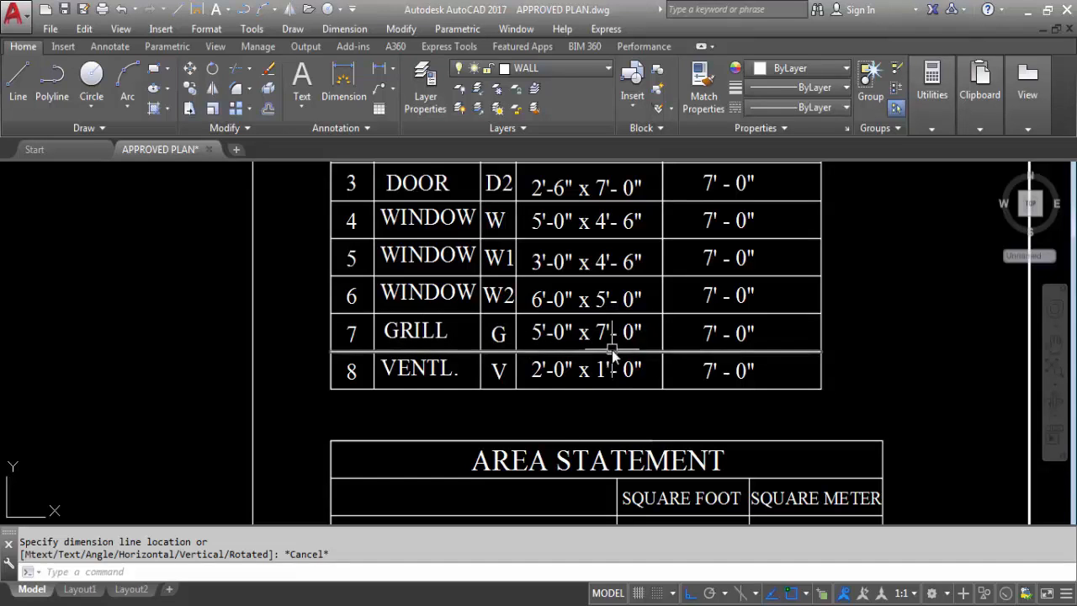
# - Measure the width of the G grill opening beside the portico on the ground floor plan with a linear dimension
pyautogui.scroll(-6, 609, 356)
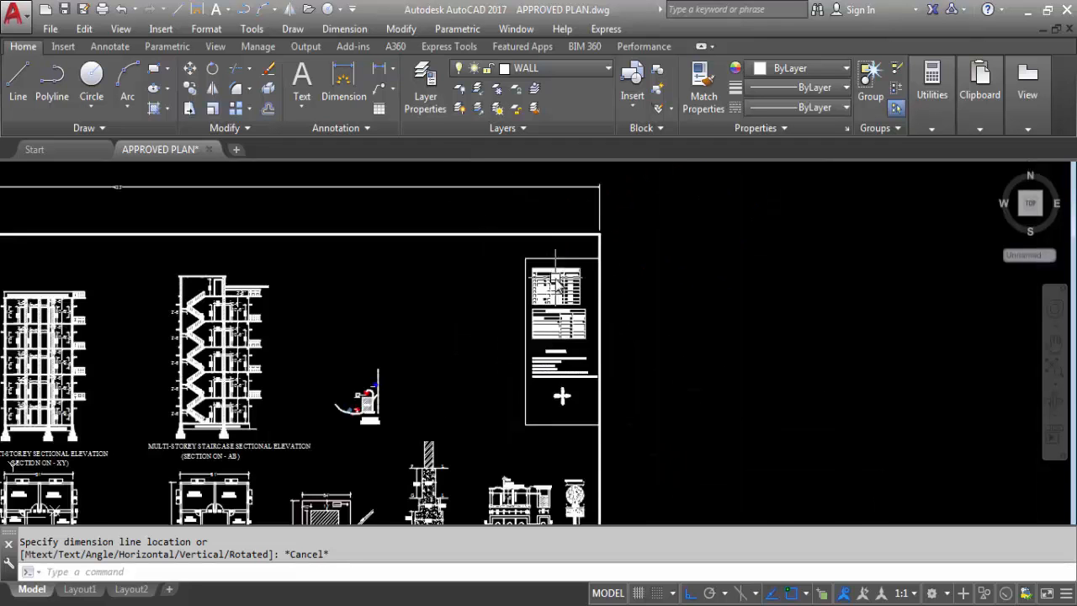
pyautogui.scroll(6, 298, 504)
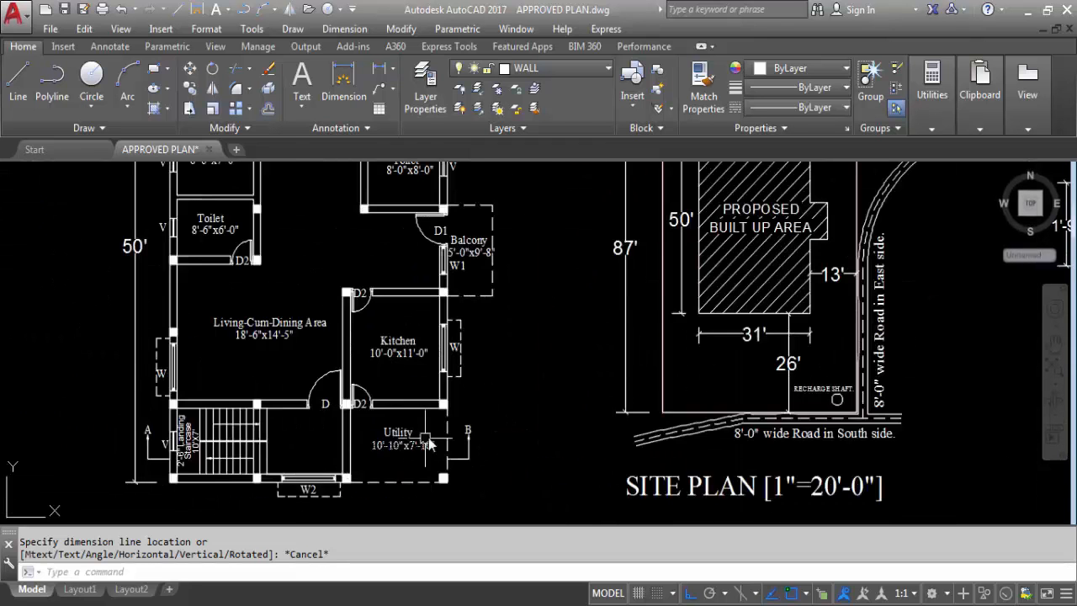
pyautogui.scroll(-3, 453, 395)
pyautogui.moveTo(194, 419); pyautogui.dragTo(512, 423, button='middle')
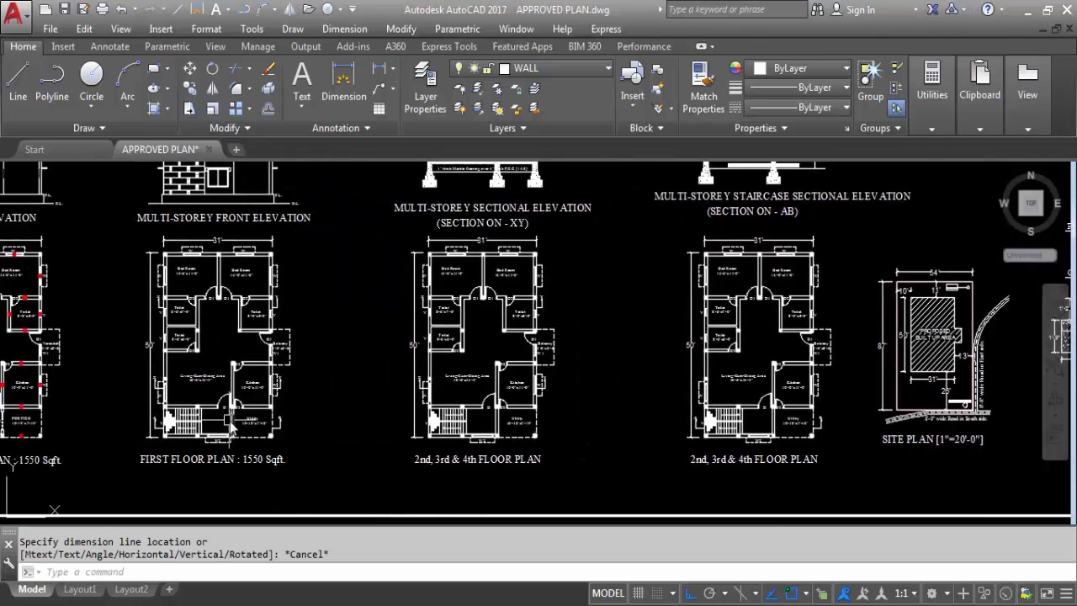
pyautogui.scroll(4, 230, 422)
pyautogui.scroll(-4, 272, 441)
pyautogui.scroll(8, 34, 440)
pyautogui.moveTo(80, 410); pyautogui.dragTo(315, 386, button='middle')
pyautogui.scroll(-3, 358, 337)
pyautogui.scroll(3, 354, 351)
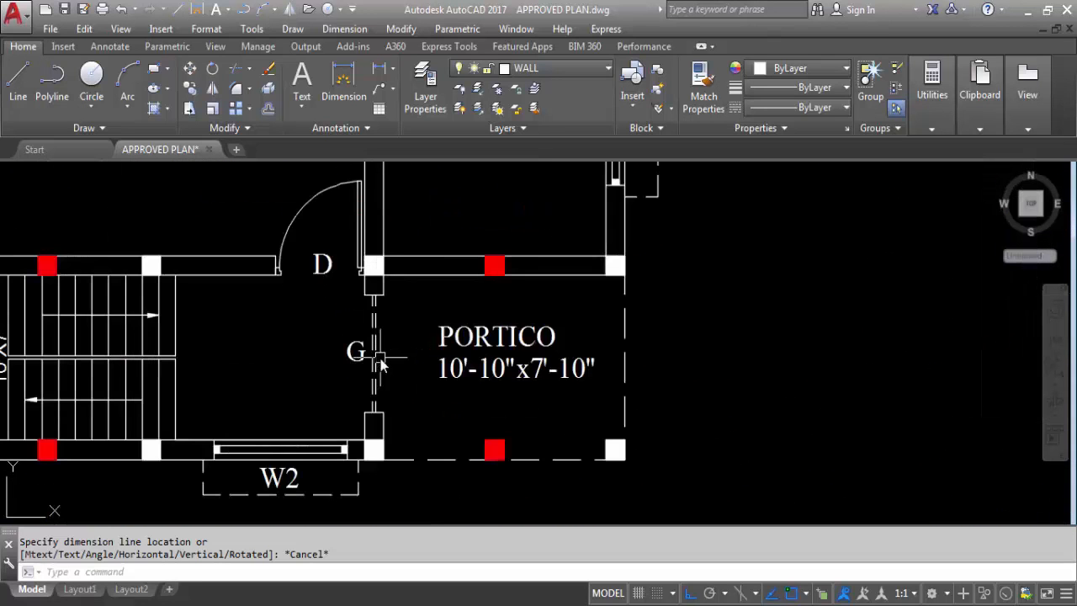
pyautogui.click(378, 71)
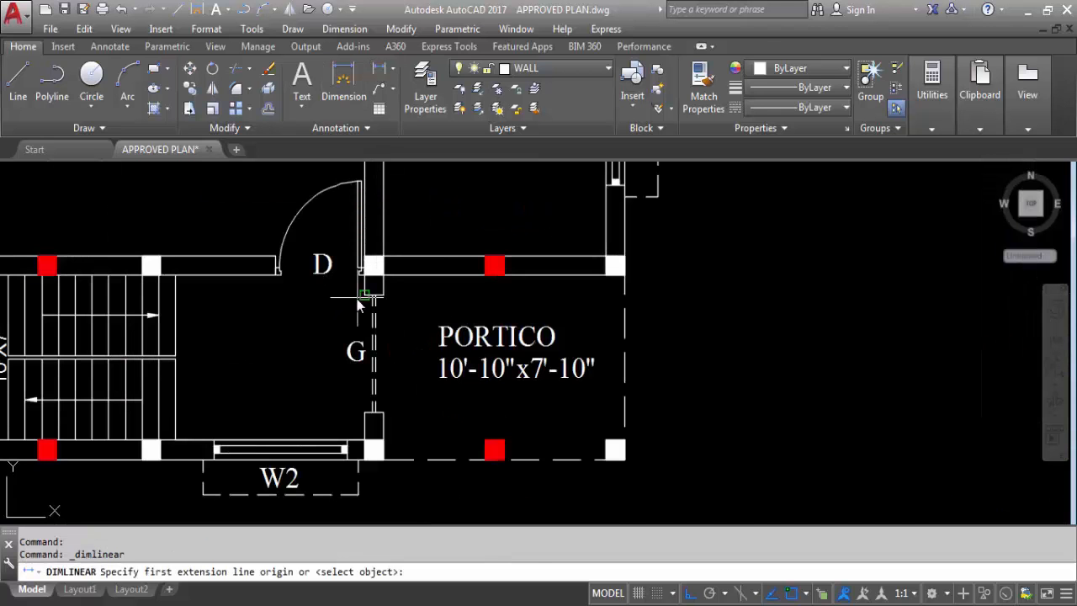
pyautogui.click(379, 295)
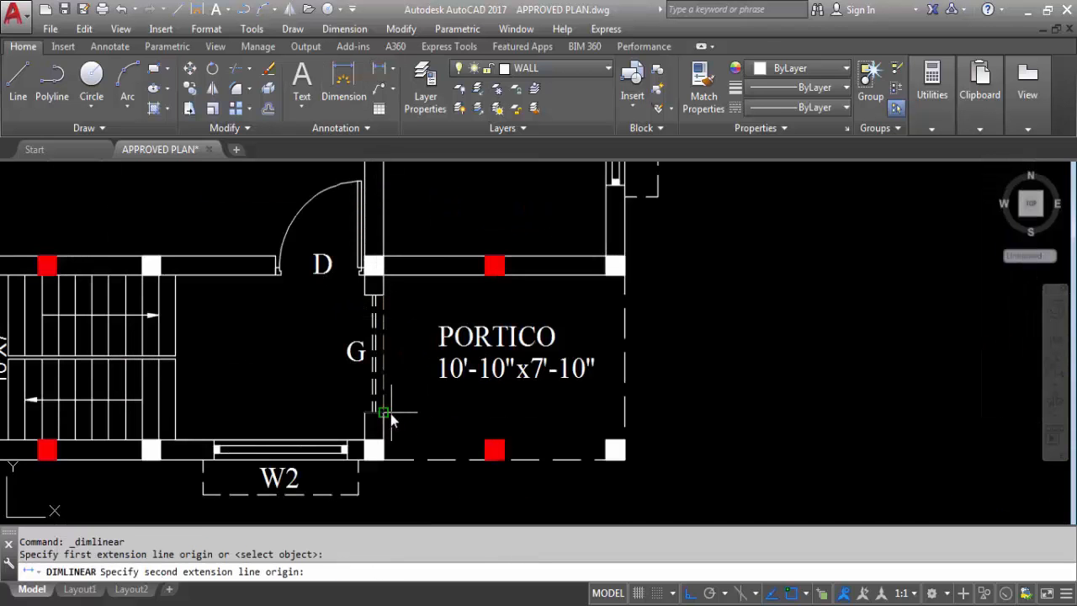
pyautogui.click(390, 413)
pyautogui.press('Escape')
# - Compare the scheduled height of grill G with the door heights and read the width x height entry of ventilator V
pyautogui.scroll(-5, 362, 438)
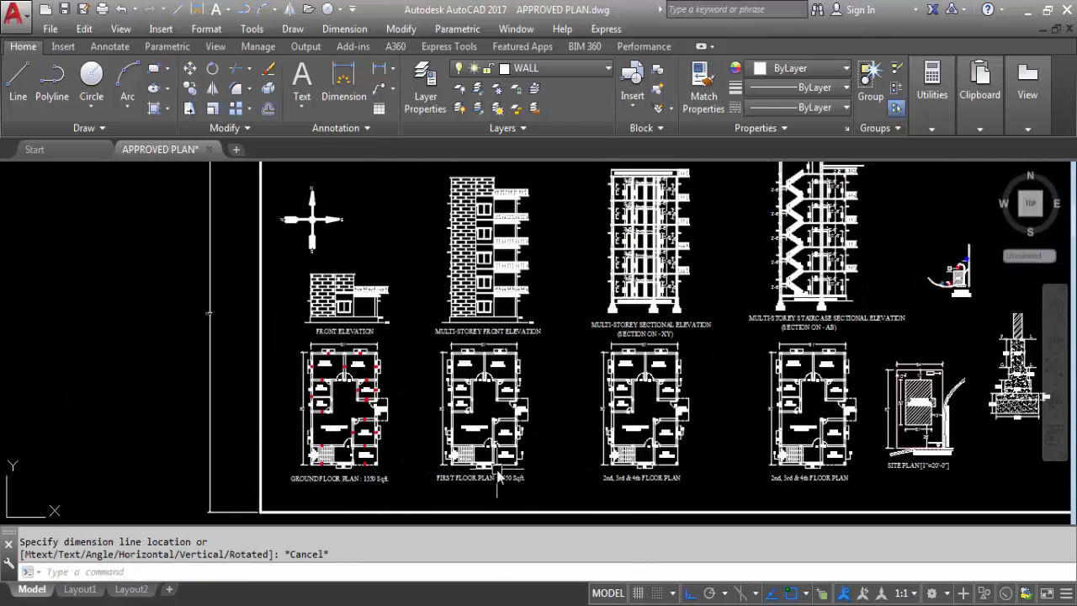
pyautogui.scroll(-2, 207, 403)
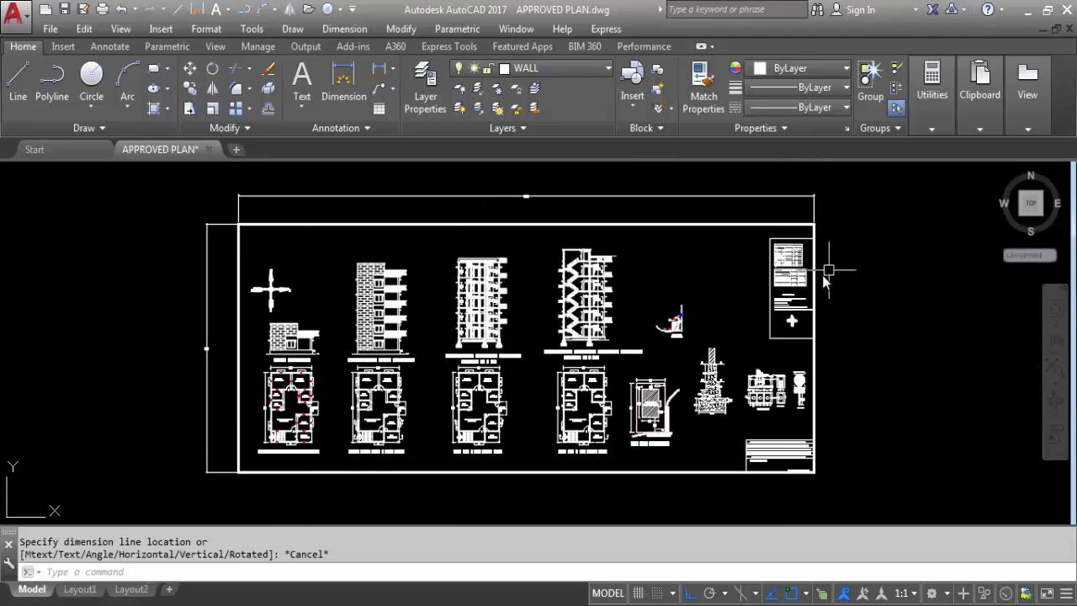
pyautogui.scroll(6, 799, 286)
pyautogui.scroll(3, 784, 288)
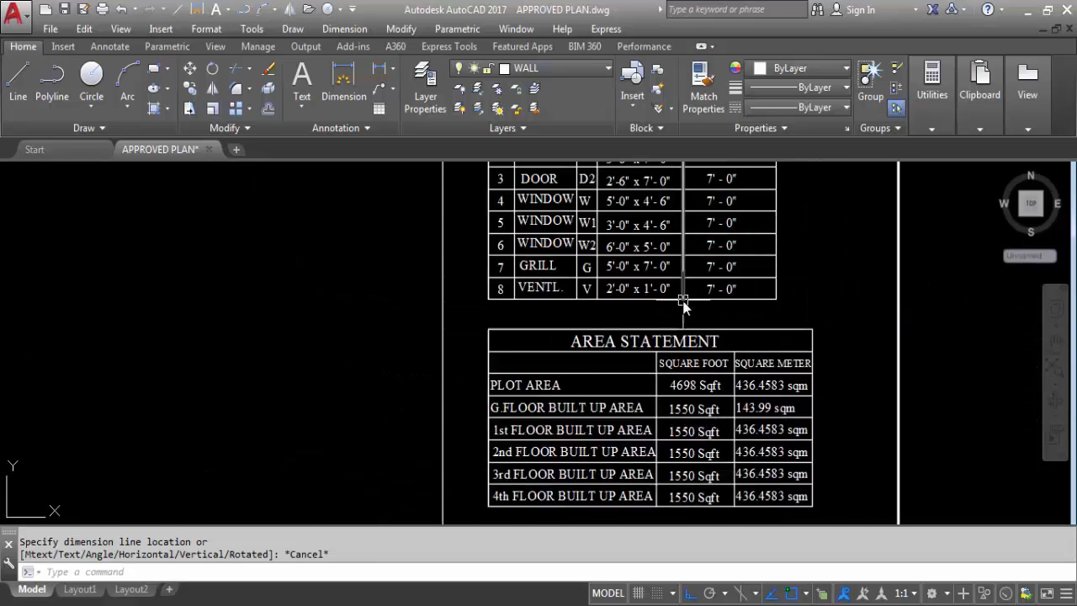
pyautogui.scroll(2, 598, 270)
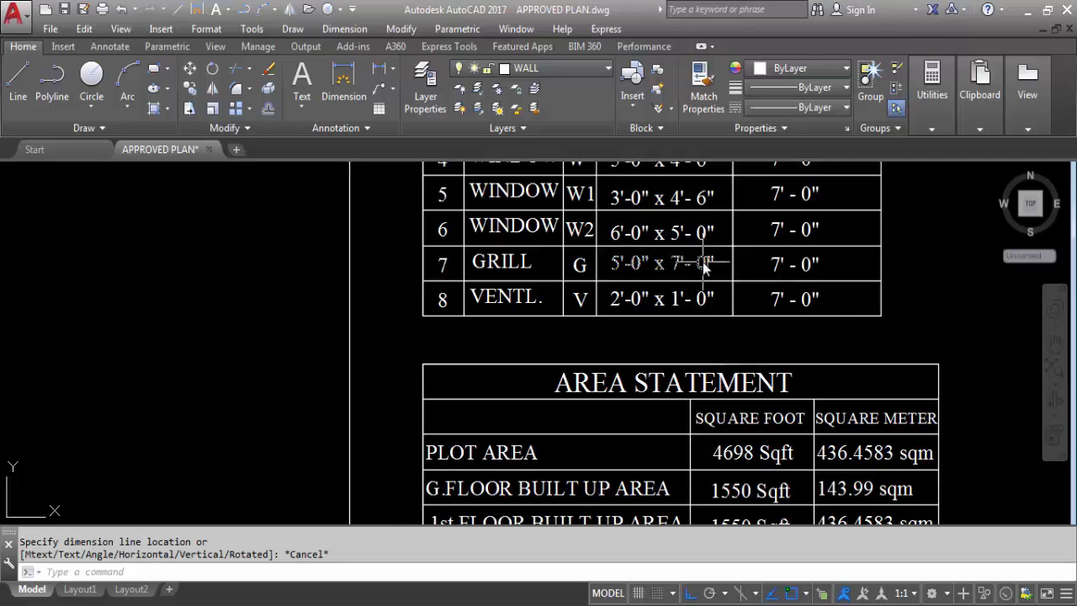
pyautogui.scroll(-2, 606, 396)
pyautogui.scroll(2, 626, 268)
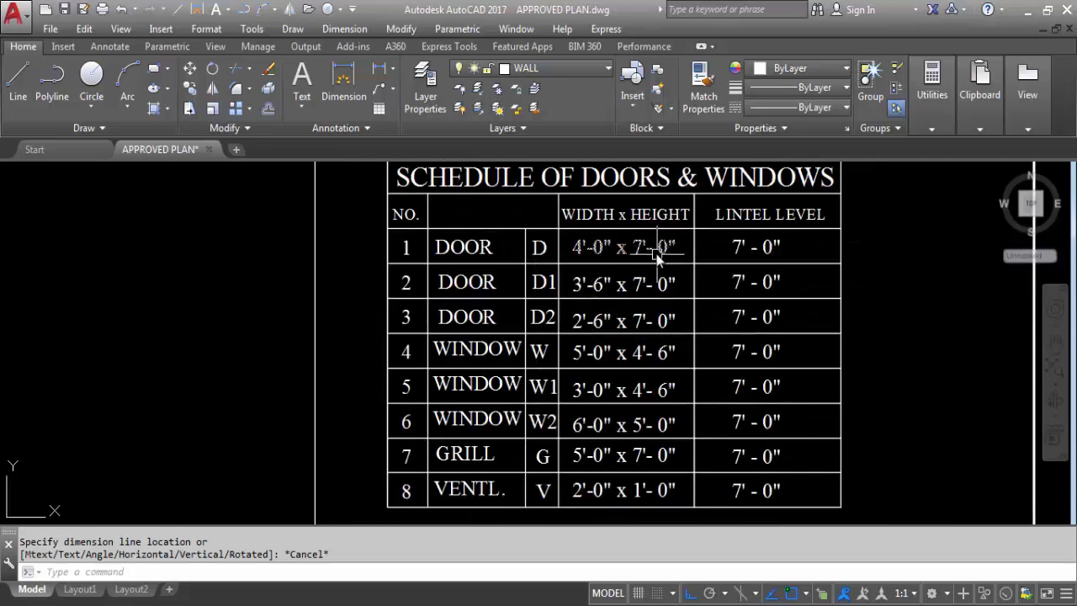
pyautogui.scroll(-2, 603, 249)
pyautogui.scroll(4, 613, 387)
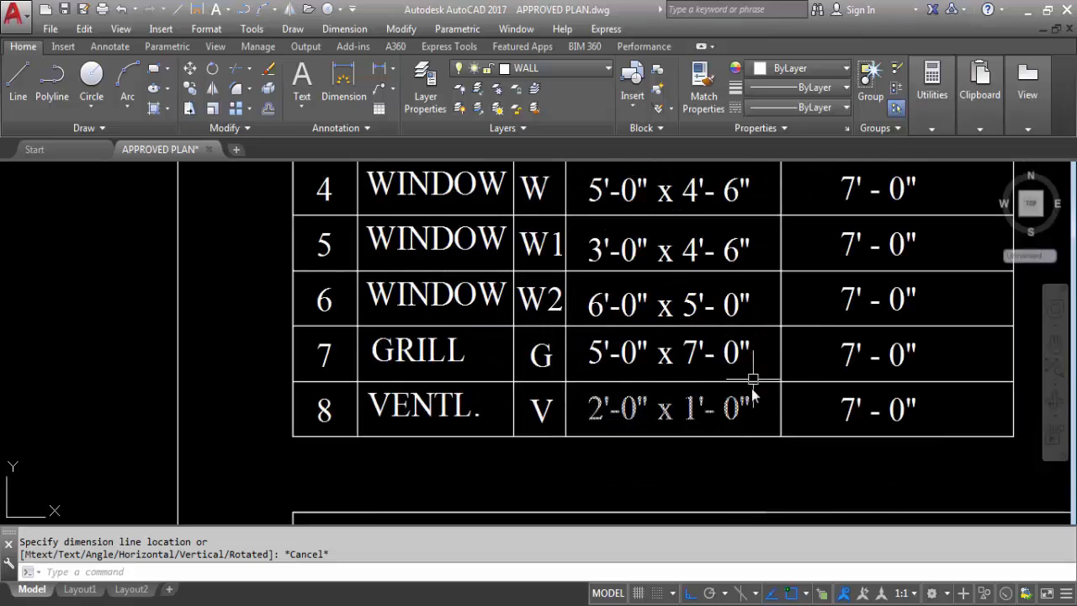
# - Measure the width of the V ventilator in the 8'-6"x7'-0" toilet on the first floor plan with a linear dimension
pyautogui.scroll(-10, 739, 420)
pyautogui.scroll(5, 266, 303)
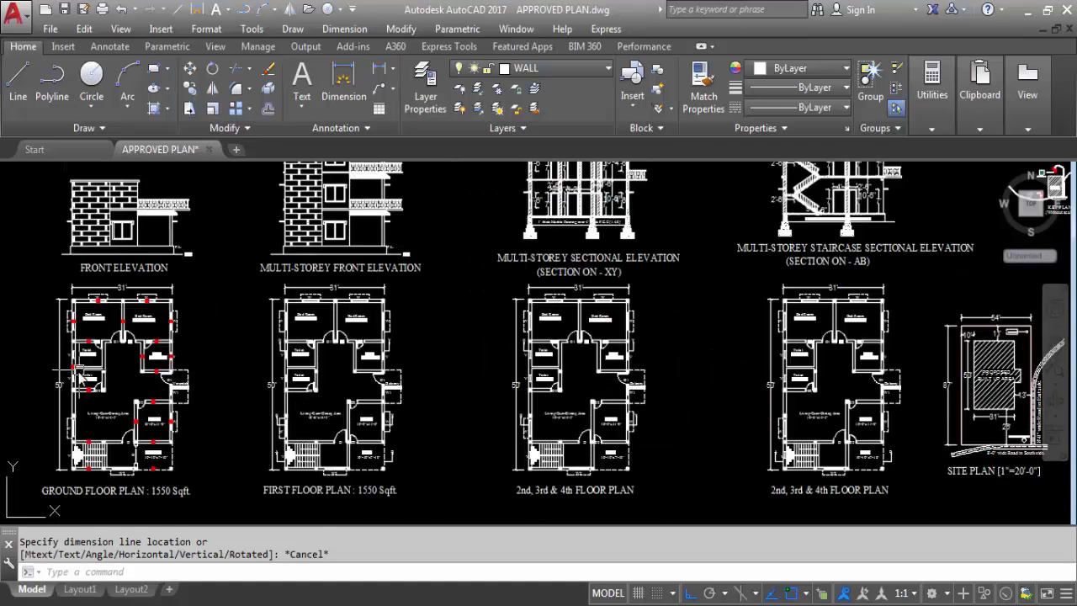
pyautogui.scroll(8, 290, 357)
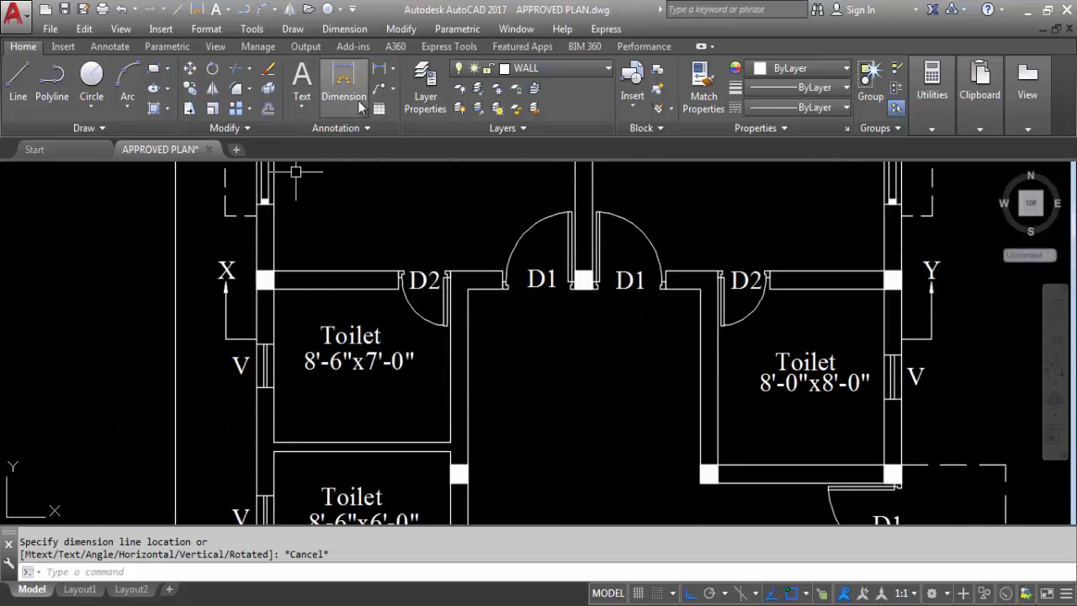
pyautogui.click(344, 100)
pyautogui.scroll(4, 265, 328)
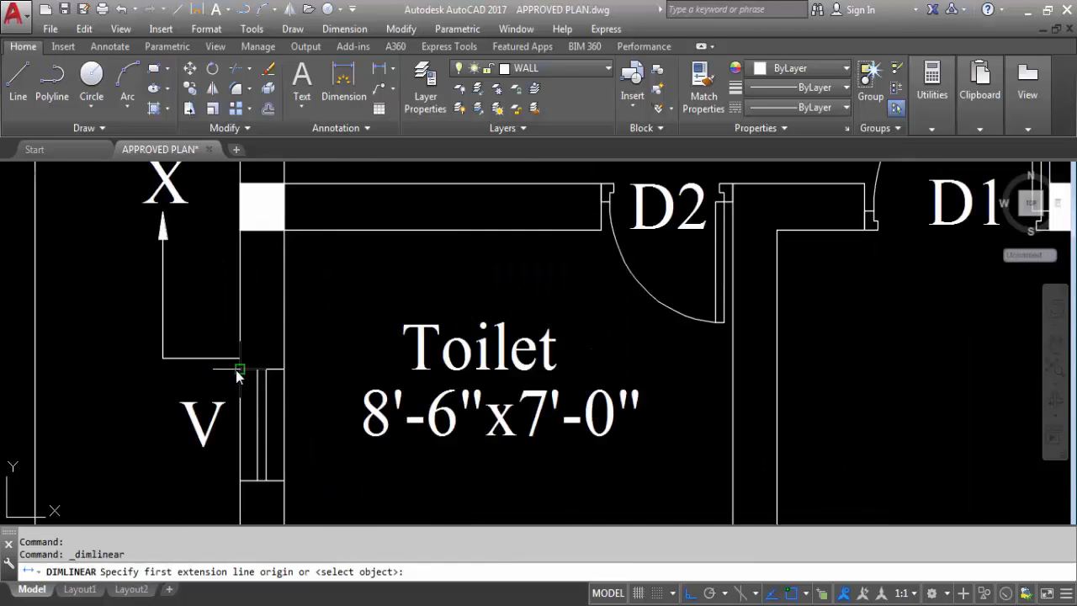
pyautogui.click(239, 370)
pyautogui.click(238, 485)
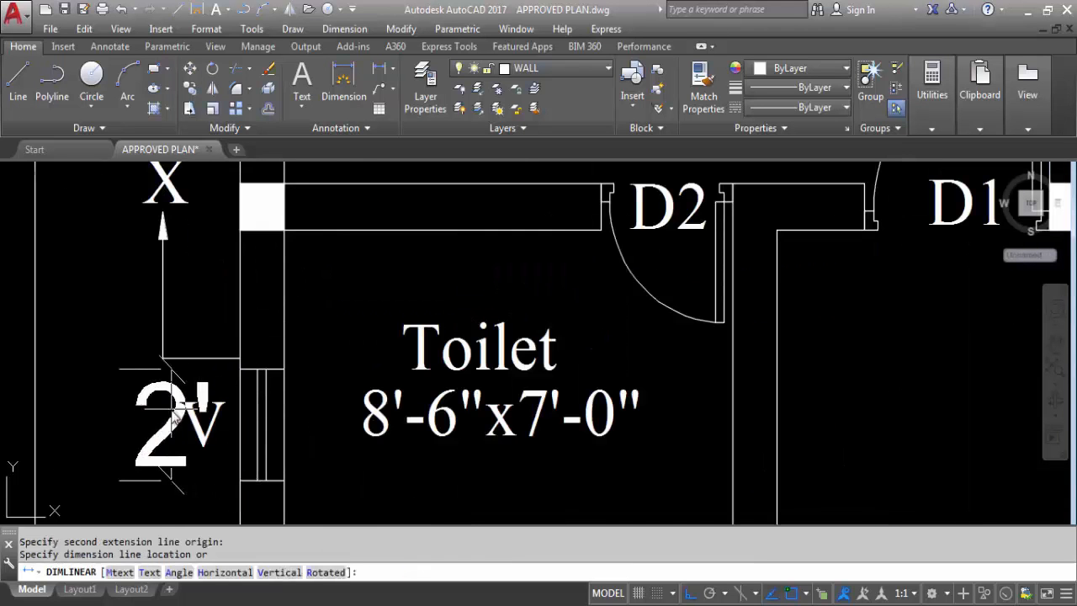
pyautogui.scroll(-6, 181, 416)
pyautogui.press('Escape')
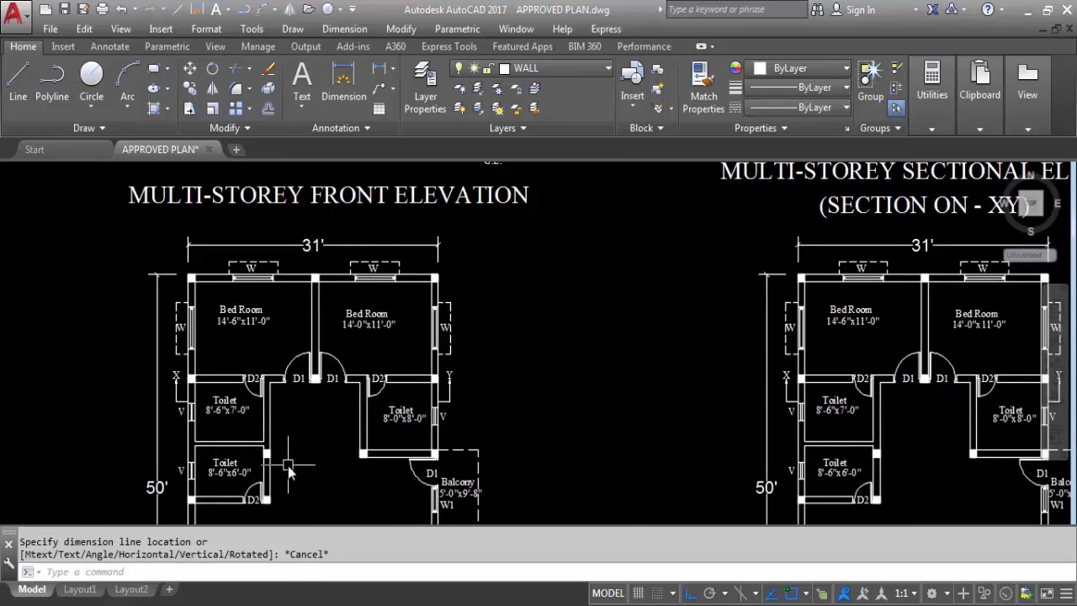
# - Look over the multi-storey front elevation, section XY and staircase section AB for the ventilator openings
pyautogui.scroll(-5, 290, 462)
pyautogui.scroll(5, 320, 353)
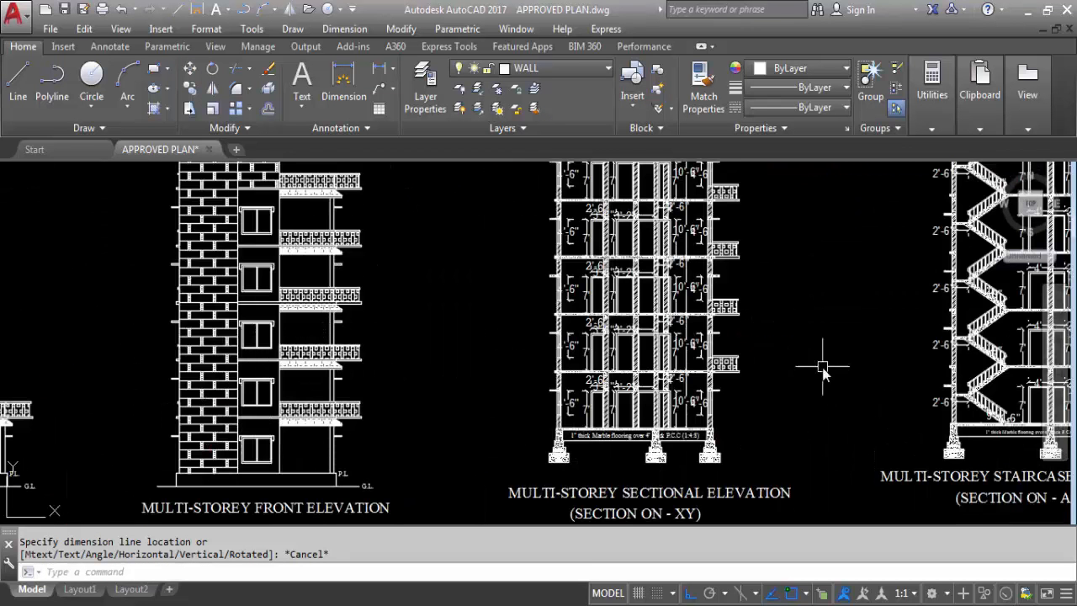
pyautogui.scroll(-3, 455, 387)
pyautogui.scroll(3, 808, 336)
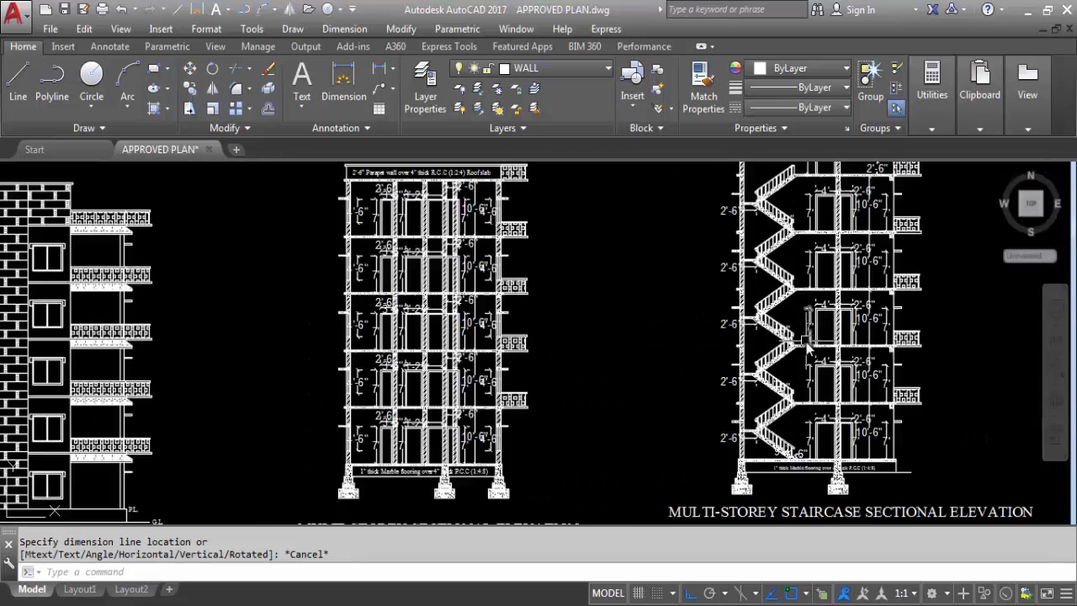
pyautogui.scroll(-5, 515, 320)
pyautogui.scroll(6, 345, 353)
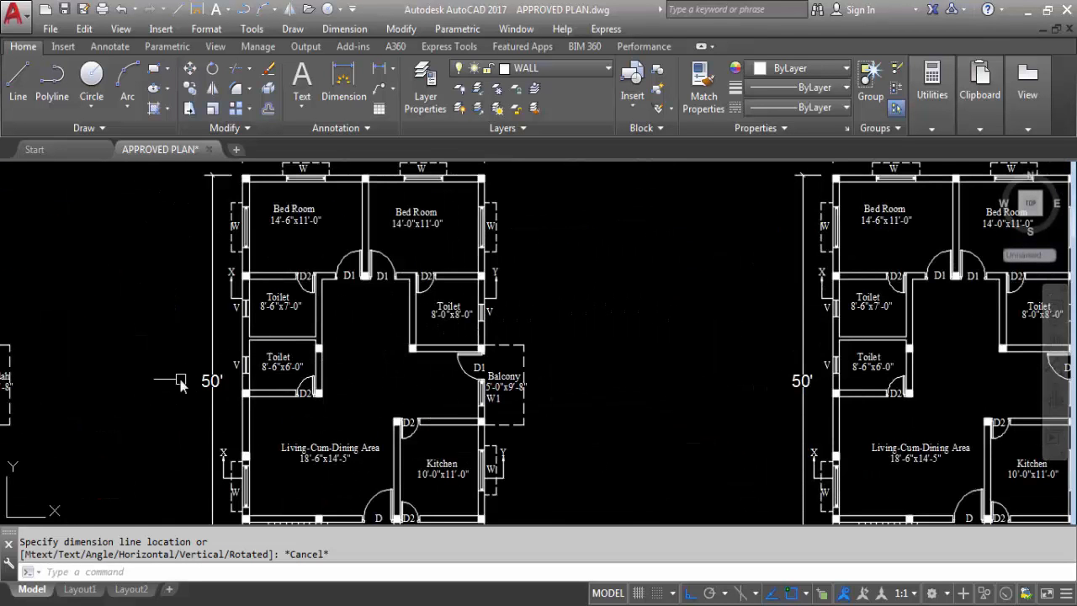
# - Compare the floor plan openings with the door and window heights in the multi-storey sectional elevation on XY
pyautogui.scroll(-5, 296, 438)
pyautogui.scroll(2, 353, 338)
pyautogui.scroll(4, 527, 396)
pyautogui.scroll(-5, 526, 395)
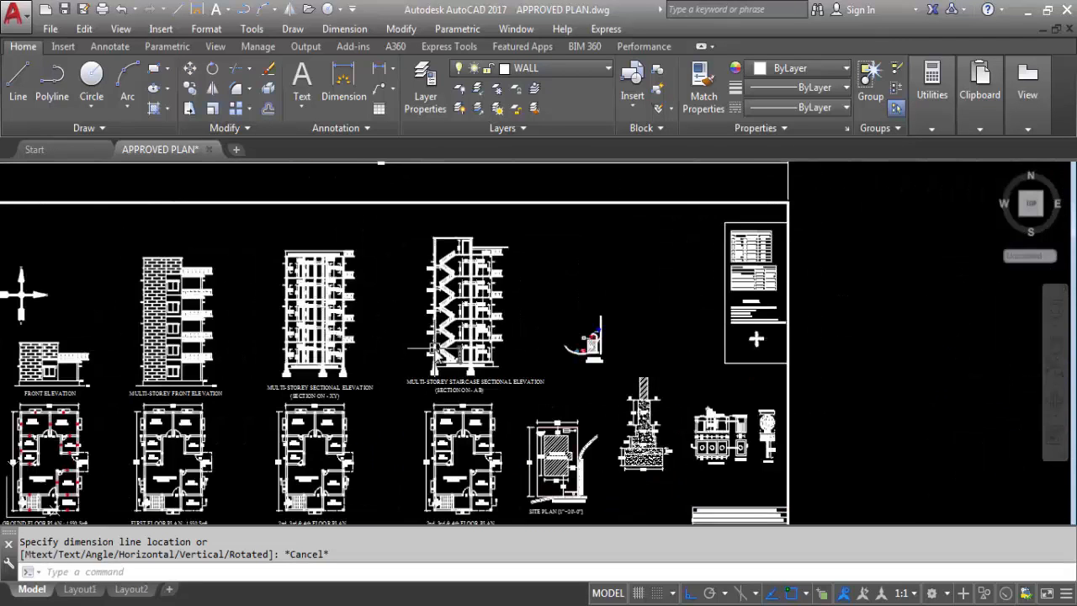
pyautogui.scroll(4, 340, 339)
pyautogui.scroll(5, 242, 369)
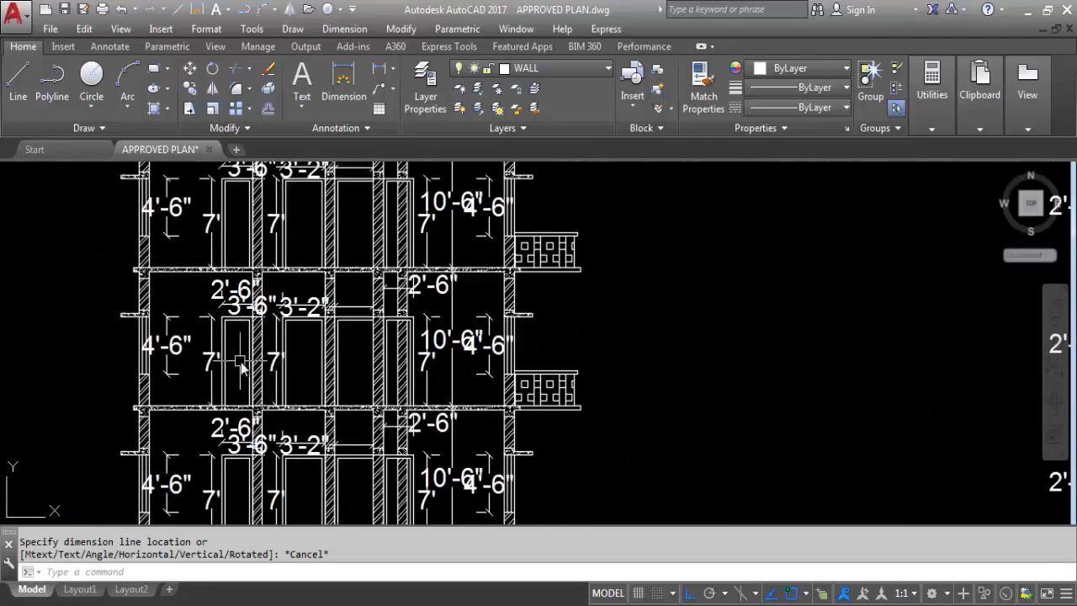
# - Read the lintel level column of the Schedule of Doors & Windows for all doors, windows, grill and ventilator
pyautogui.scroll(-2, 242, 365)
pyautogui.scroll(-2, 241, 364)
pyautogui.scroll(-4, 261, 353)
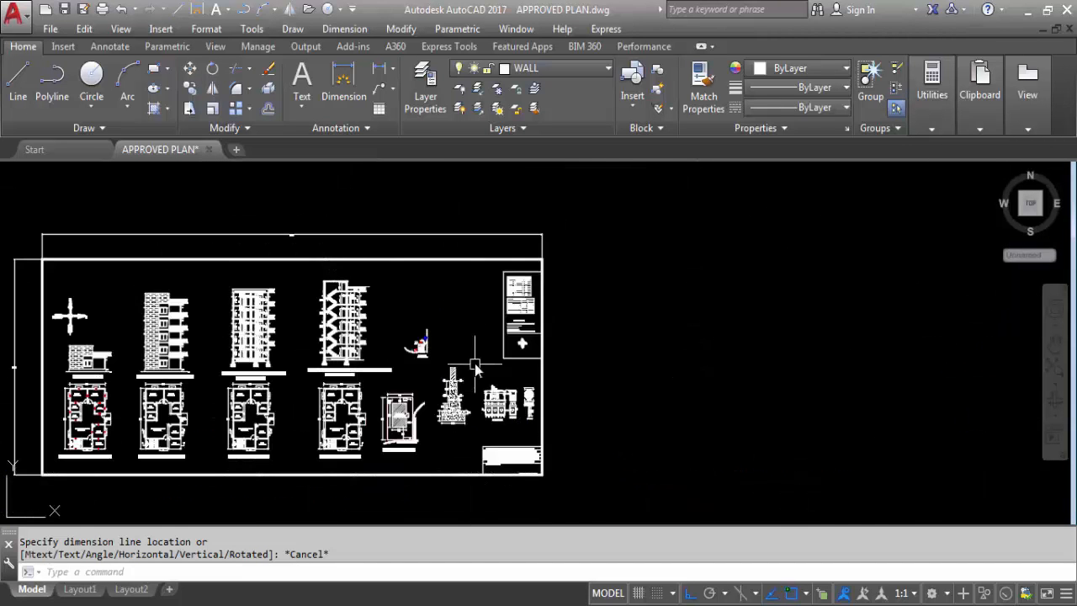
pyautogui.scroll(5, 522, 343)
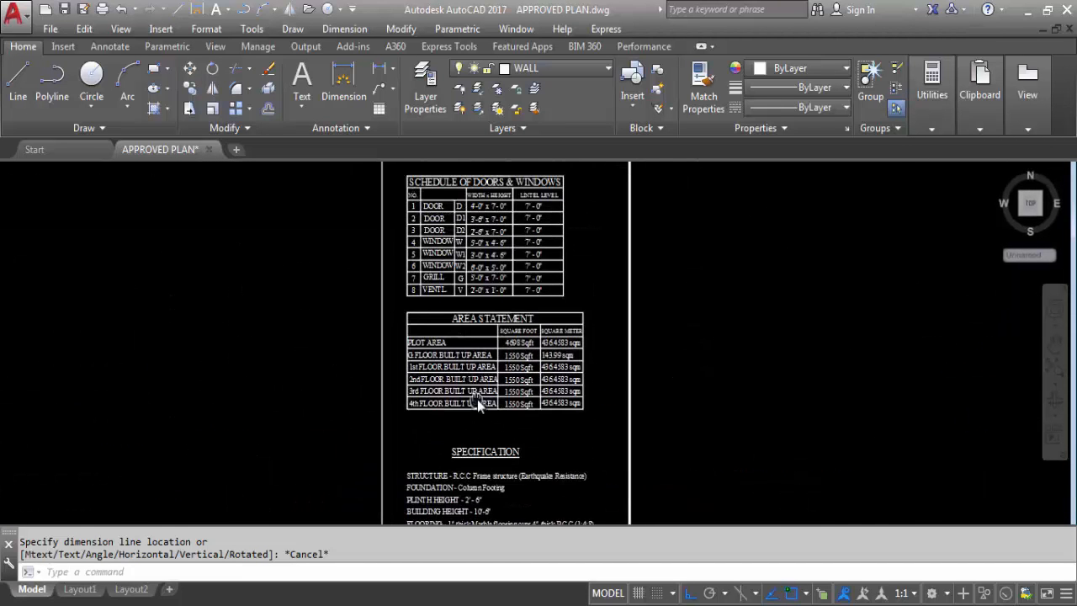
pyautogui.scroll(2, 462, 161)
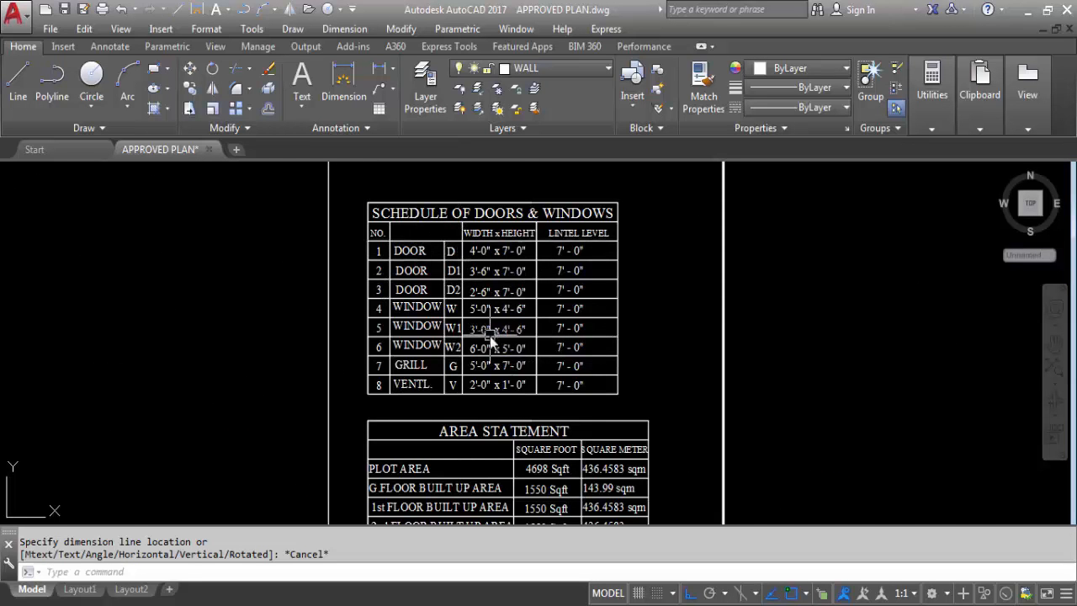
pyautogui.scroll(2, 425, 255)
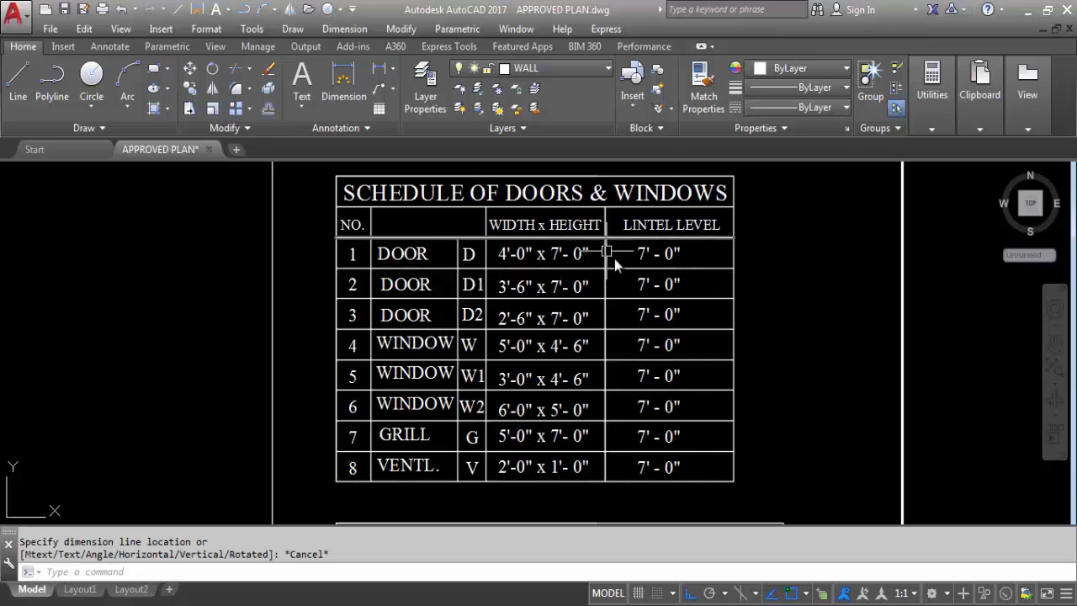
pyautogui.moveTo(641, 288)
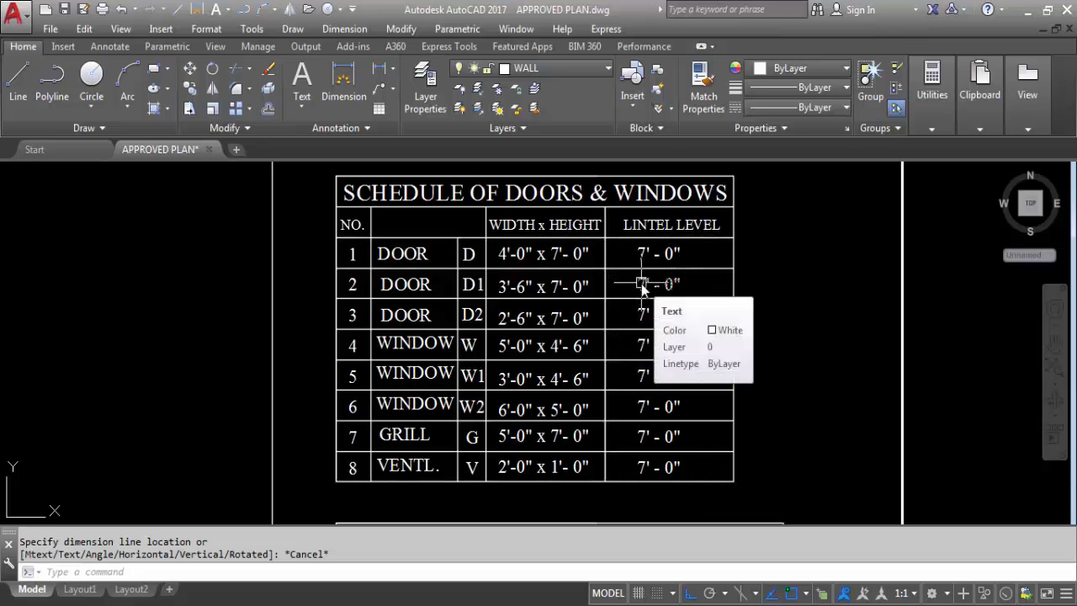
# - Read the plot area and floor built-up area rows of the Area Statement, in square feet and square metres
pyautogui.scroll(-3, 630, 204)
pyautogui.scroll(3, 654, 294)
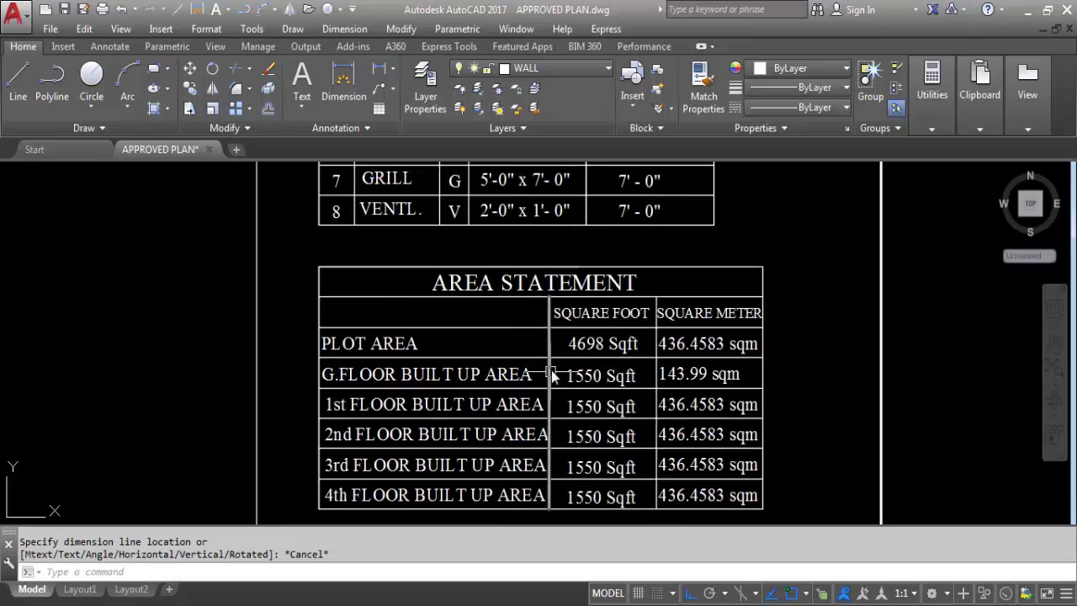
pyautogui.moveTo(420, 389)
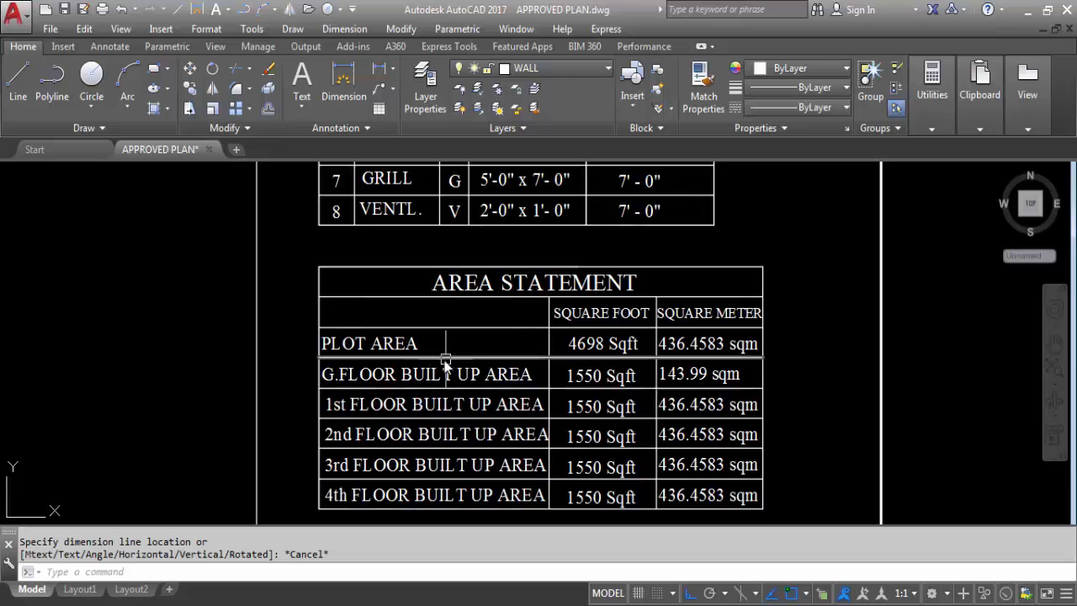
pyautogui.moveTo(427, 364)
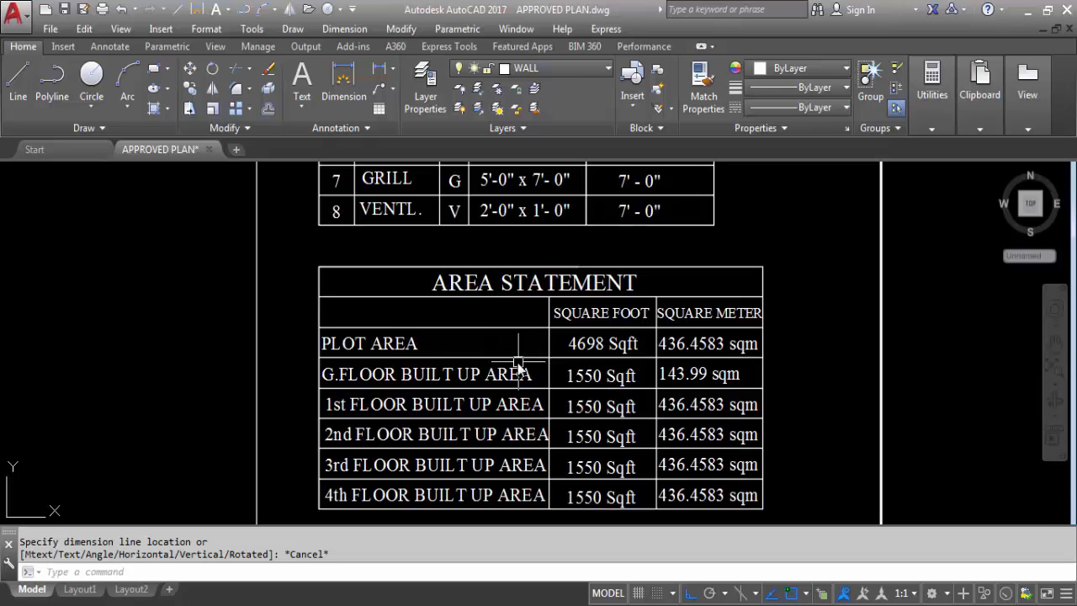
pyautogui.moveTo(519, 365)
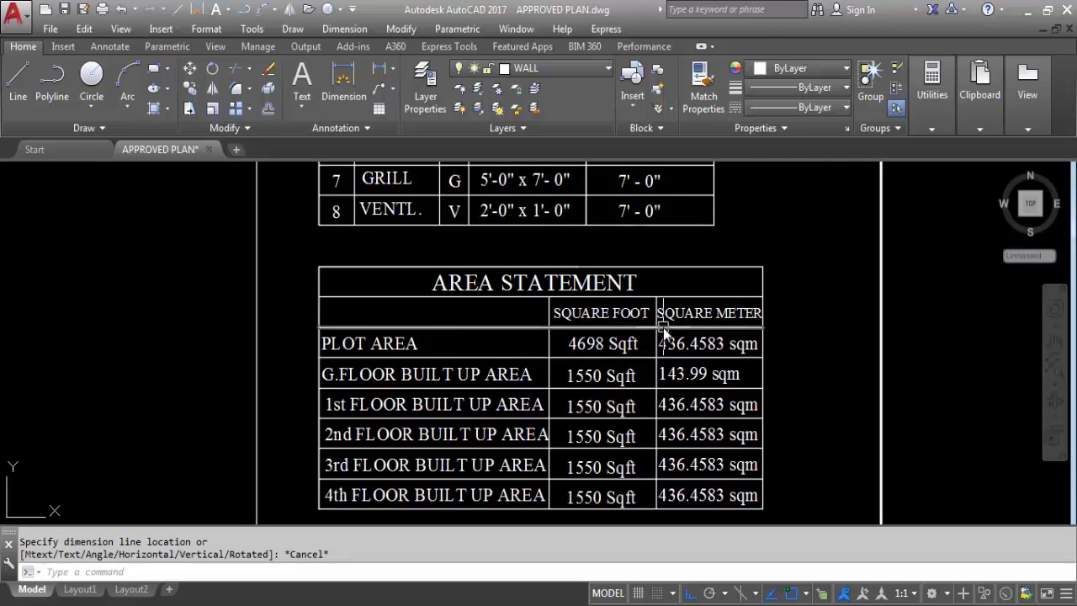
# - Check the overall width and depth dimensions of the plot boundary on the site plan
pyautogui.scroll(-10, 632, 331)
pyautogui.scroll(8, 623, 330)
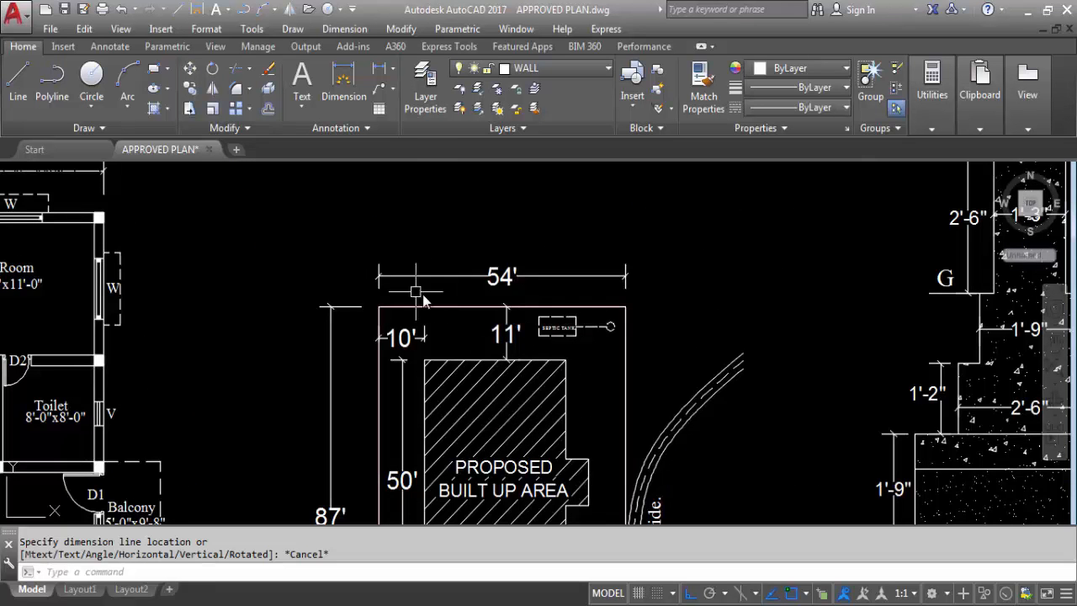
pyautogui.scroll(-2, 486, 284)
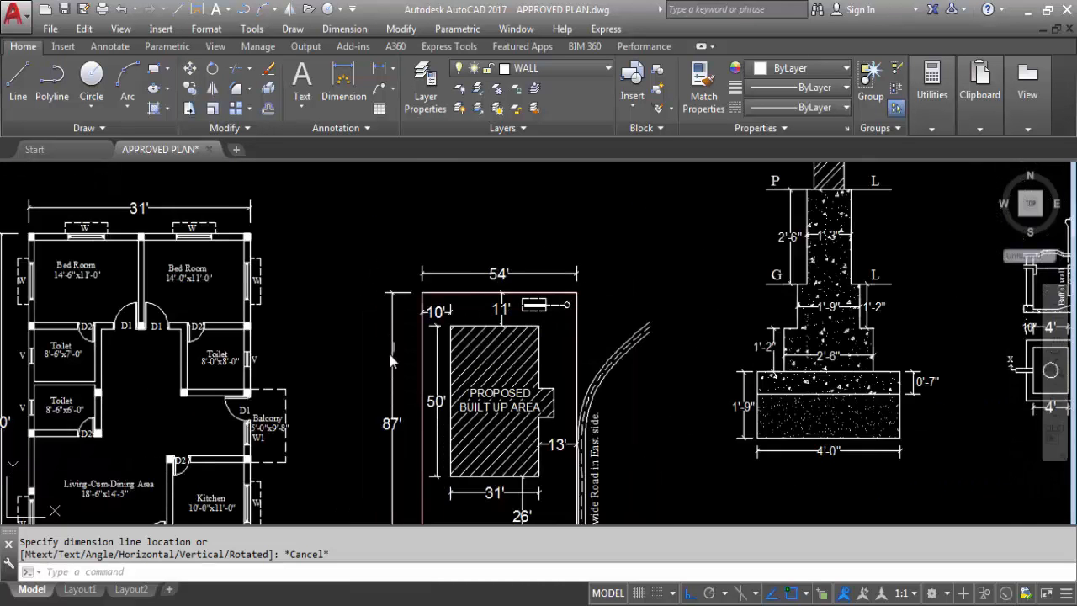
pyautogui.scroll(-2, 400, 321)
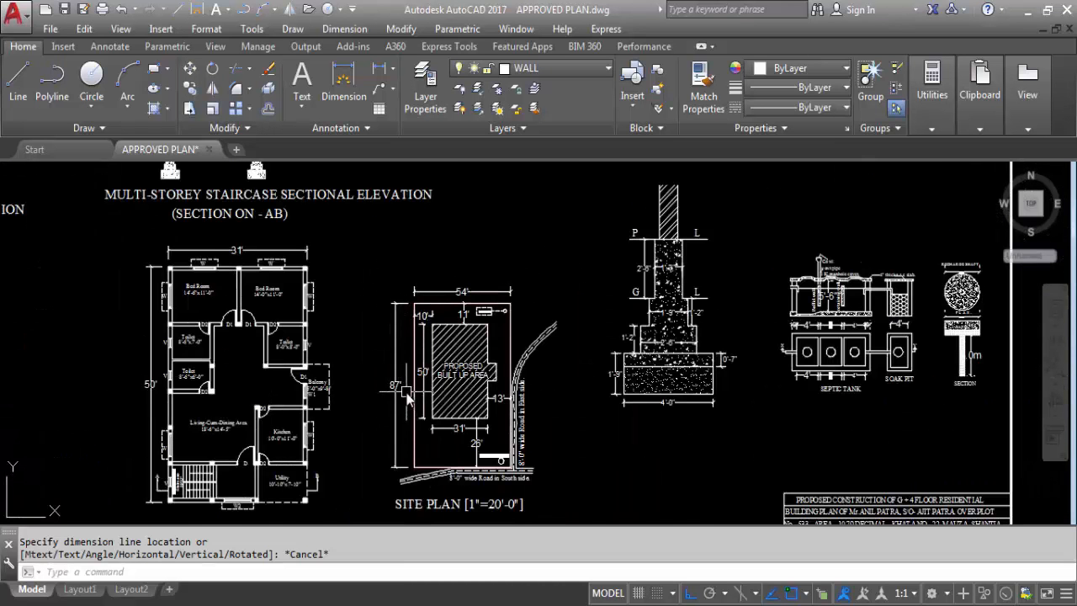
pyautogui.scroll(2, 434, 294)
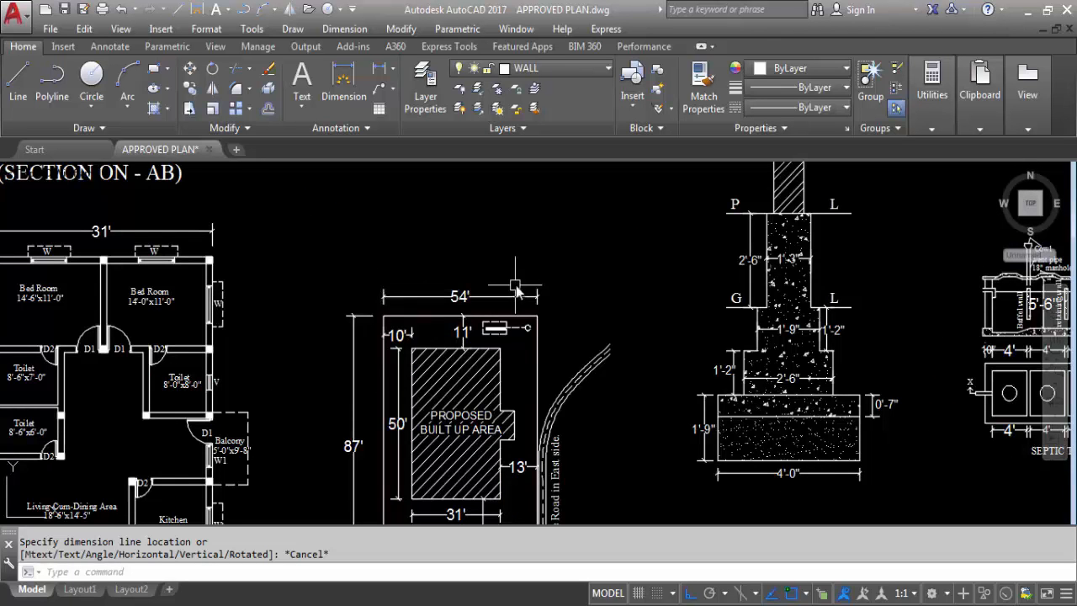
pyautogui.scroll(-2, 402, 280)
pyautogui.scroll(2, 387, 395)
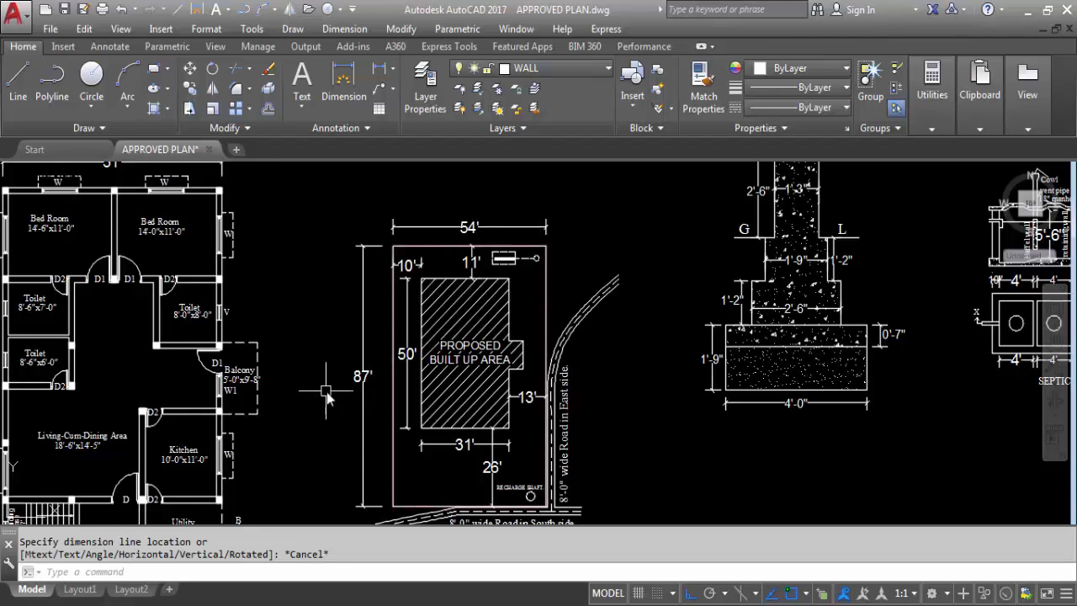
# - Compare the site plan's plot dimensions with the Plot Area entries in the Area Statement
pyautogui.scroll(-4, 326, 402)
pyautogui.scroll(8, 581, 243)
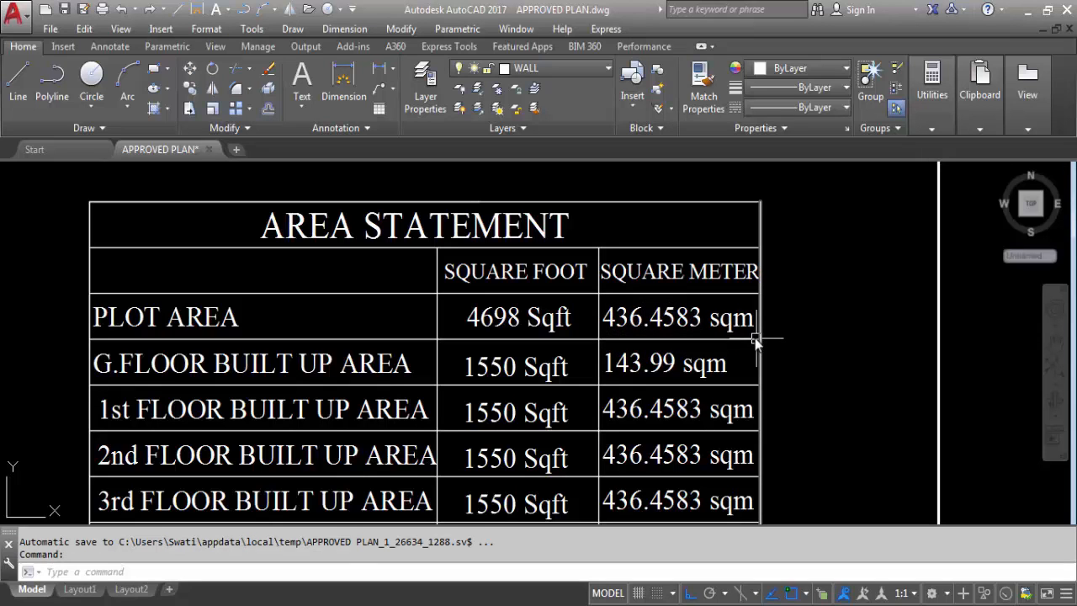
pyautogui.press('Escape')
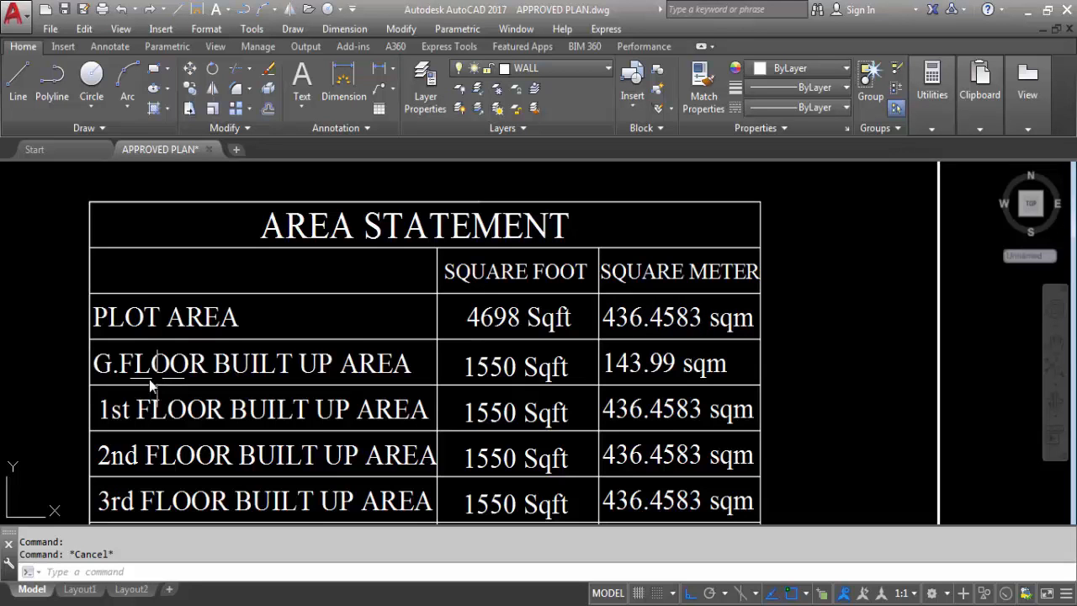
# - Find the ground floor built-up area in the Area Statement and in the ground floor plan title
pyautogui.scroll(-7, 475, 299)
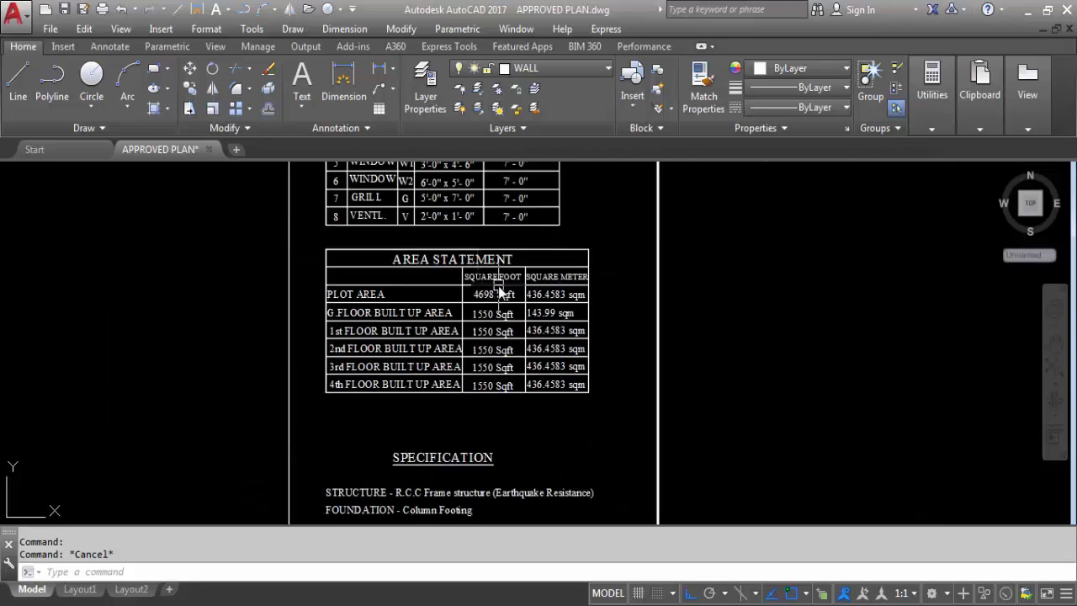
pyautogui.scroll(5, 173, 450)
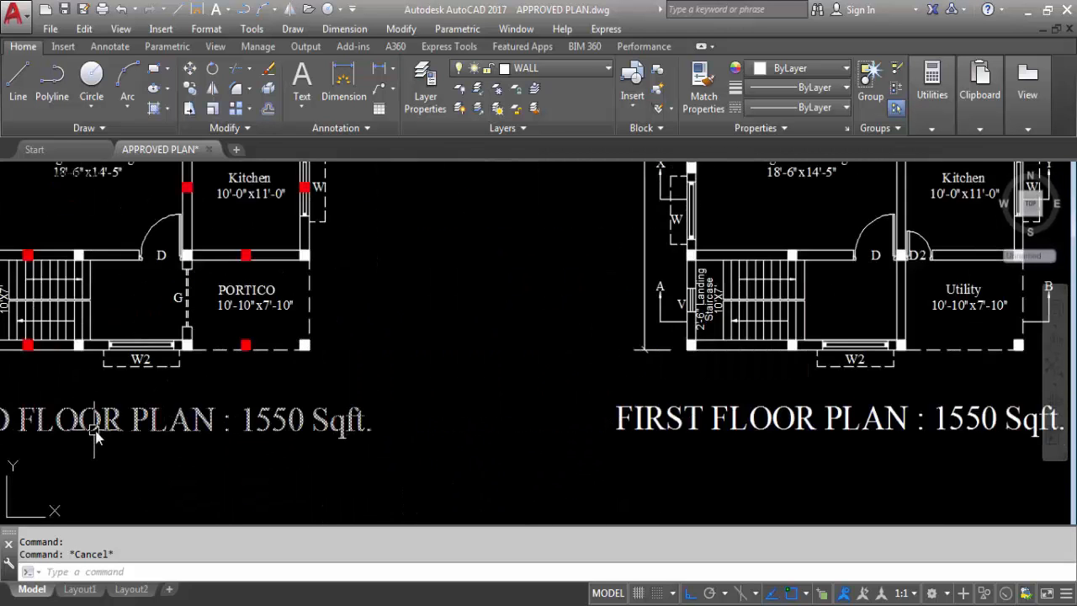
pyautogui.scroll(2, 234, 441)
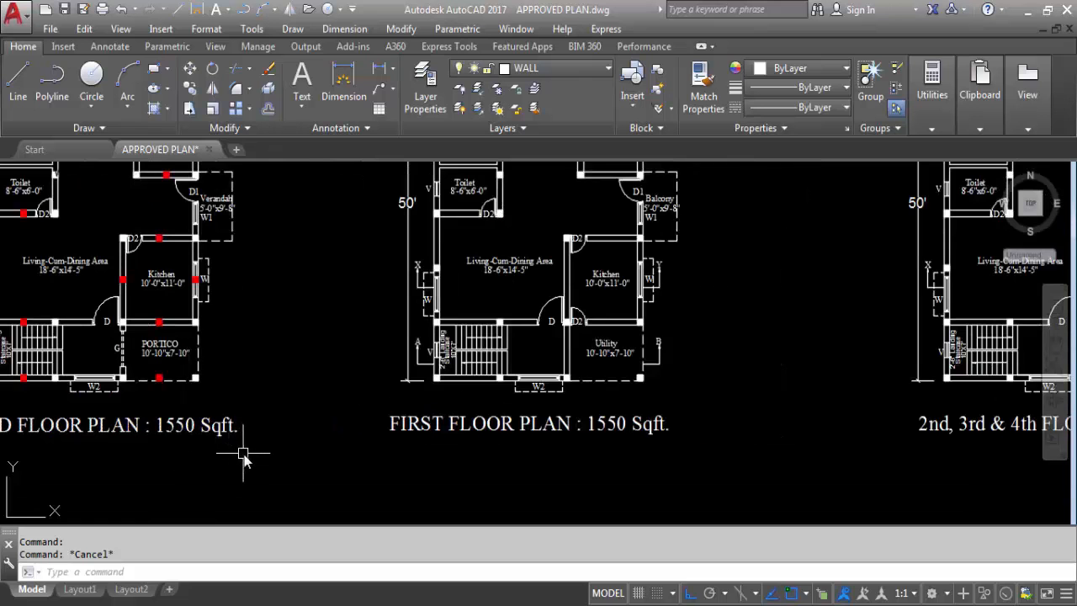
# - Examine the overall width and depth dimensions of the ground floor plan that give its built-up area
pyautogui.scroll(-3, 248, 459)
pyautogui.scroll(3, 181, 283)
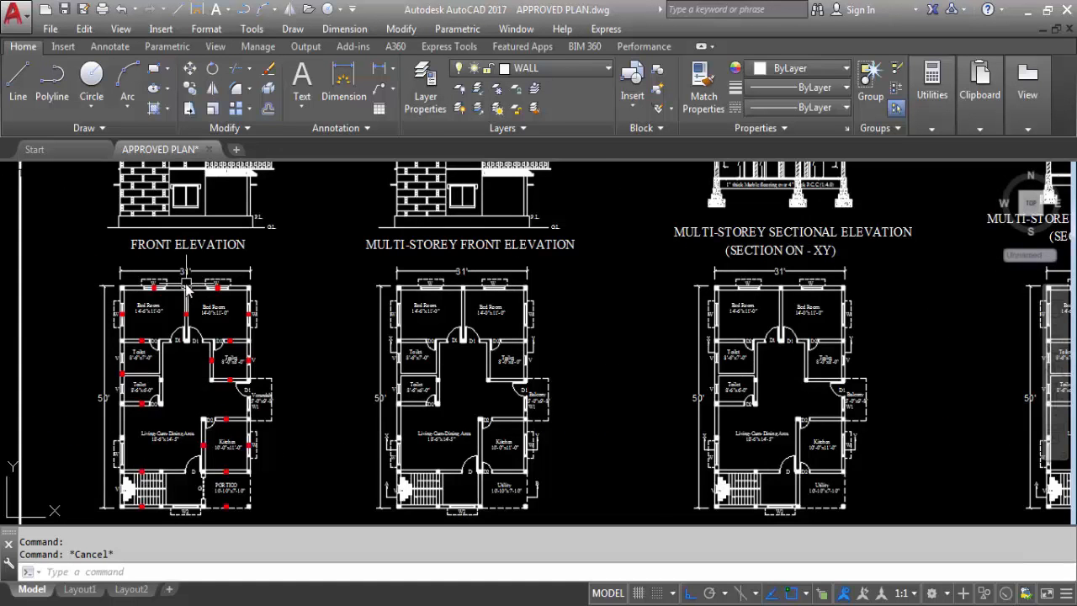
pyautogui.scroll(-3, 236, 278)
pyautogui.scroll(4, 239, 269)
pyautogui.scroll(-1, 242, 273)
pyautogui.scroll(2, 118, 509)
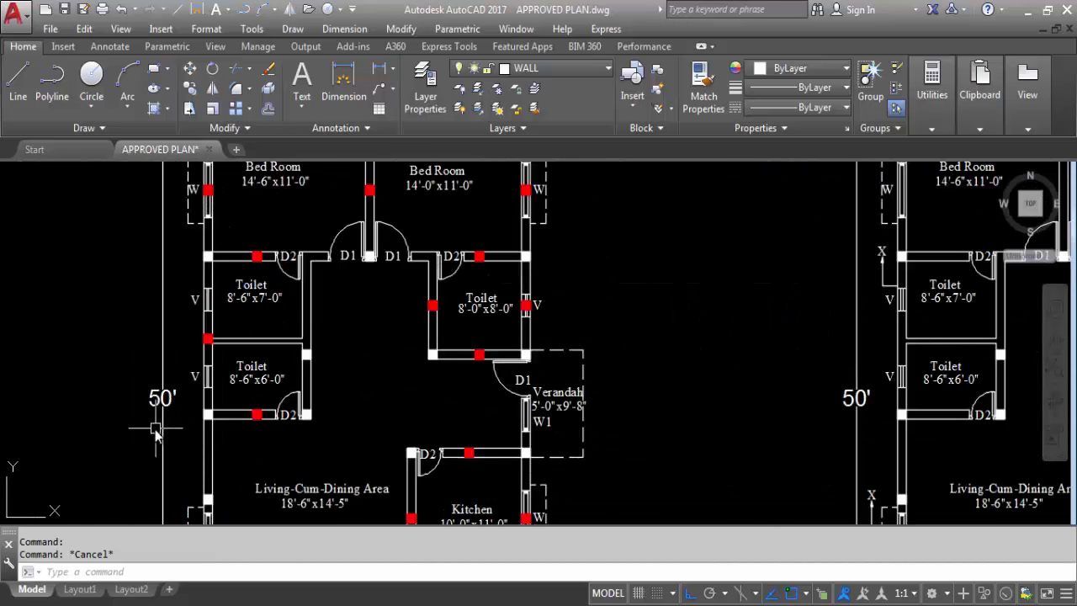
pyautogui.scroll(-4, 164, 425)
pyautogui.scroll(-3, 168, 429)
pyautogui.scroll(5, 198, 227)
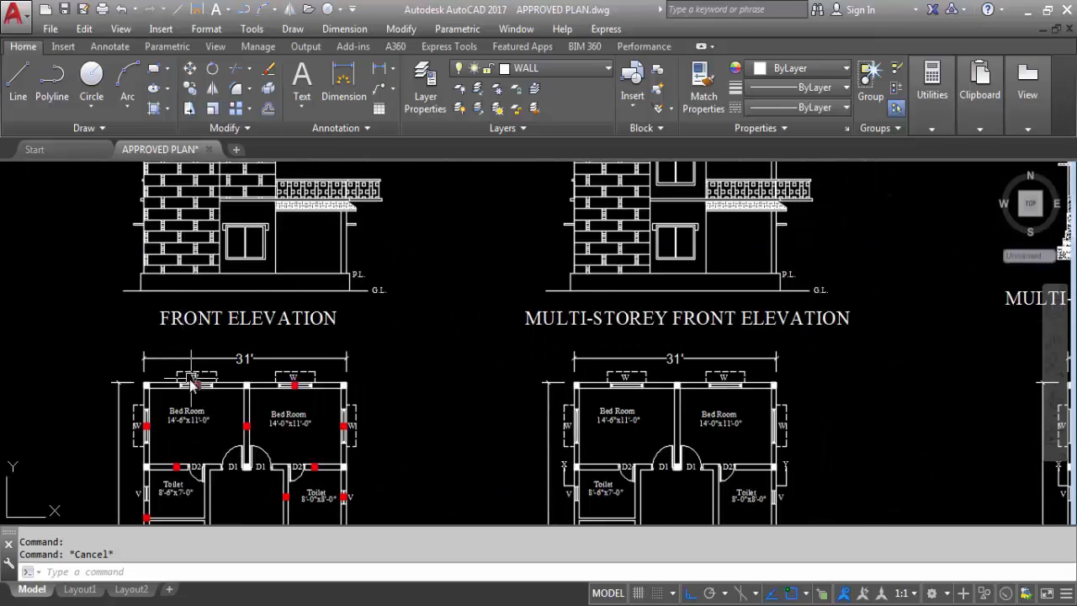
pyautogui.scroll(-2, 268, 313)
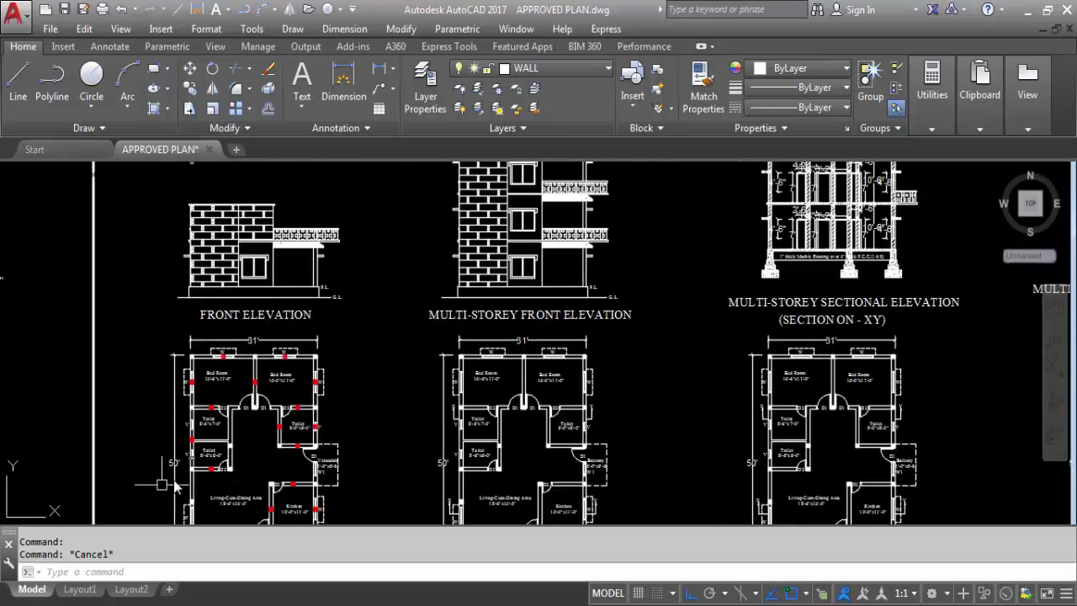
pyautogui.scroll(2, 153, 471)
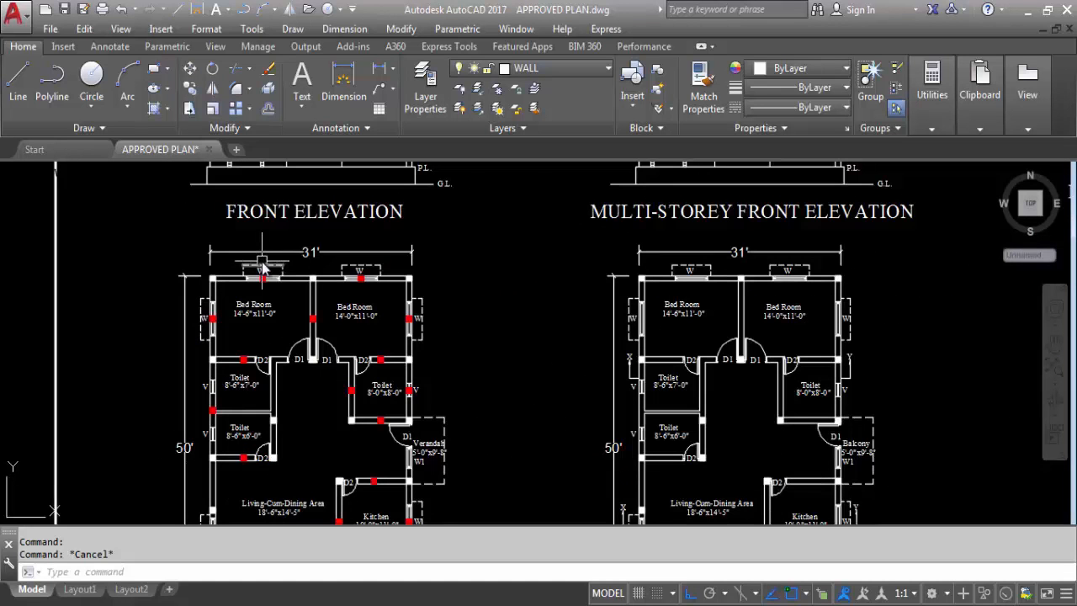
# - Compare the area in the ground floor plan title with the G.Floor built-up area row of the Area Statement
pyautogui.scroll(-2, 166, 331)
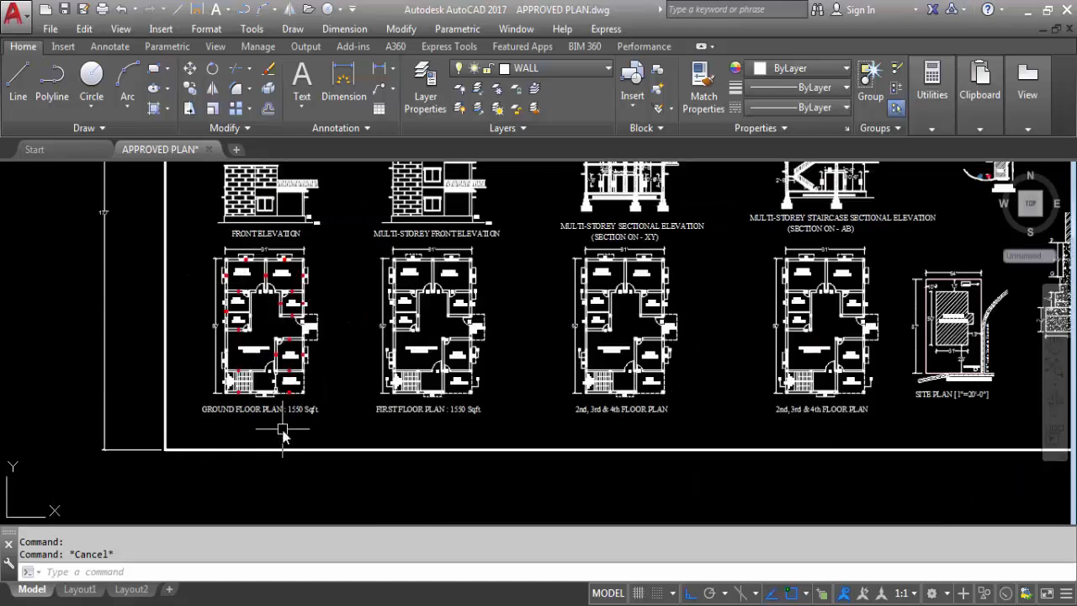
pyautogui.scroll(2, 297, 430)
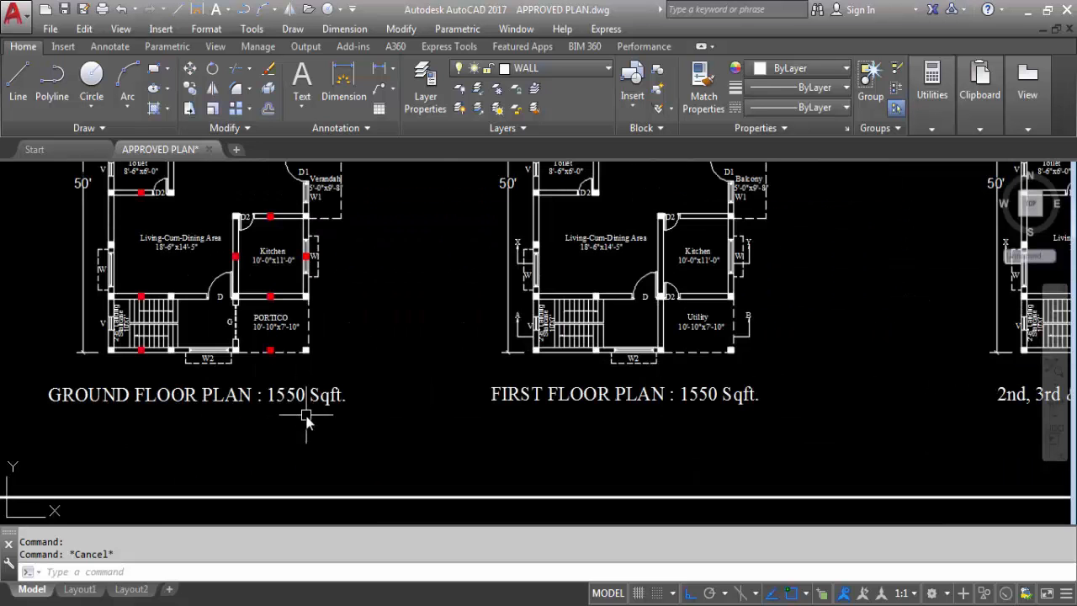
pyautogui.scroll(-3, 176, 419)
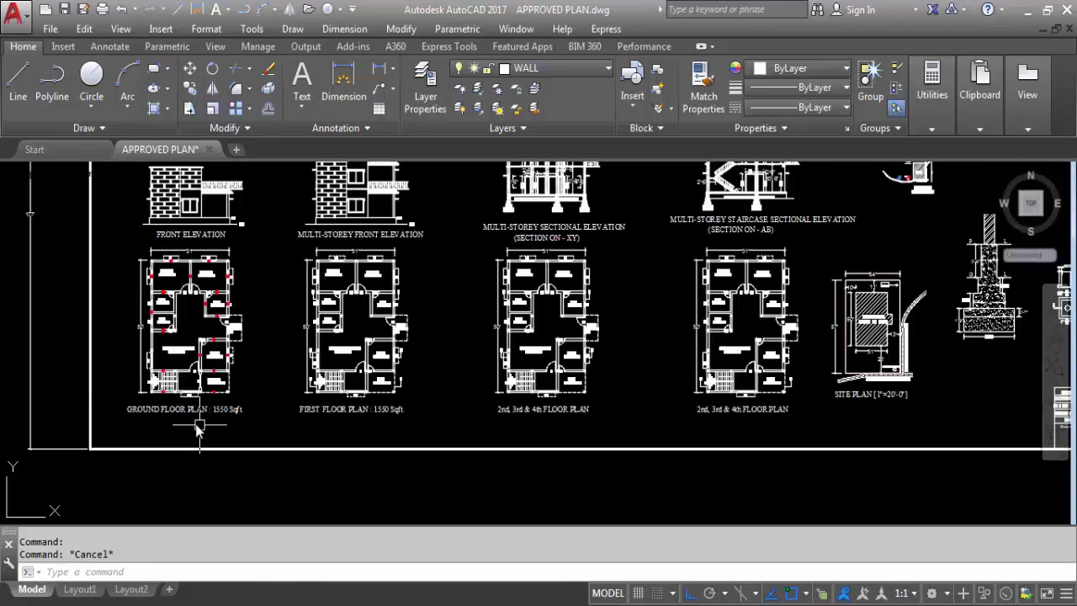
pyautogui.scroll(5, 782, 245)
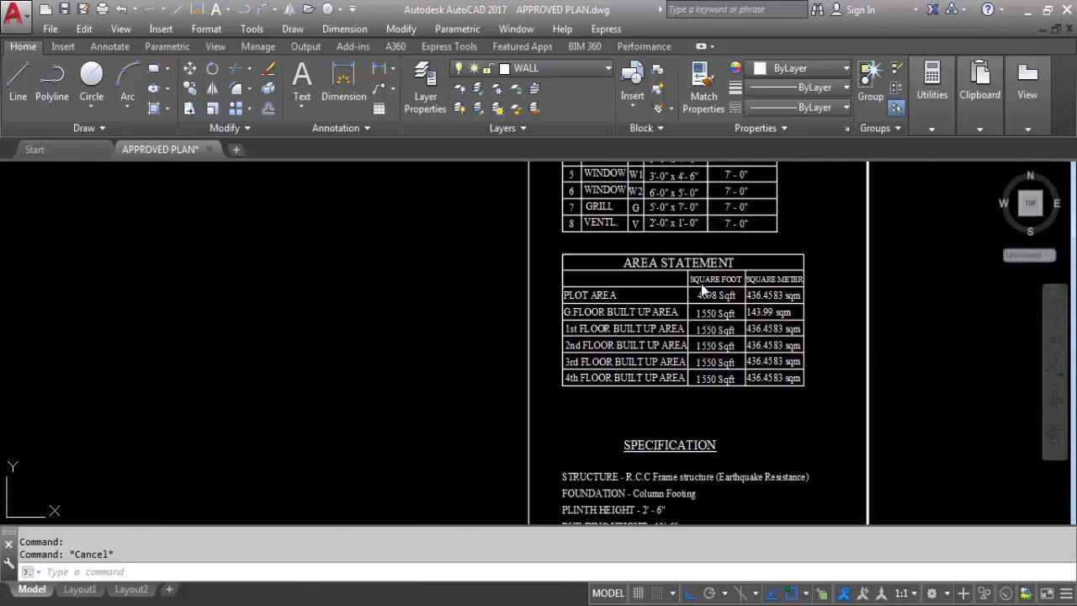
pyautogui.scroll(4, 726, 323)
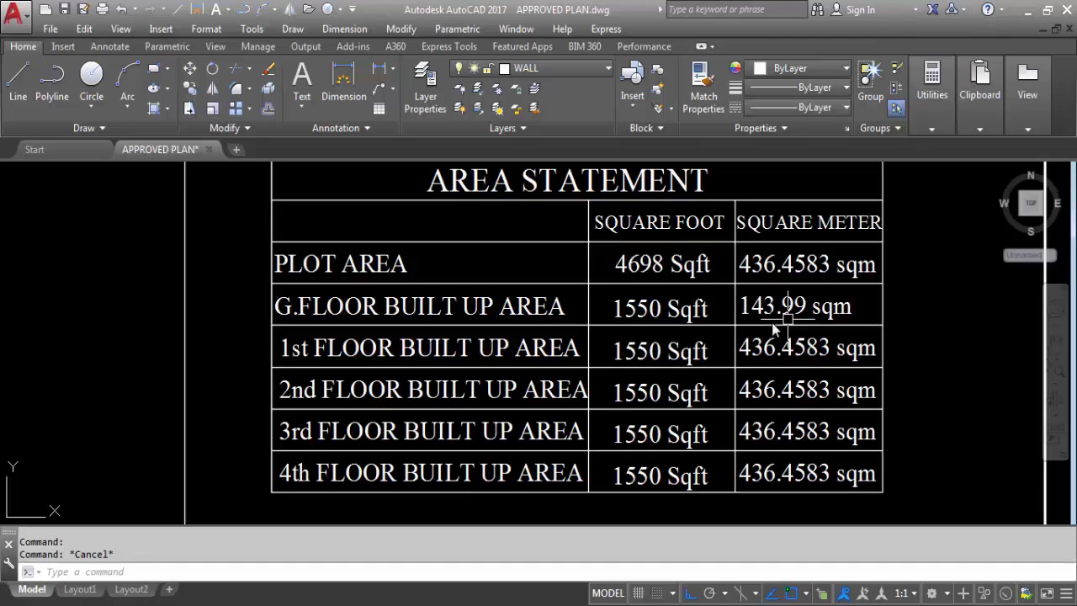
pyautogui.moveTo(842, 320)
pyautogui.scroll(-5, 587, 295)
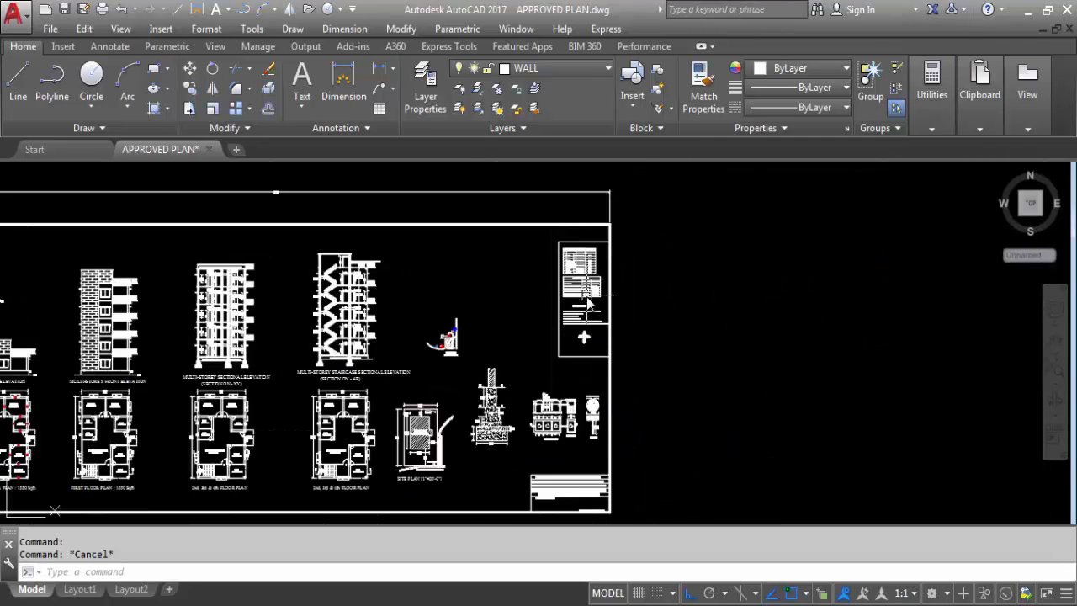
# - Copy the ground floor's 143.99 sqm entry in the Area Statement and replace the 1st floor's square metre entry with it
pyautogui.scroll(-2, 351, 386)
pyautogui.scroll(6, 102, 454)
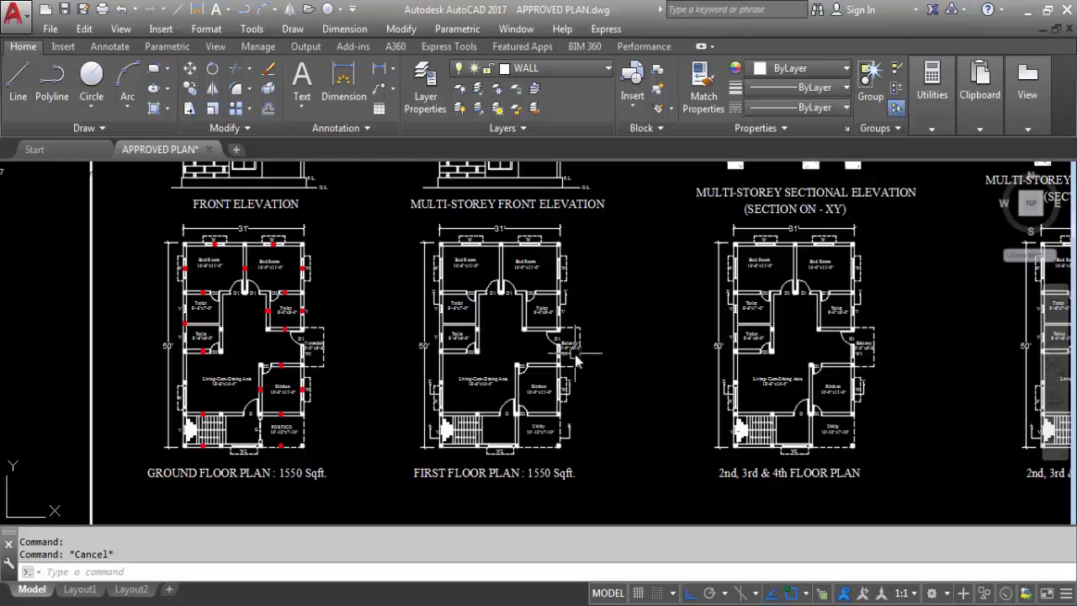
pyautogui.scroll(-5, 575, 358)
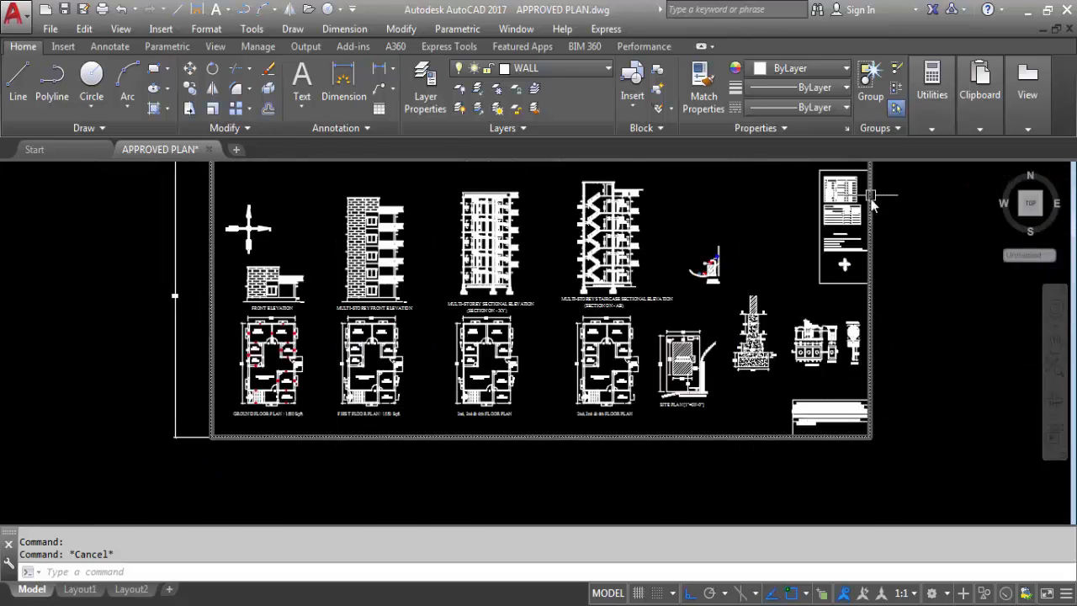
pyautogui.scroll(10, 870, 200)
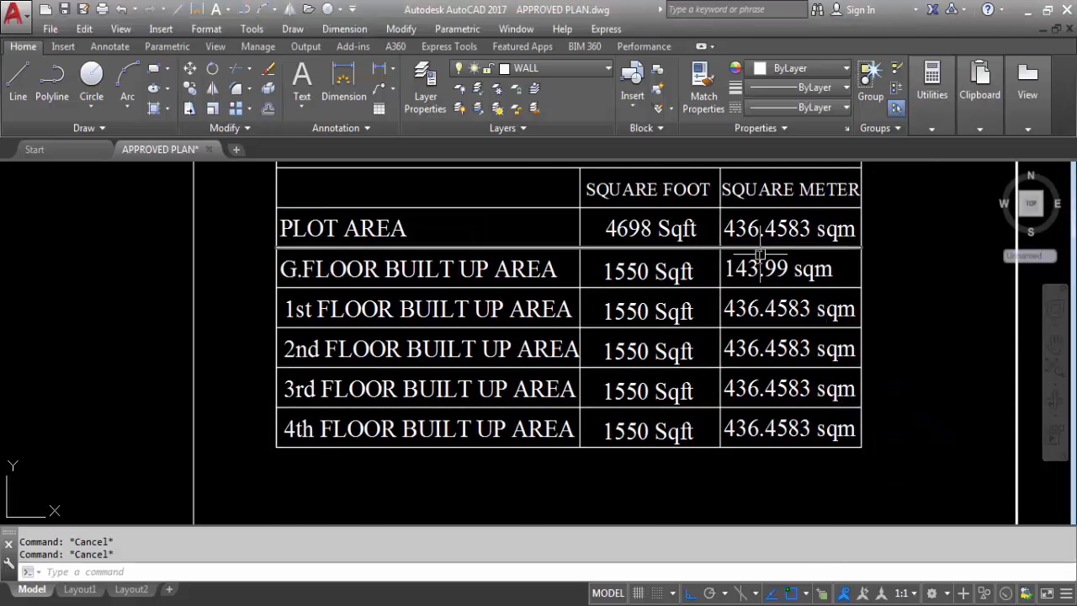
pyautogui.scroll(2, 744, 309)
pyautogui.scroll(-2, 792, 311)
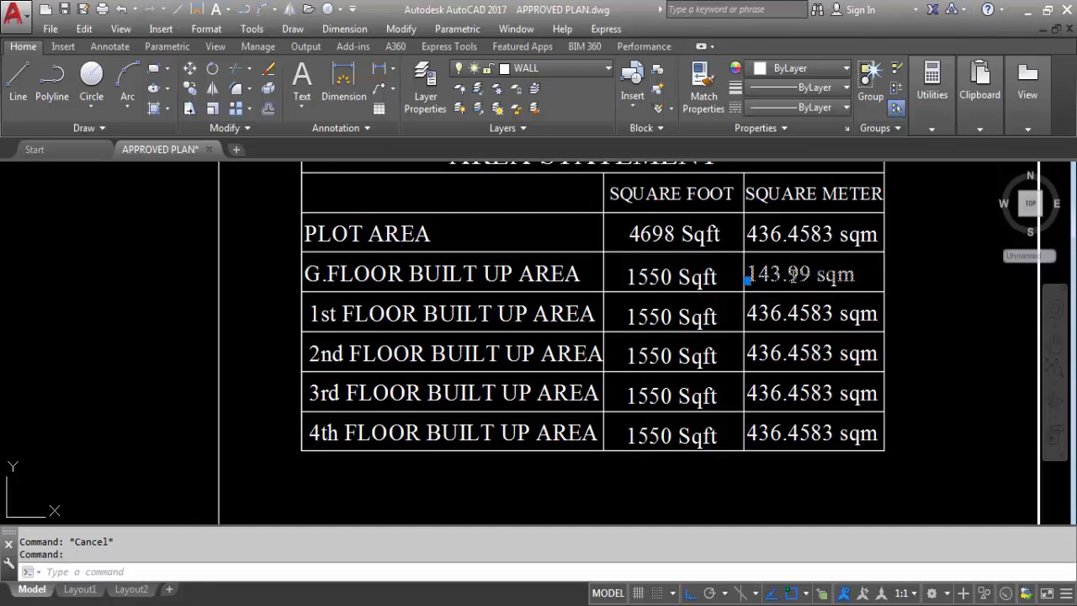
pyautogui.doubleClick(794, 281)
pyautogui.hotkey('ctrl', 'c')
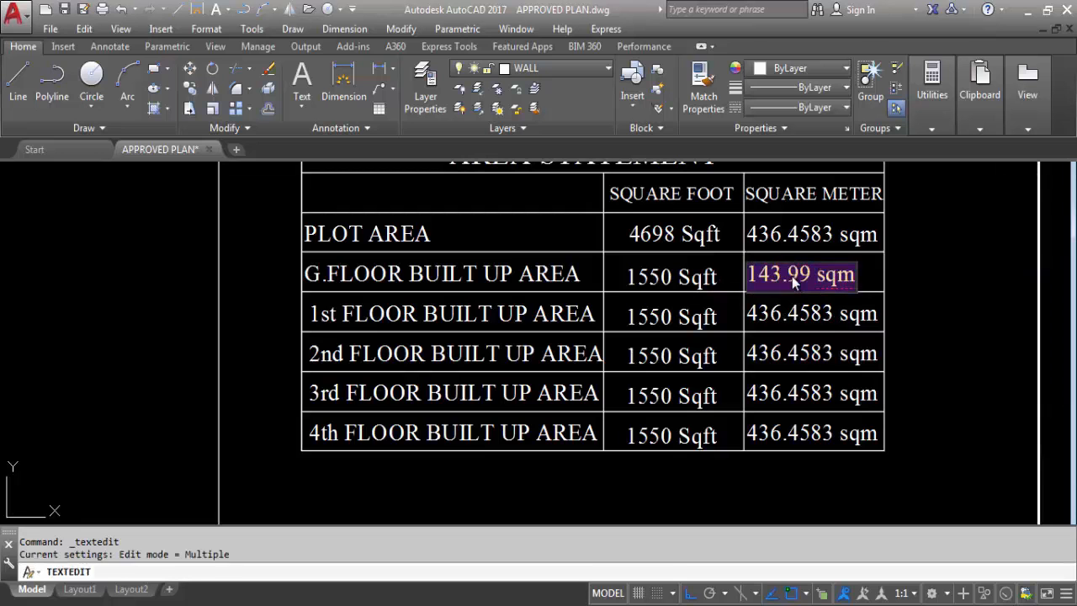
pyautogui.click(791, 358)
pyautogui.click(794, 333)
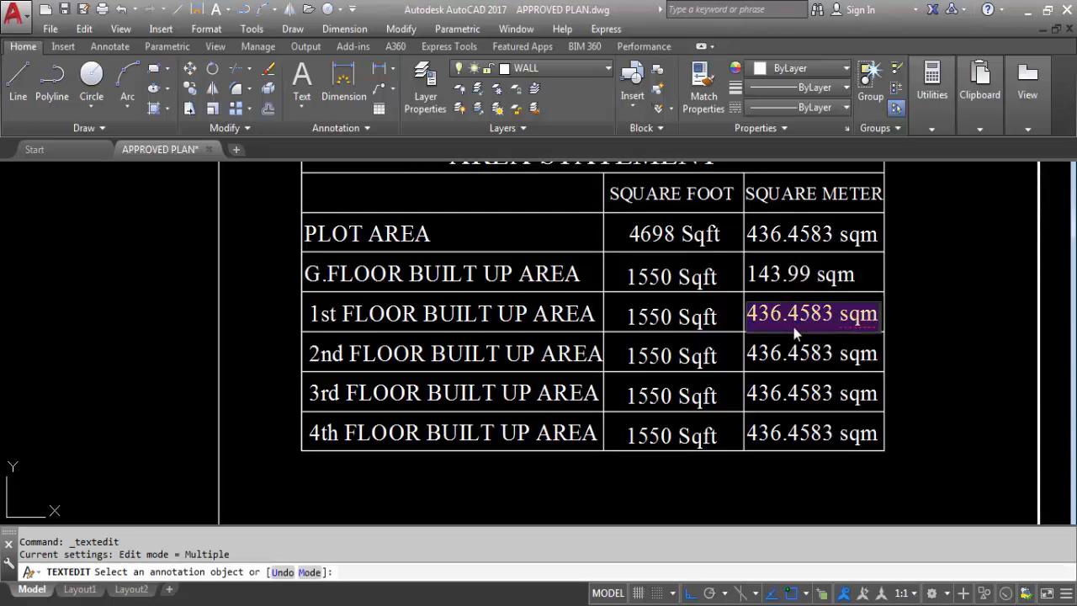
pyautogui.hotkey('ctrl', 'v')
pyautogui.click(836, 389)
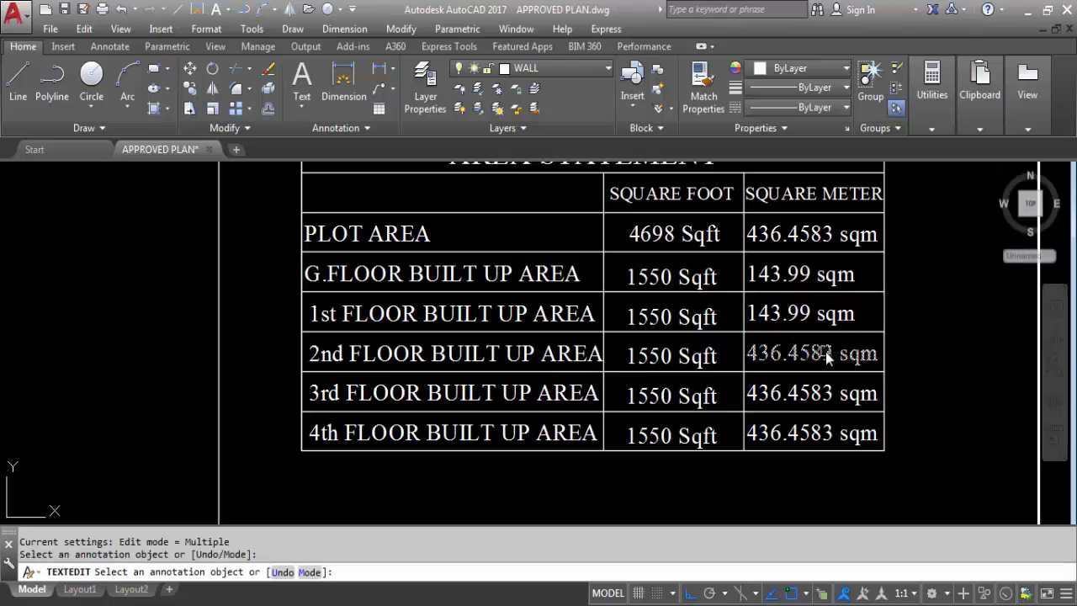
# - Set the square metre entries of the 2nd, 3rd and 4th floor built-up areas to 143.99 sqm
pyautogui.click(829, 356)
pyautogui.hotkey('ctrl', 'v')
pyautogui.click(828, 402)
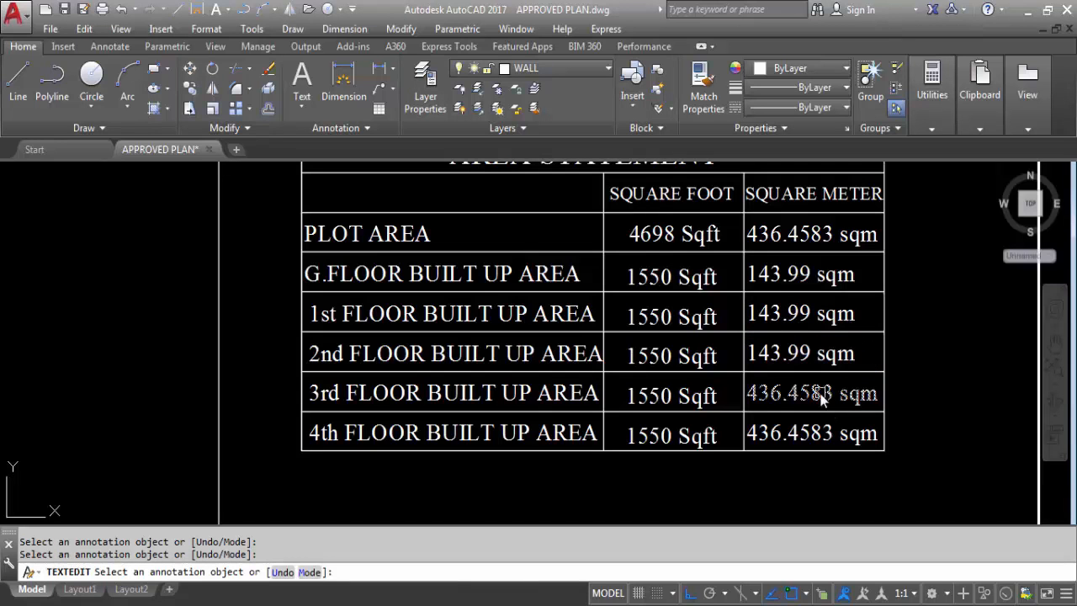
pyautogui.click(823, 401)
pyautogui.hotkey('ctrl', 'v')
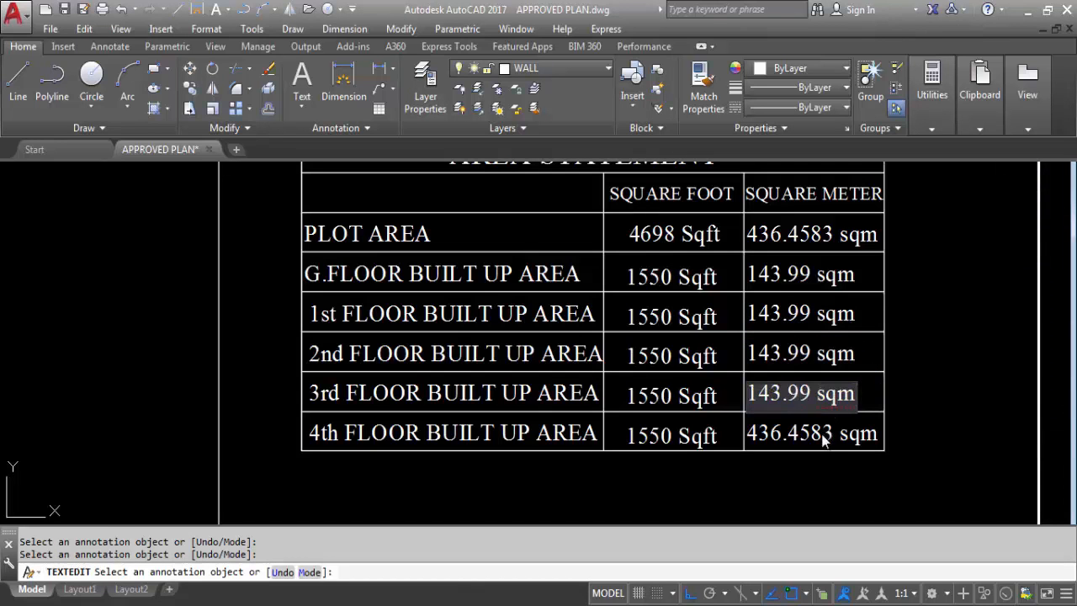
pyautogui.click(824, 435)
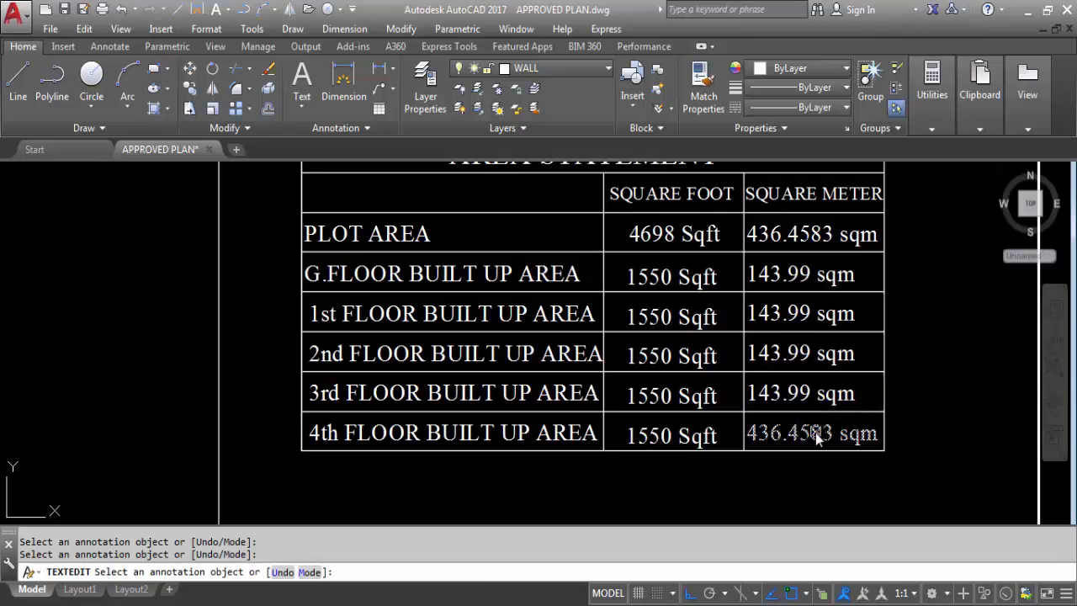
pyautogui.click(860, 433)
pyautogui.hotkey('ctrl', 'v')
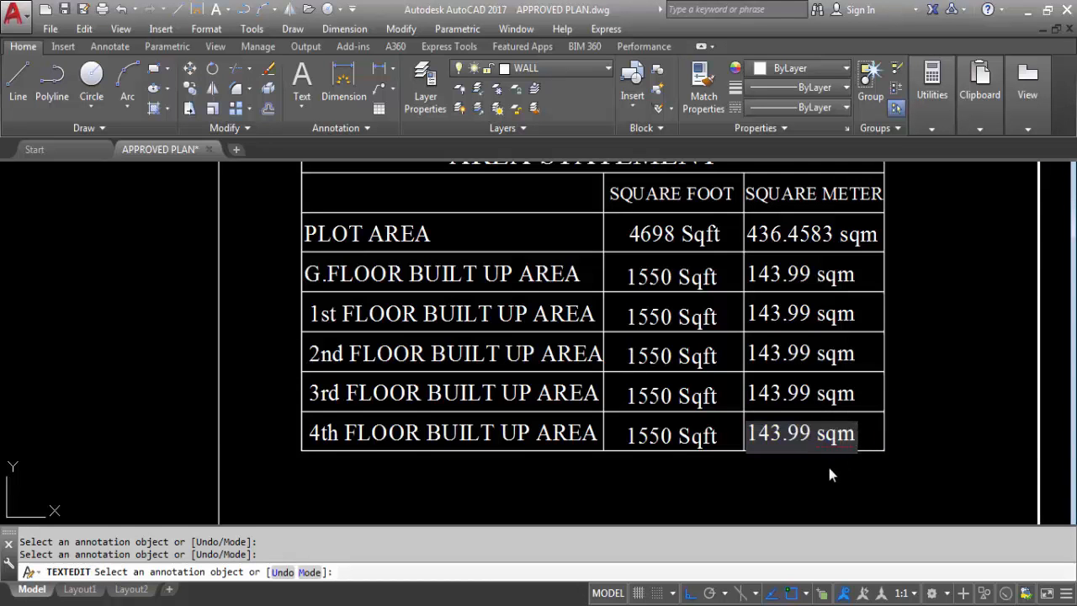
pyautogui.click(829, 457)
pyautogui.press('Escape')
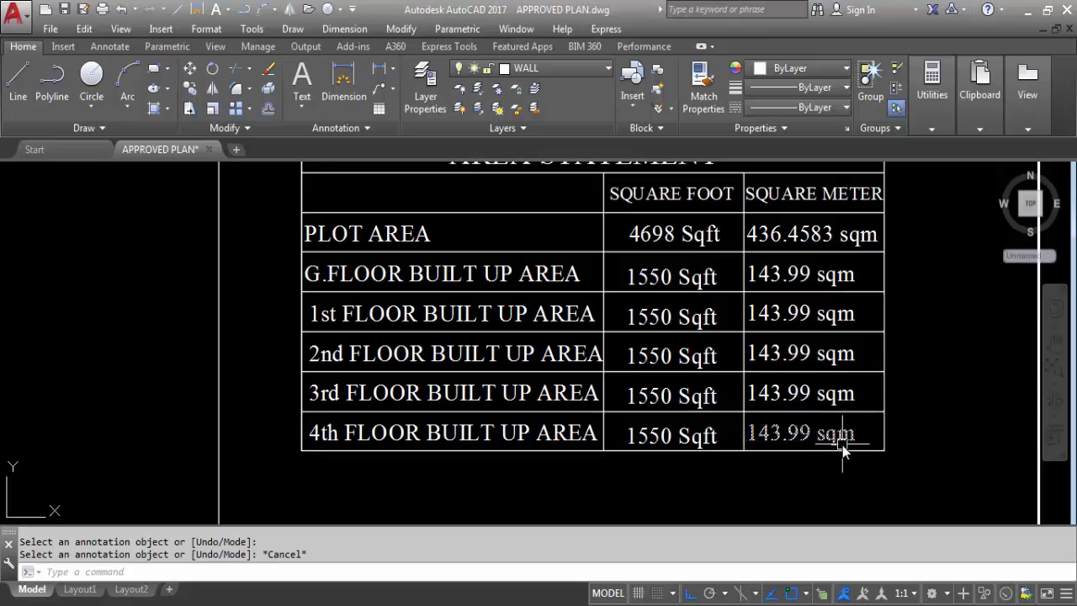
# - Review the plot area and built-up area rows of the Area Statement in both square feet and square metres
pyautogui.scroll(-5, 688, 299)
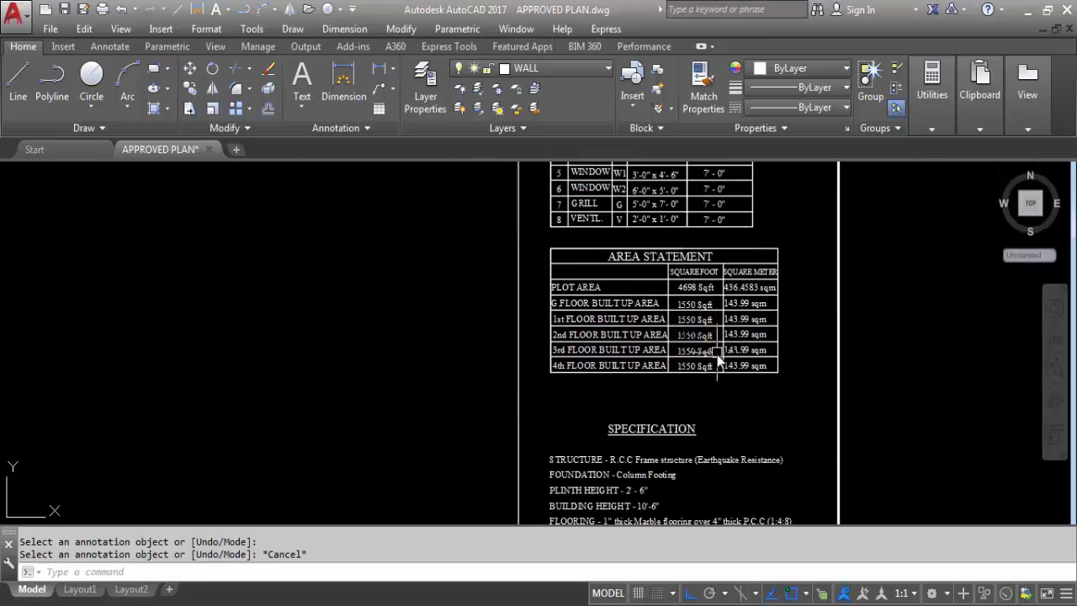
pyautogui.scroll(3, 689, 311)
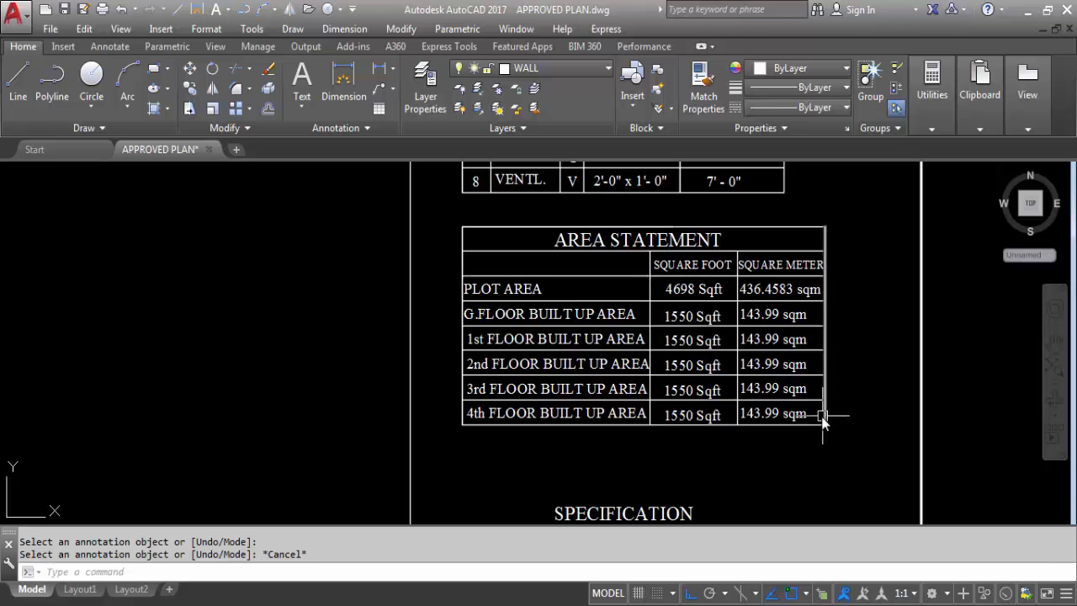
pyautogui.scroll(-2, 675, 191)
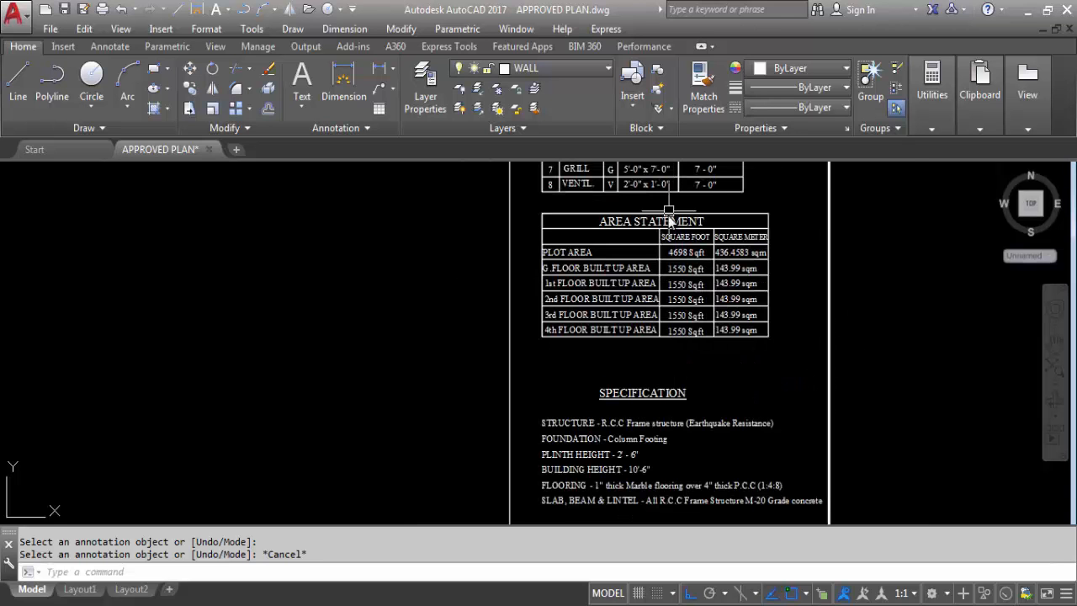
pyautogui.scroll(2, 653, 510)
pyautogui.scroll(-2, 638, 314)
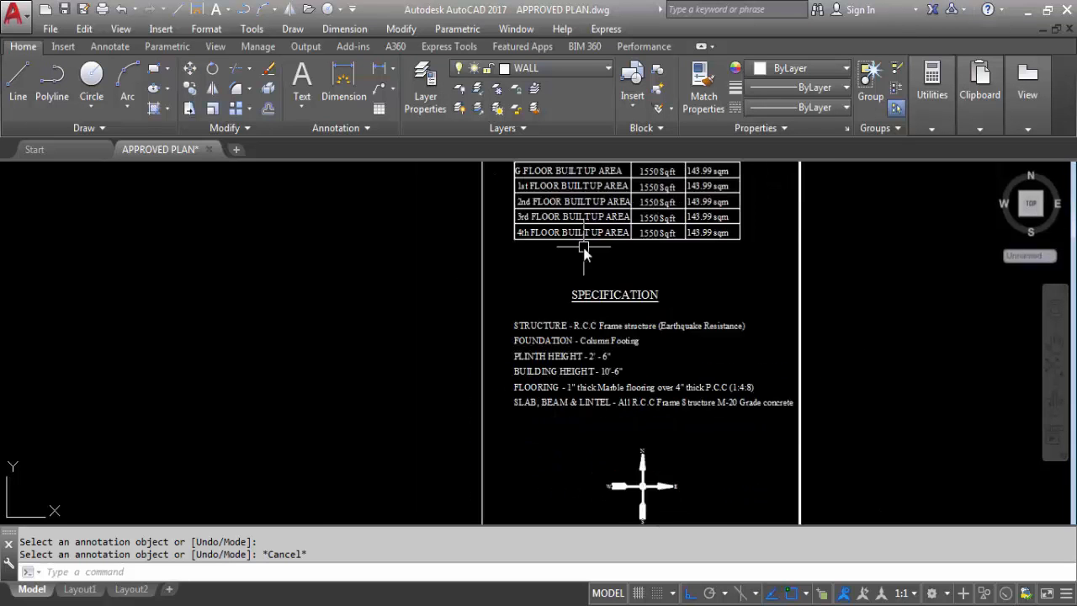
pyautogui.scroll(2, 596, 389)
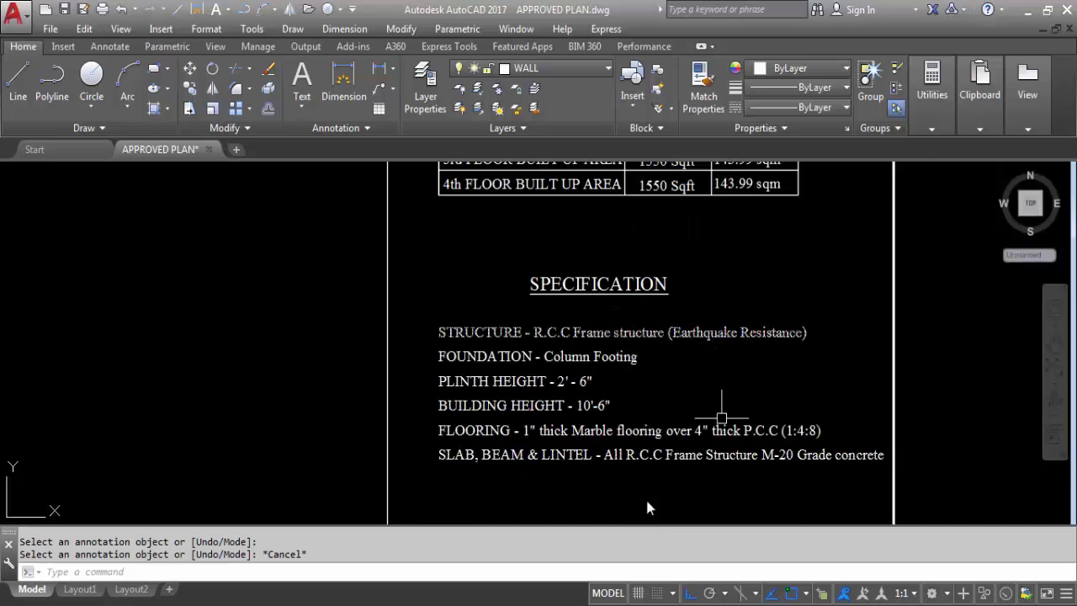
pyautogui.scroll(-5, 684, 399)
pyautogui.scroll(-2, 488, 299)
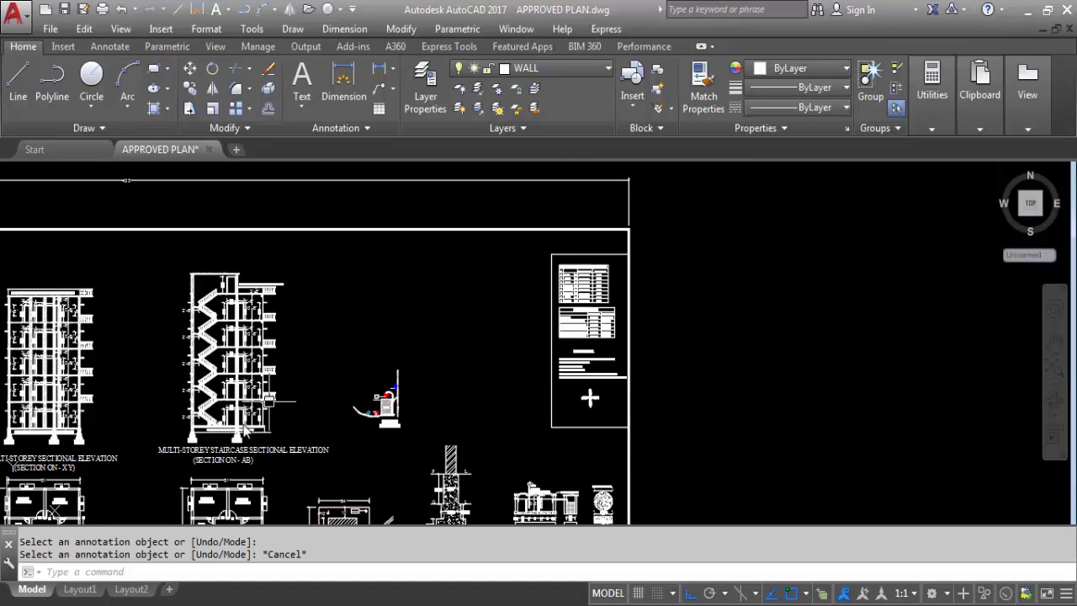
pyautogui.scroll(6, 604, 282)
pyautogui.scroll(2, 605, 281)
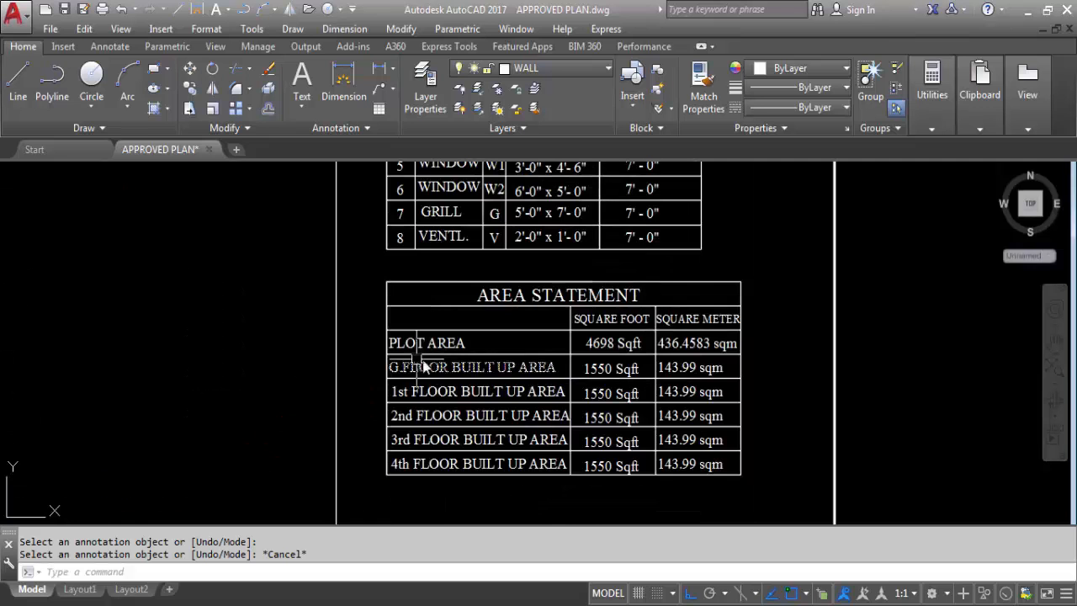
# - Read the Specification notes on structure, foundation, plinth and building height, flooring, and slab, beam and lintel concrete
pyautogui.scroll(-4, 471, 412)
pyautogui.scroll(4, 473, 368)
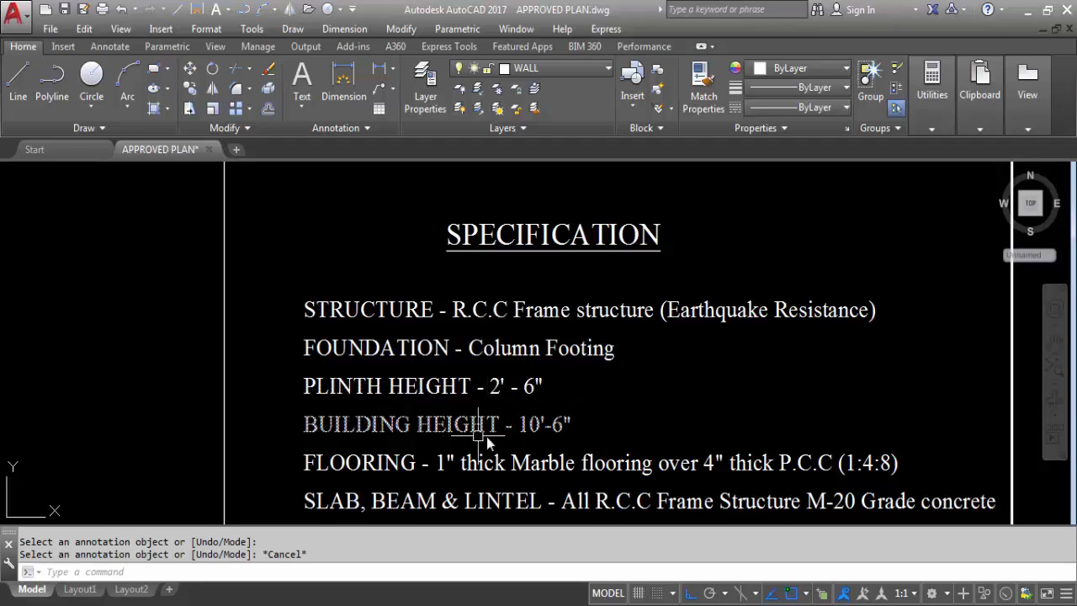
pyautogui.scroll(-1, 478, 311)
pyautogui.scroll(1, 444, 424)
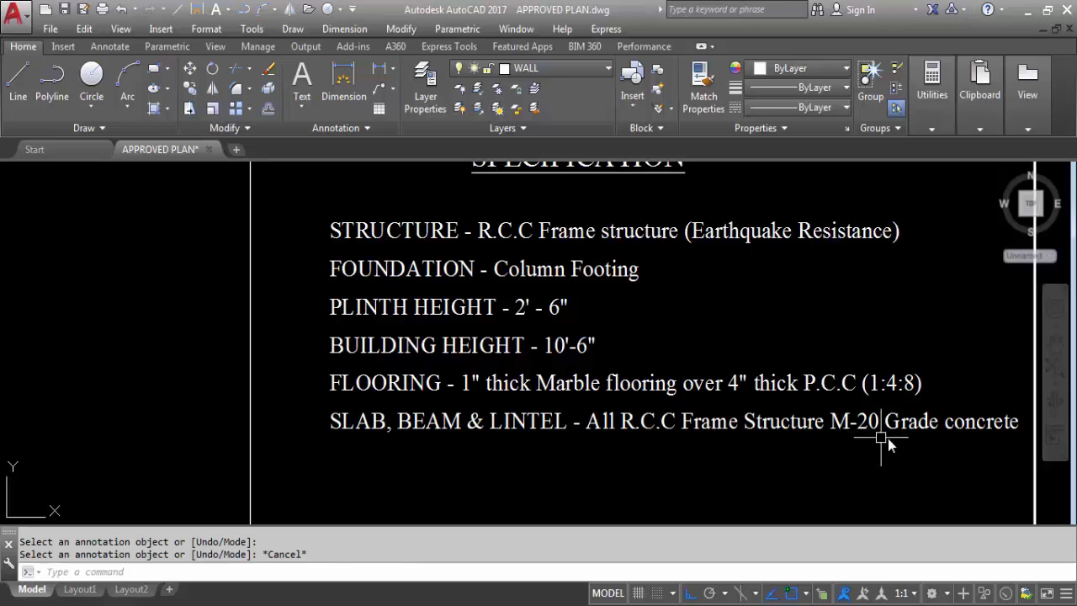
pyautogui.scroll(-2, 589, 336)
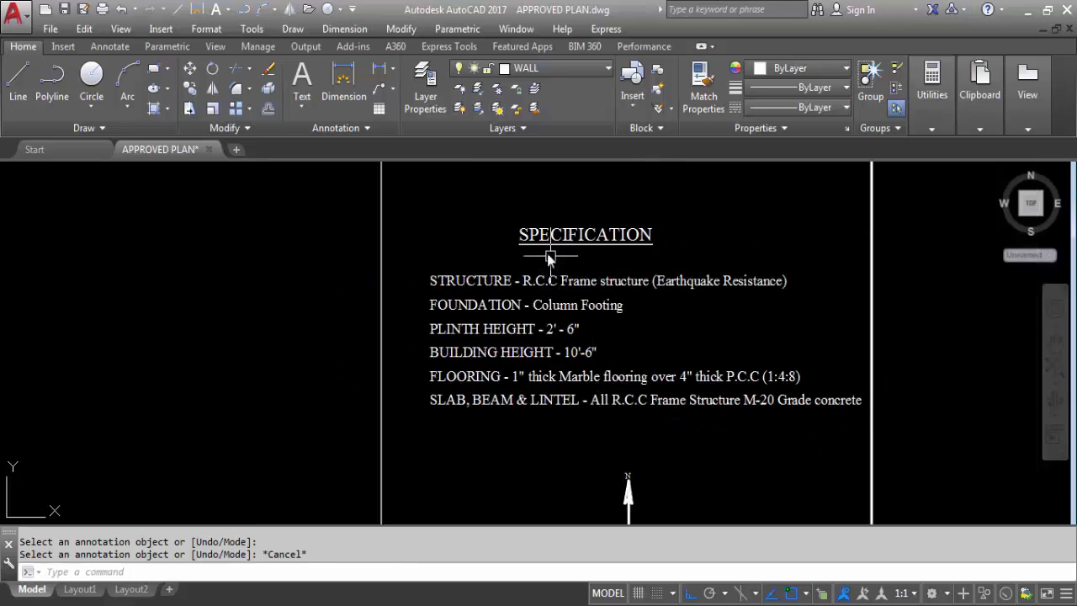
# - Examine the compass direction symbol below the Specification notes
pyautogui.scroll(-4, 547, 253)
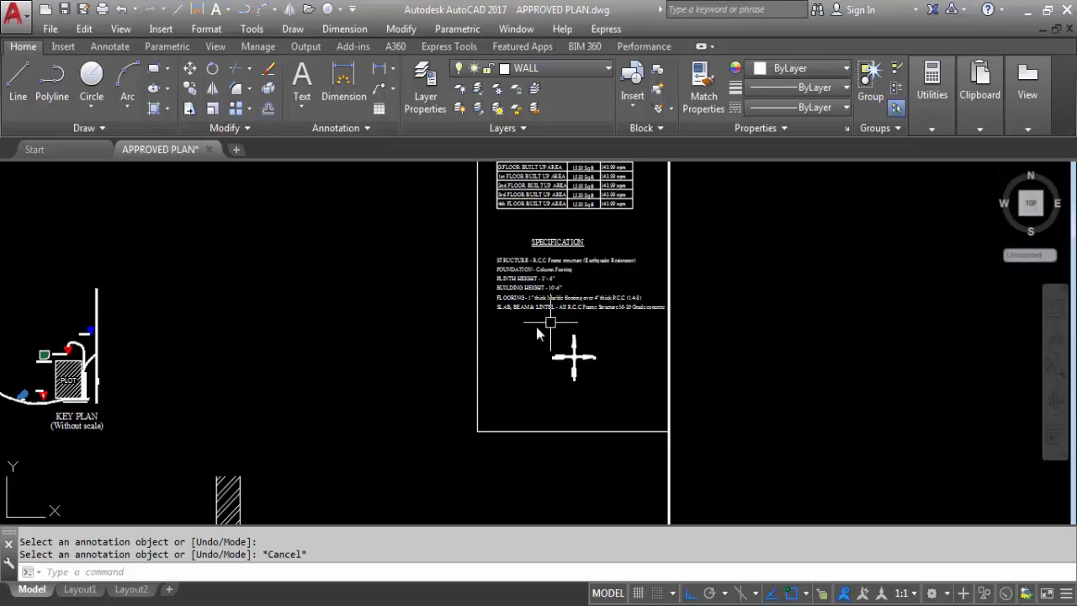
pyautogui.scroll(-2, 580, 353)
pyautogui.scroll(5, 553, 289)
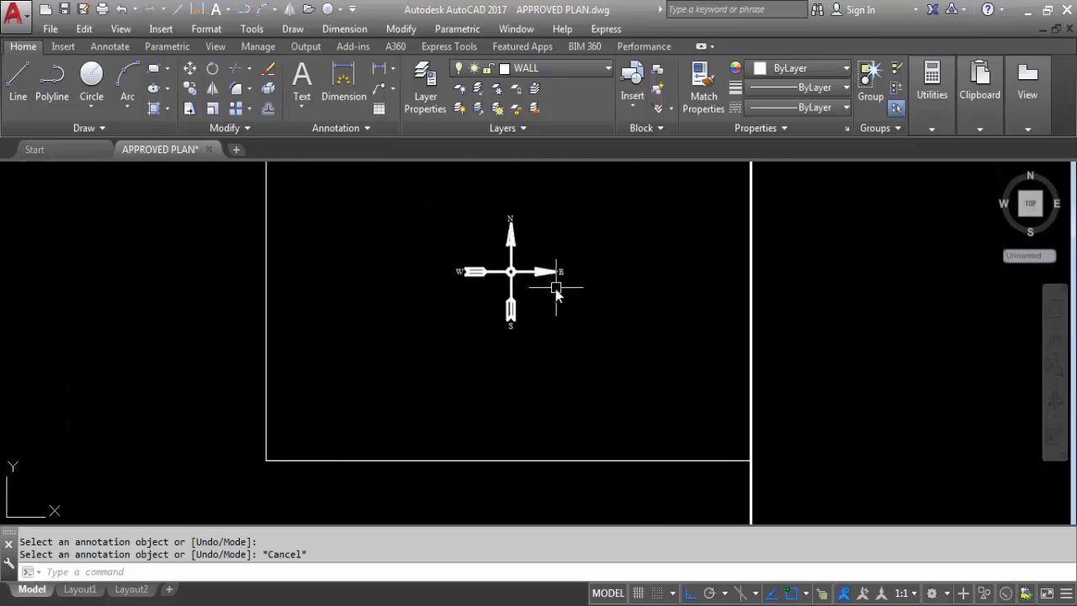
pyautogui.scroll(-1, 537, 355)
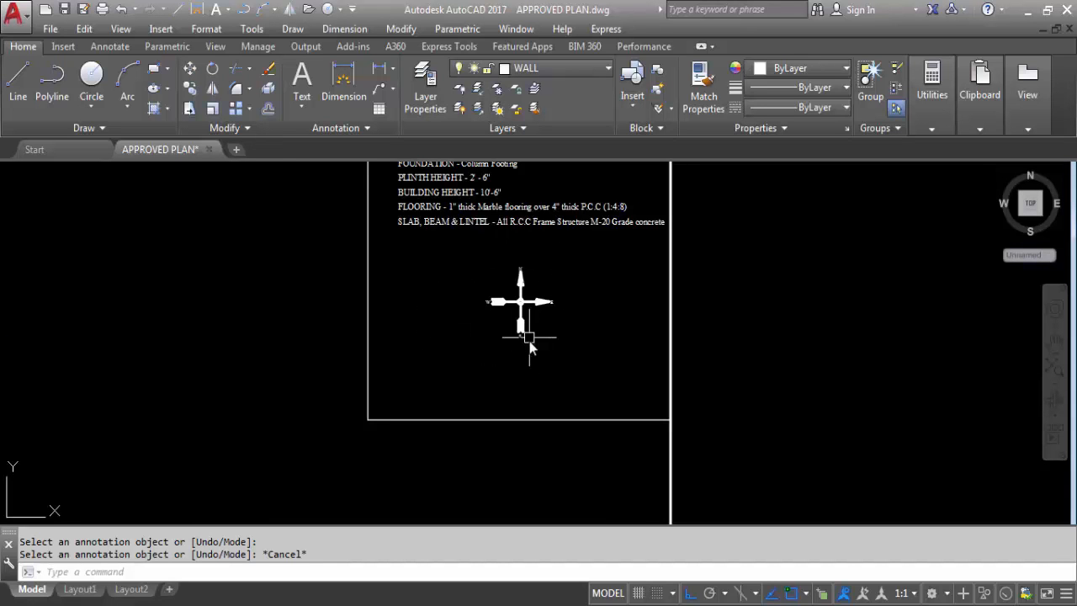
pyautogui.click(523, 324)
pyautogui.scroll(-3, 645, 206)
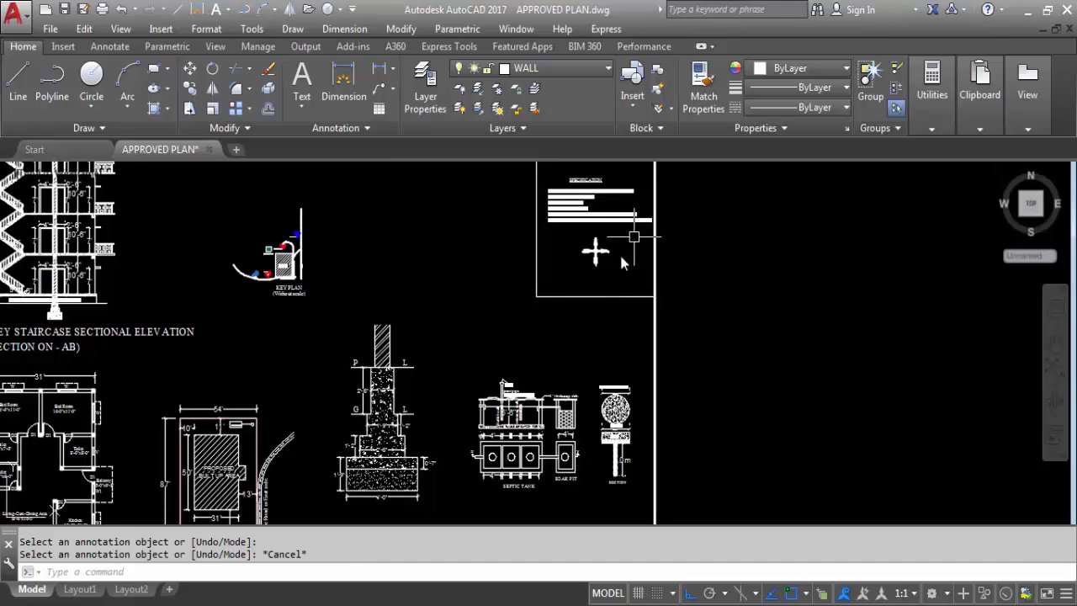
pyautogui.scroll(-1, 596, 264)
pyautogui.scroll(2, 589, 300)
pyautogui.scroll(1, 593, 244)
pyautogui.scroll(-1, 618, 373)
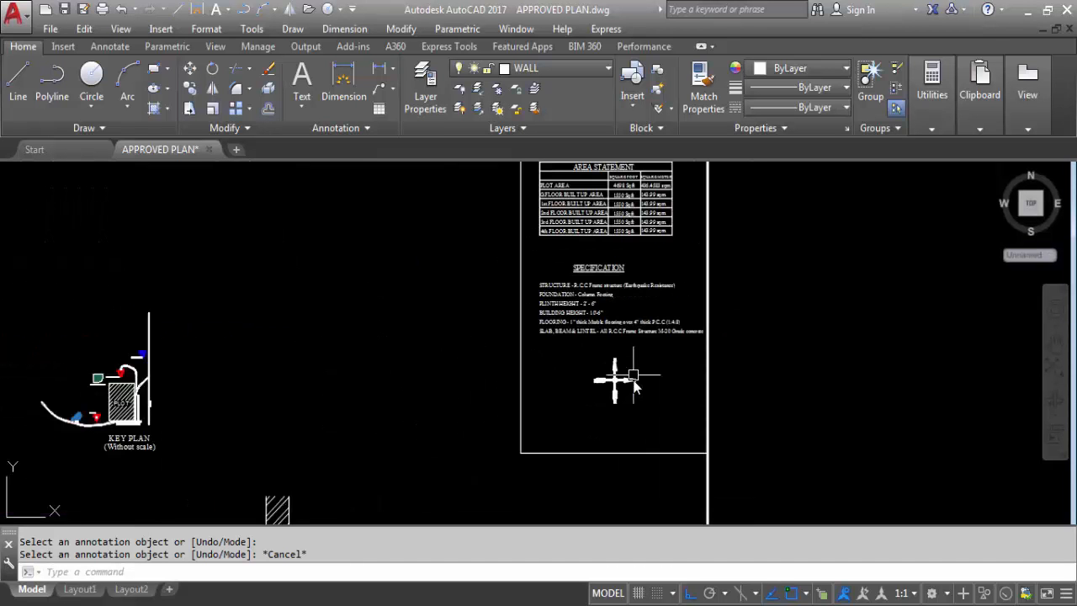
# - Look over the complete approval sheet and its title block describing the proposed G+4 residential construction
pyautogui.scroll(-3, 644, 345)
pyautogui.scroll(-2, 644, 347)
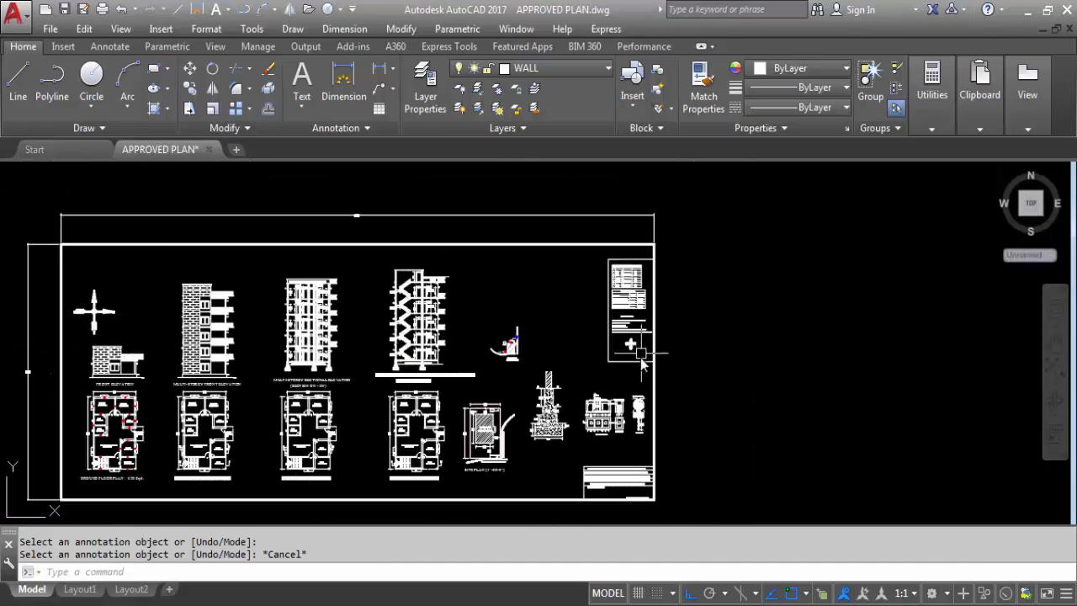
pyautogui.scroll(-1, 631, 319)
pyautogui.scroll(3, 614, 308)
pyautogui.scroll(-2, 614, 308)
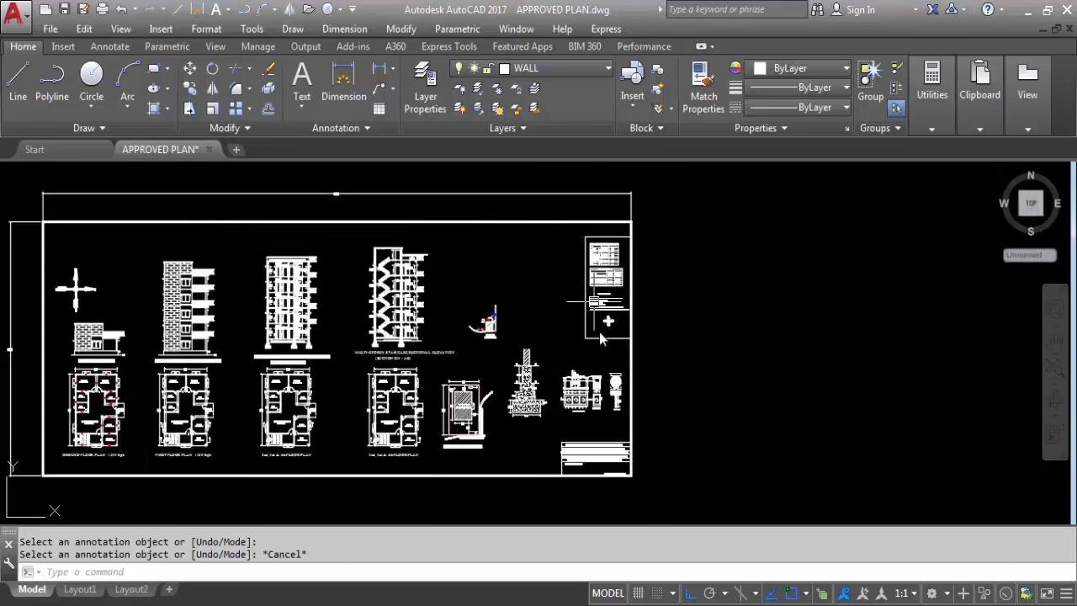
pyautogui.scroll(-2, 589, 362)
pyautogui.scroll(3, 600, 460)
pyautogui.scroll(2, 599, 461)
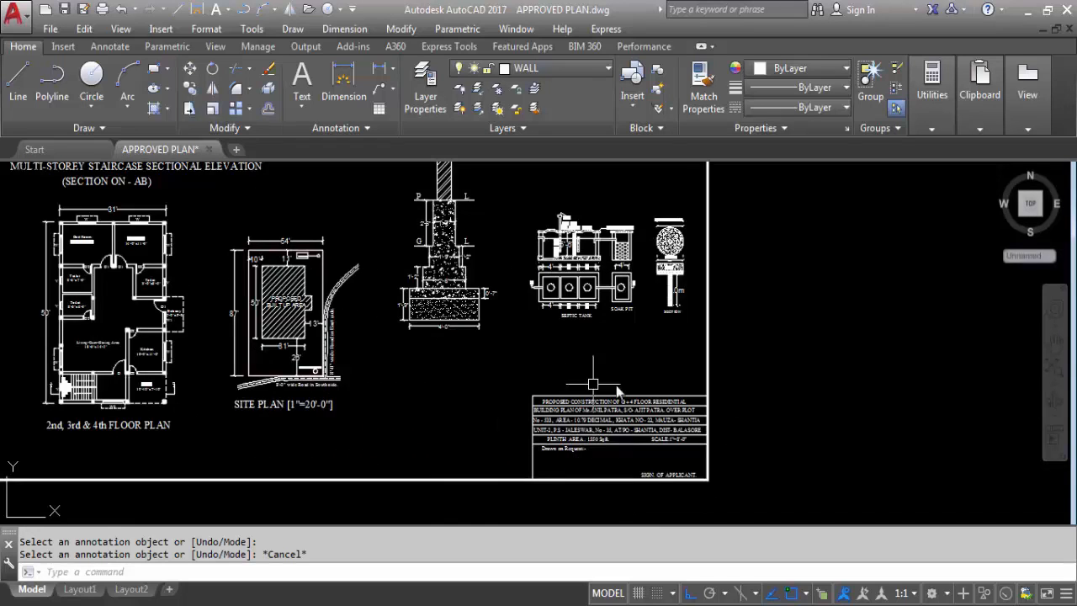
# - Review the door and window schedule, the Area Statement and the Specification together
pyautogui.scroll(-2, 642, 489)
pyautogui.scroll(4, 648, 228)
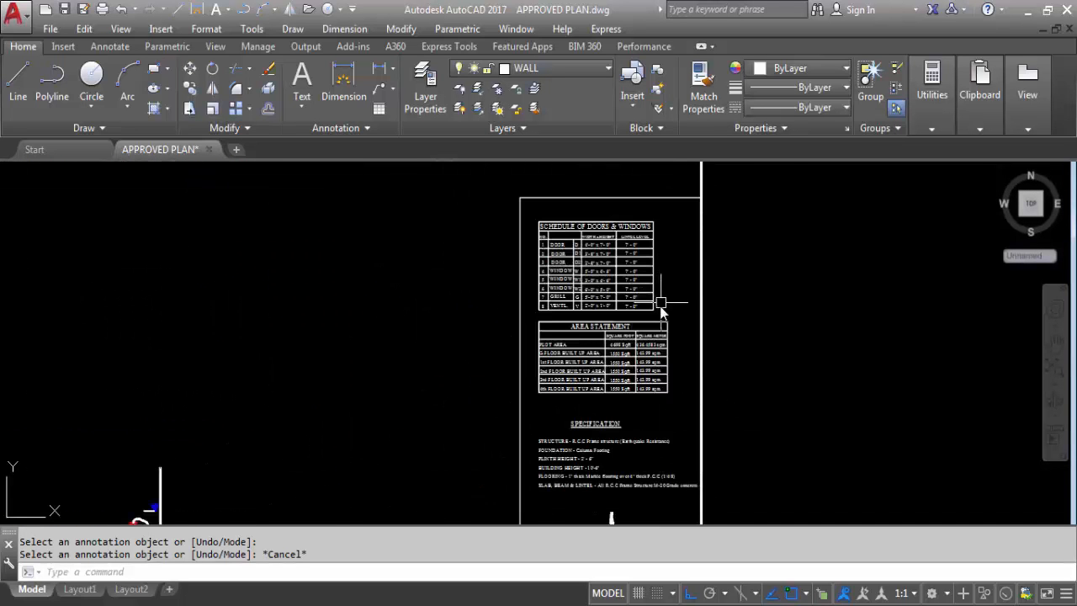
pyautogui.scroll(2, 545, 230)
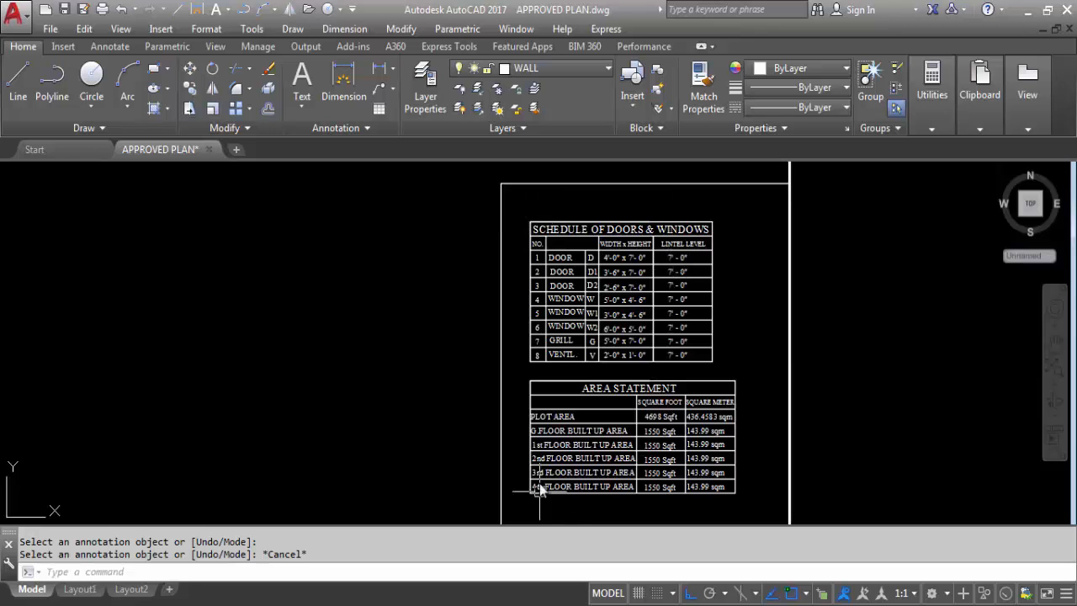
pyautogui.scroll(-2, 589, 269)
pyautogui.scroll(2, 615, 468)
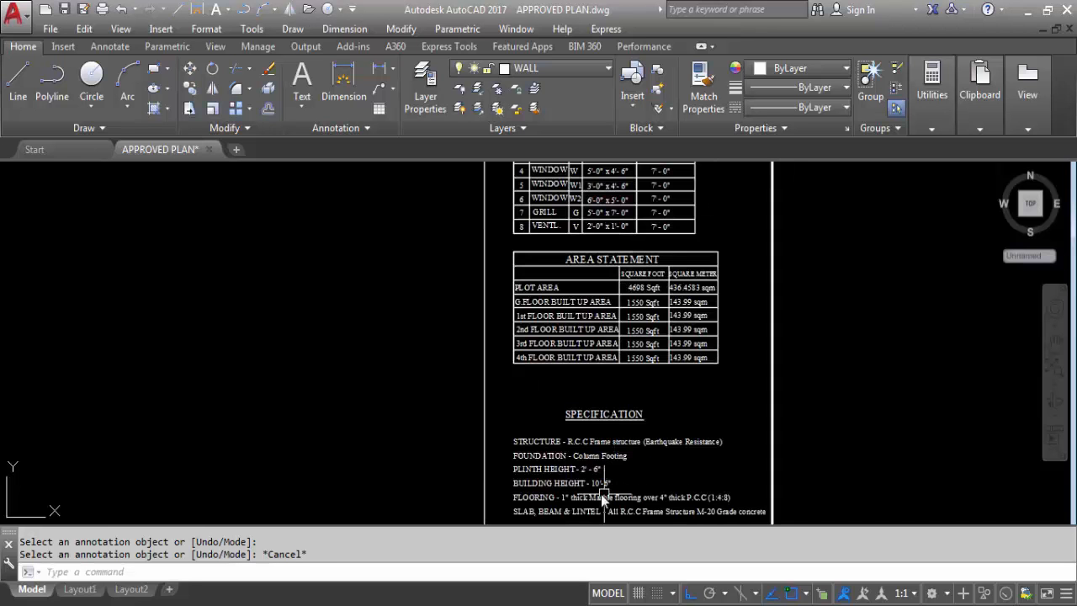
pyautogui.scroll(-3, 534, 277)
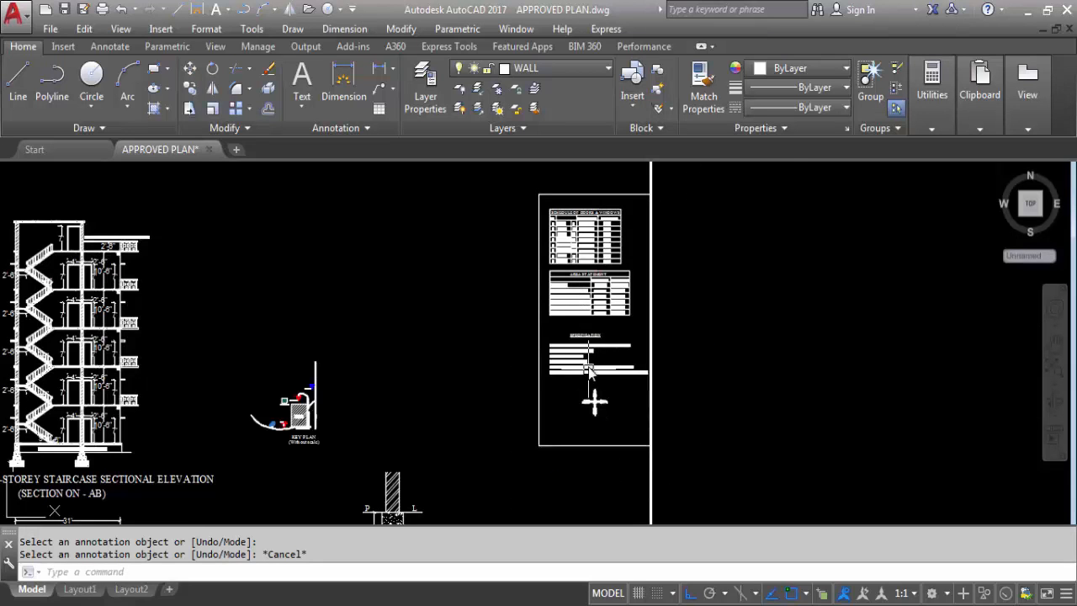
pyautogui.scroll(-2, 593, 387)
pyautogui.scroll(-2, 591, 374)
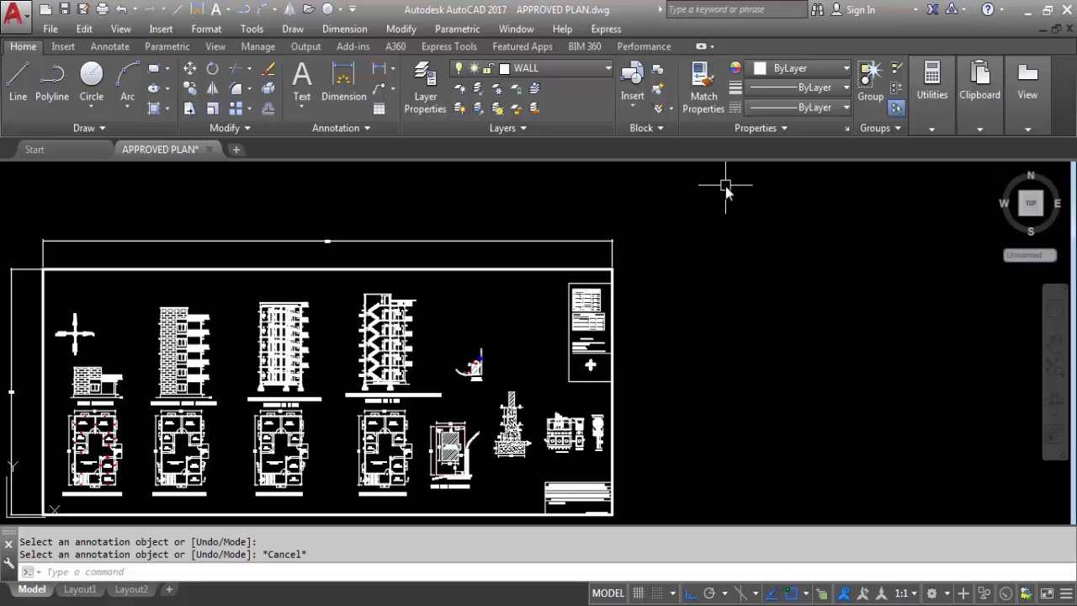
# - Recheck the Area Statement's floor rows and view the complete approval drawing sheet
pyautogui.scroll(6, 620, 345)
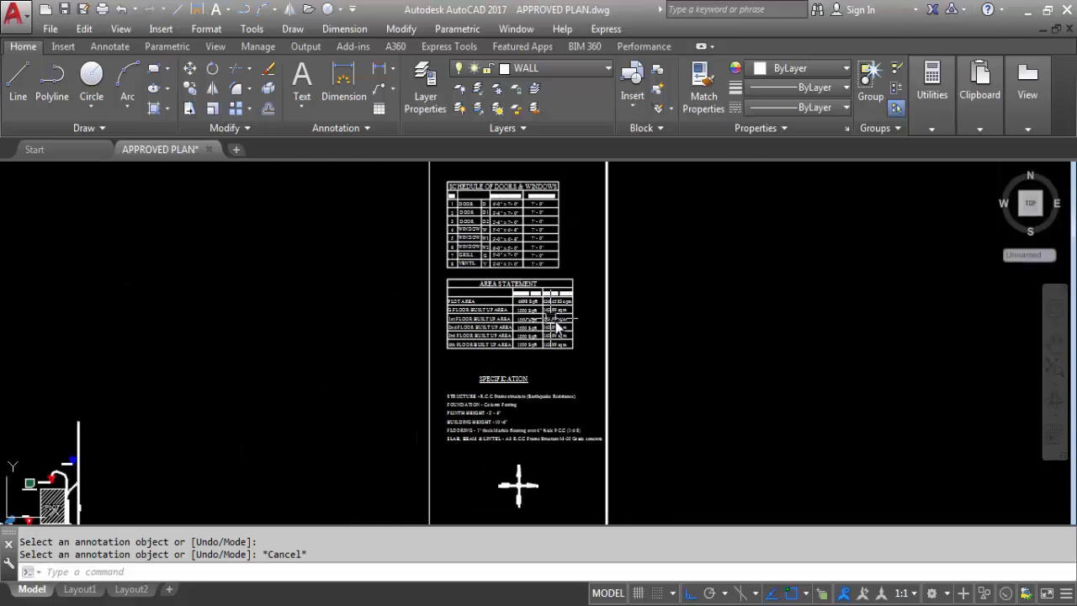
pyautogui.scroll(4, 501, 353)
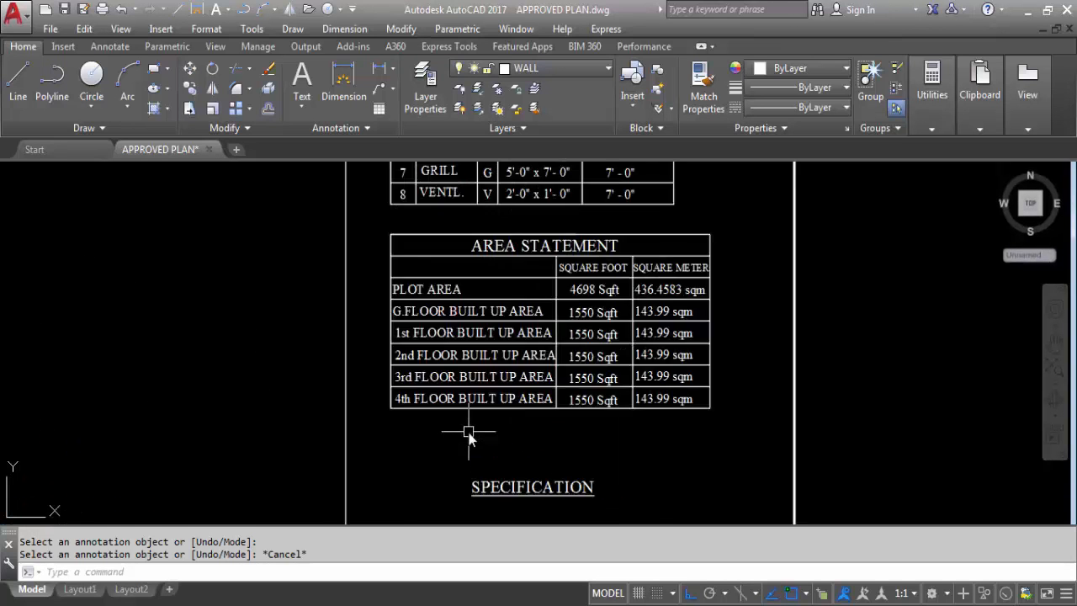
pyautogui.scroll(-2, 479, 347)
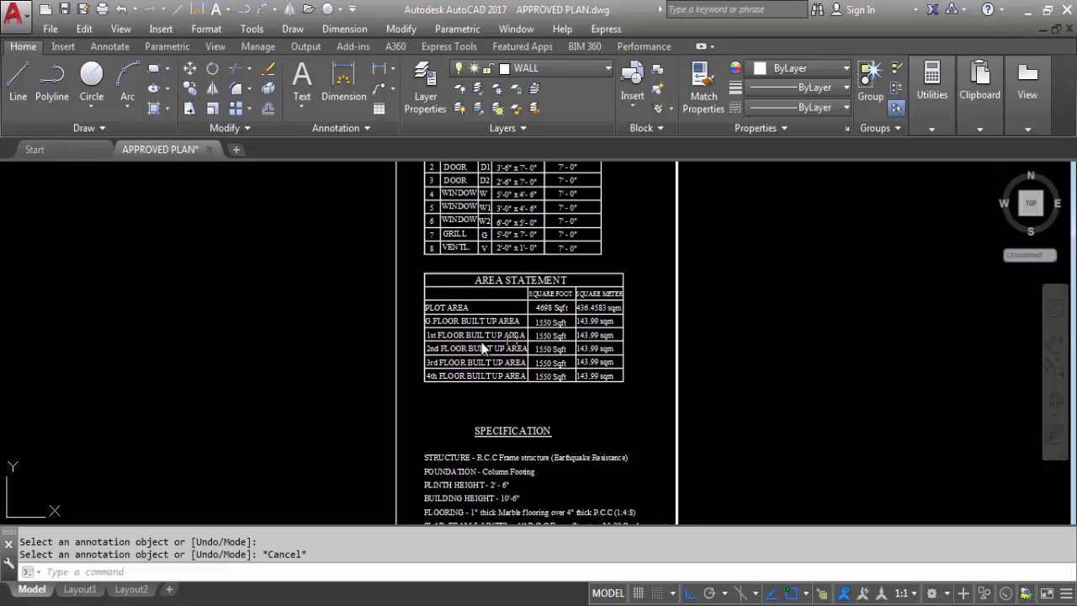
pyautogui.scroll(-5, 639, 343)
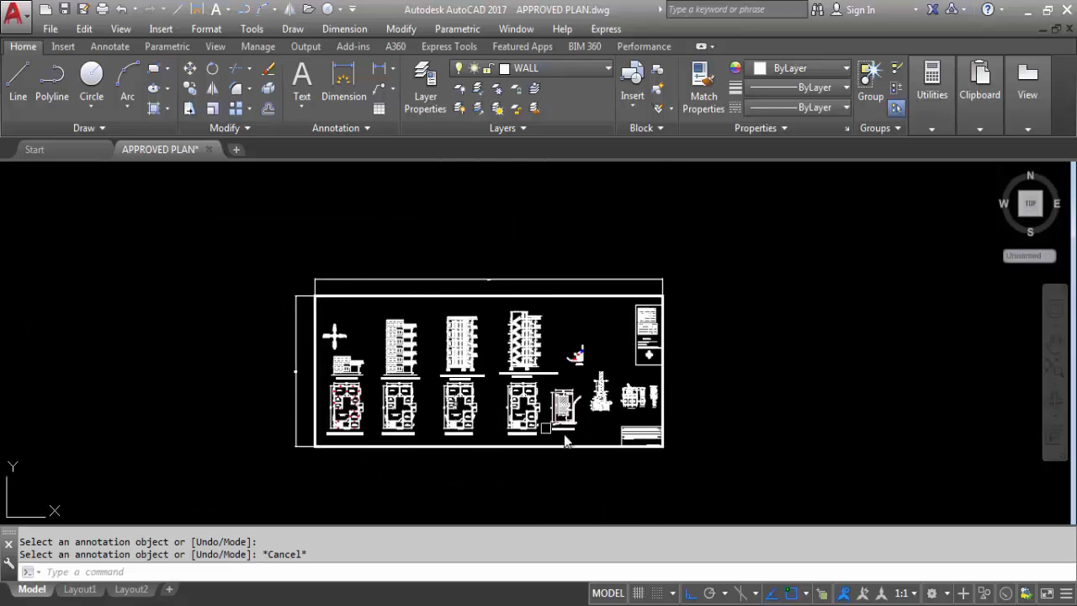
pyautogui.scroll(2, 437, 459)
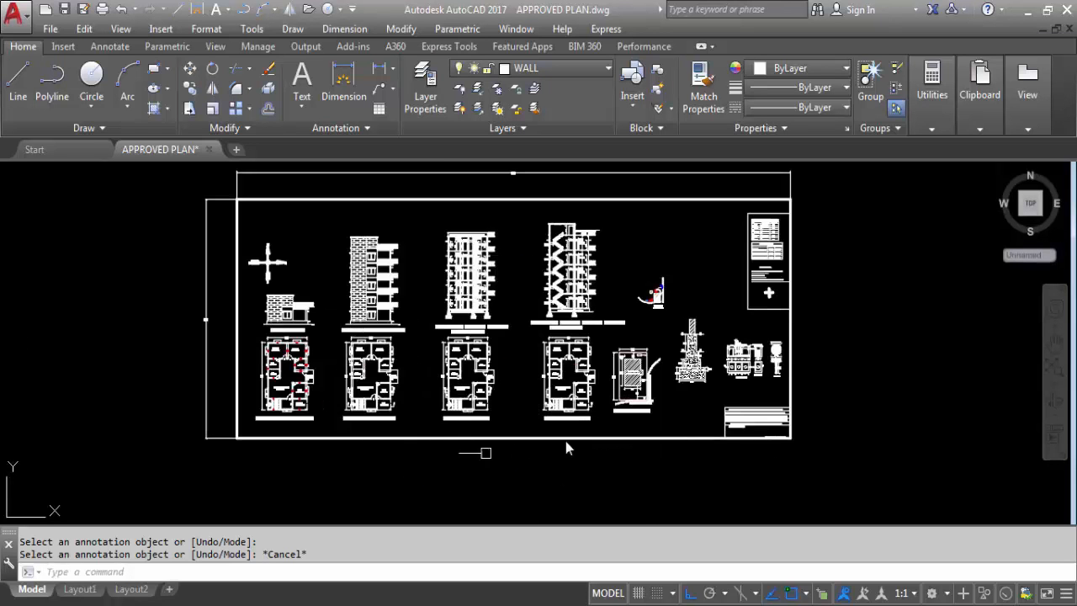